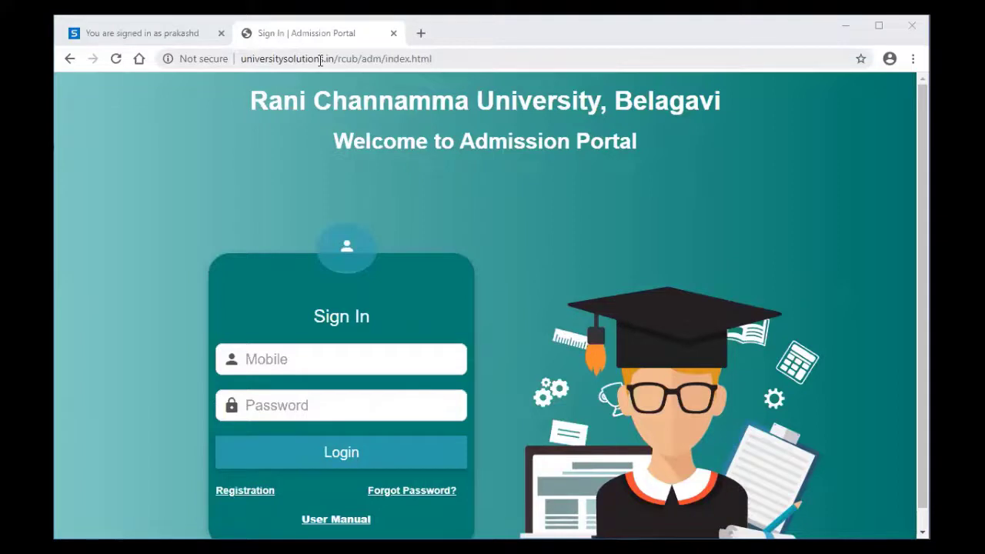
# Open the new-student registration for Rani Channamma University, Belagavi, and enter the student's mobile number
pyautogui.click(329, 57)
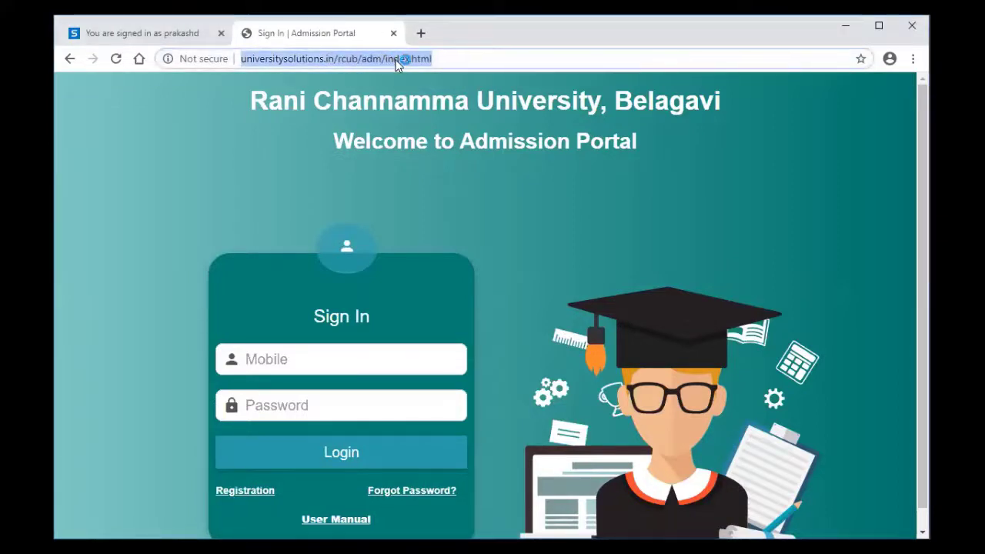
pyautogui.click(308, 205)
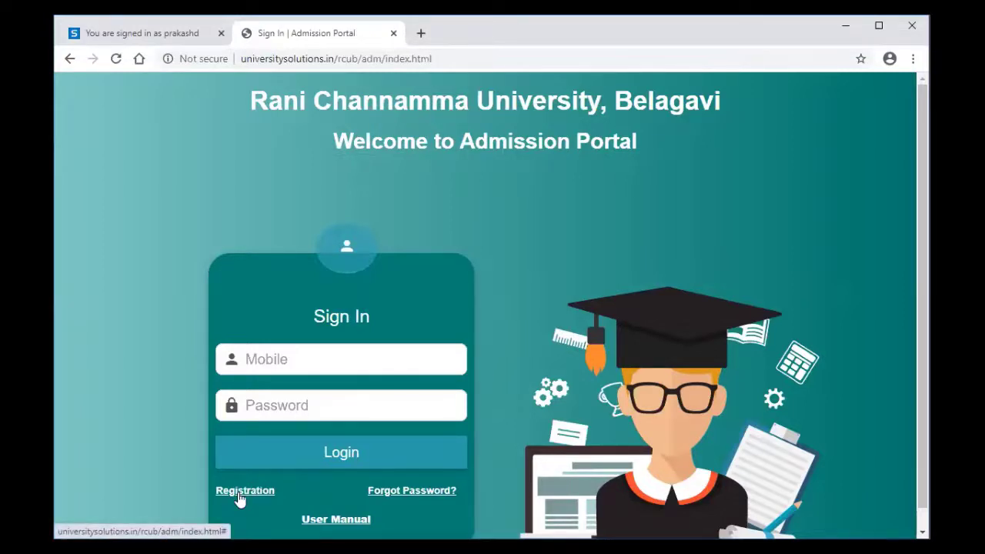
pyautogui.click(248, 494)
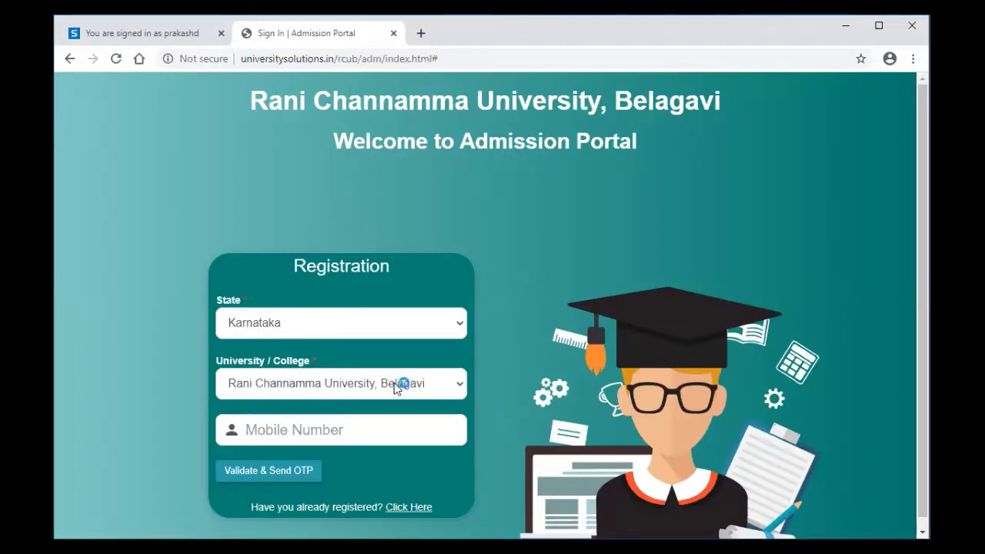
pyautogui.click(337, 434)
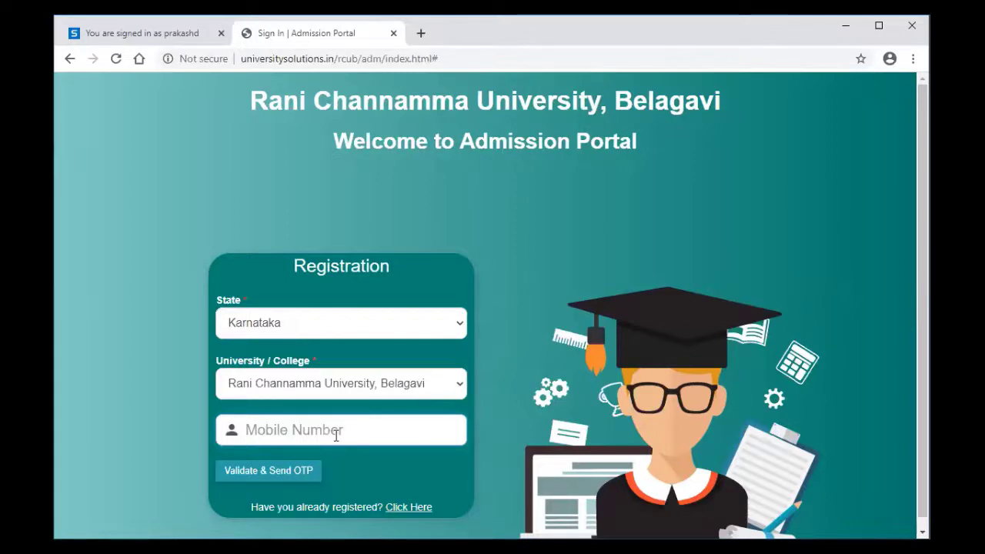
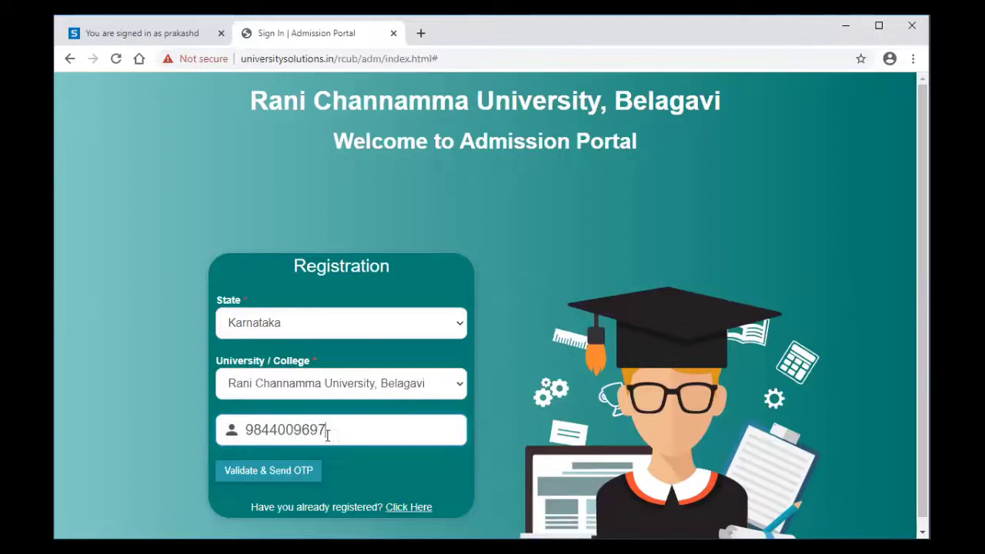
# Validate the mobile number and request the OTP
pyautogui.click(274, 471)
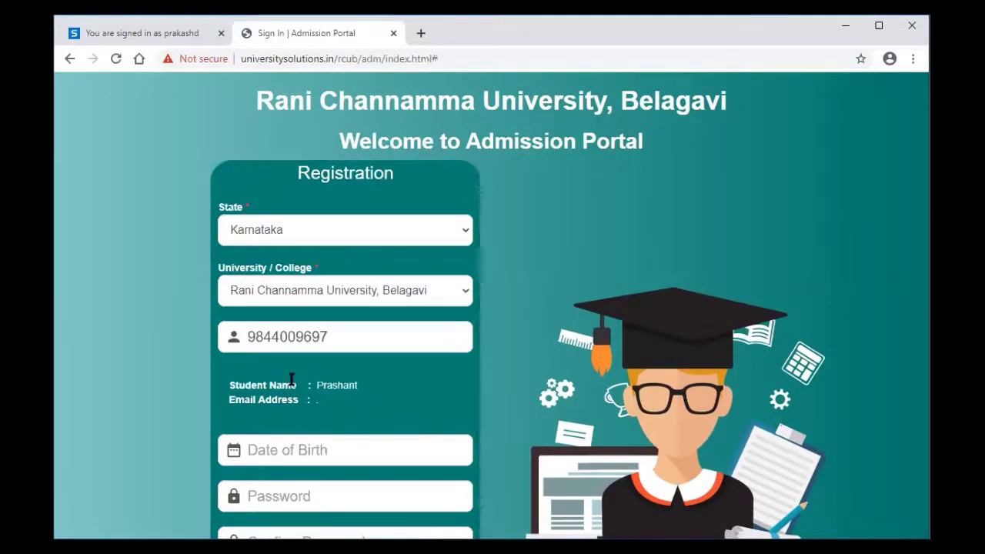
pyautogui.scroll(-1, 291, 379)
pyautogui.scroll(1, 292, 381)
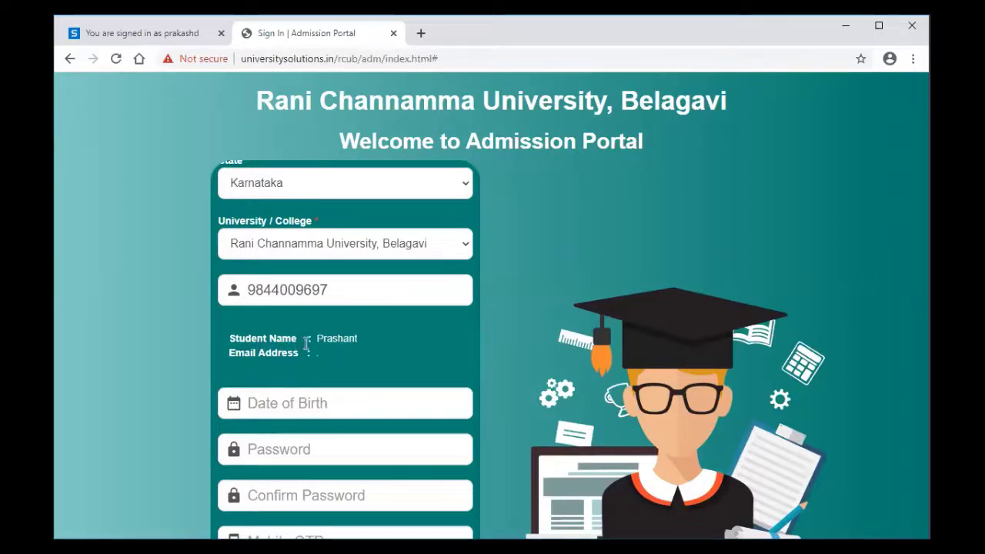
pyautogui.moveTo(297, 402)
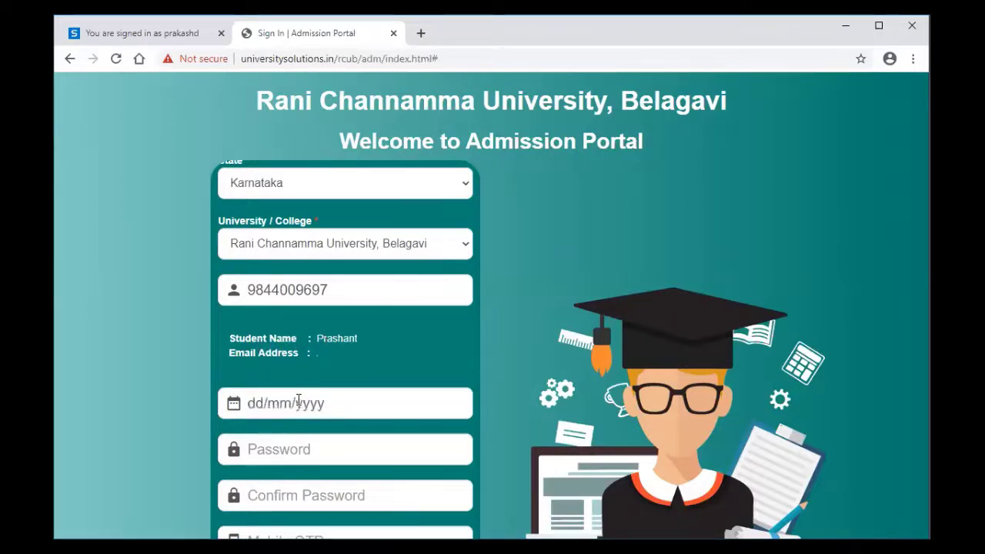
pyautogui.scroll(-1, 298, 401)
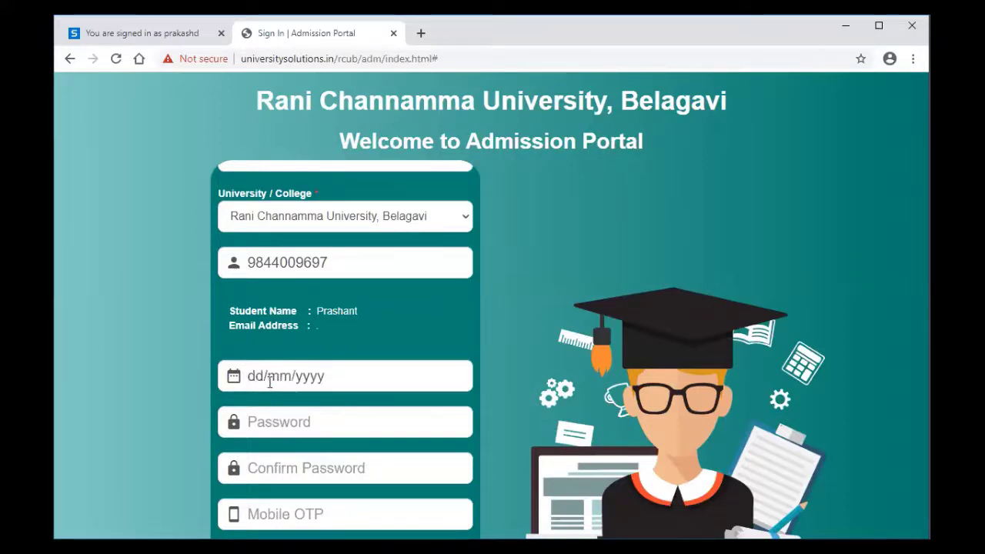
# Enter date of birth 01/01/2002, the account password and the received OTP, then sign up
pyautogui.click(251, 375)
pyautogui.write('0')
pyautogui.write('1/')
pyautogui.write('01/2')
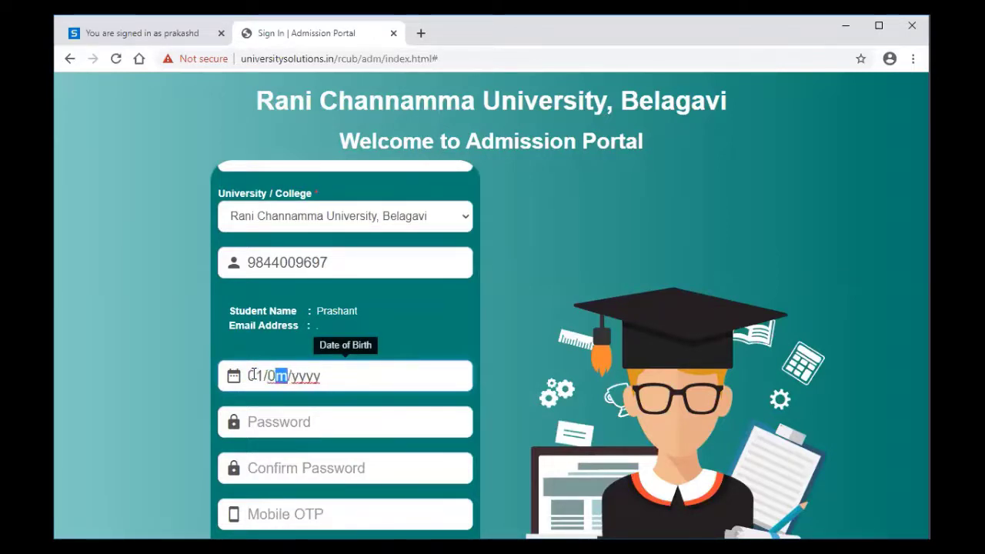
pyautogui.write('002')
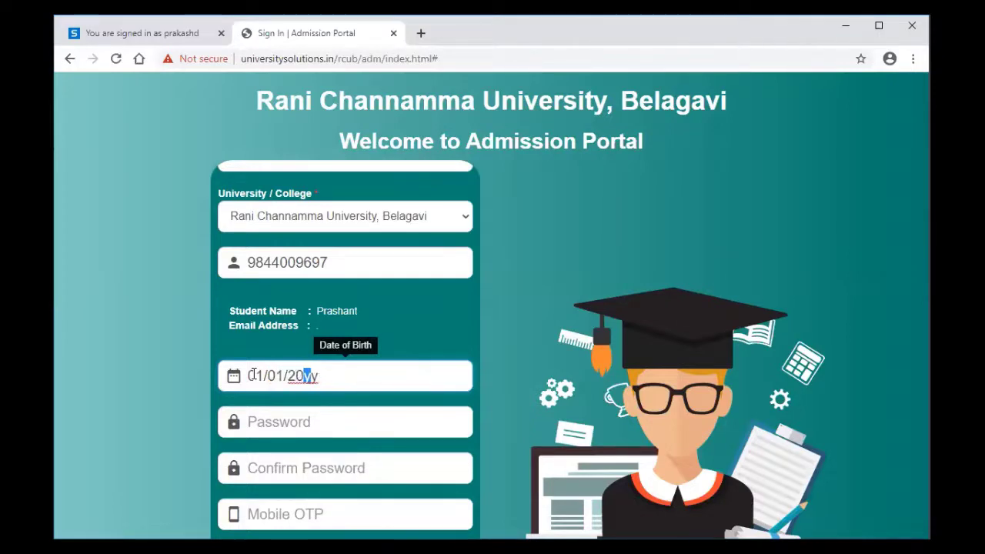
pyautogui.click(255, 423)
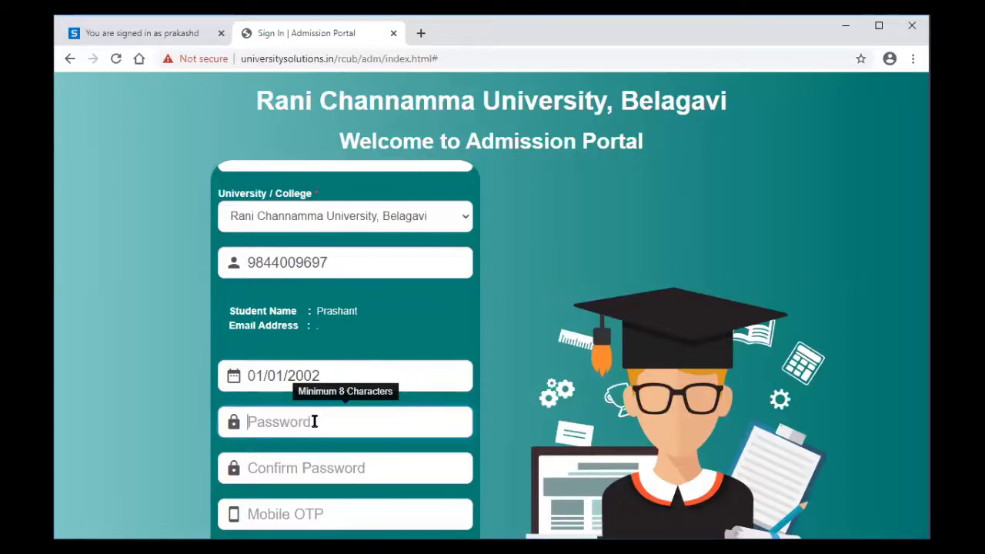
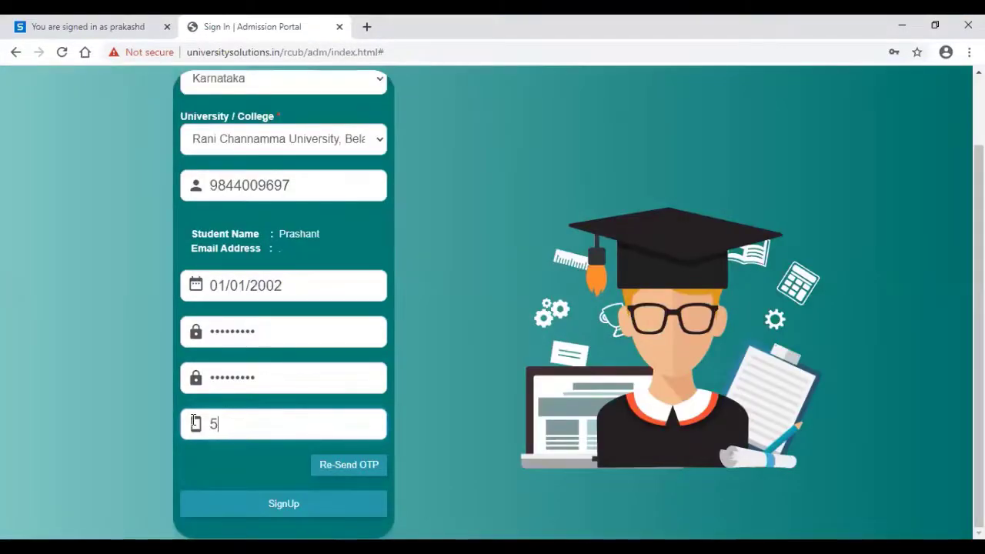
pyautogui.click(271, 508)
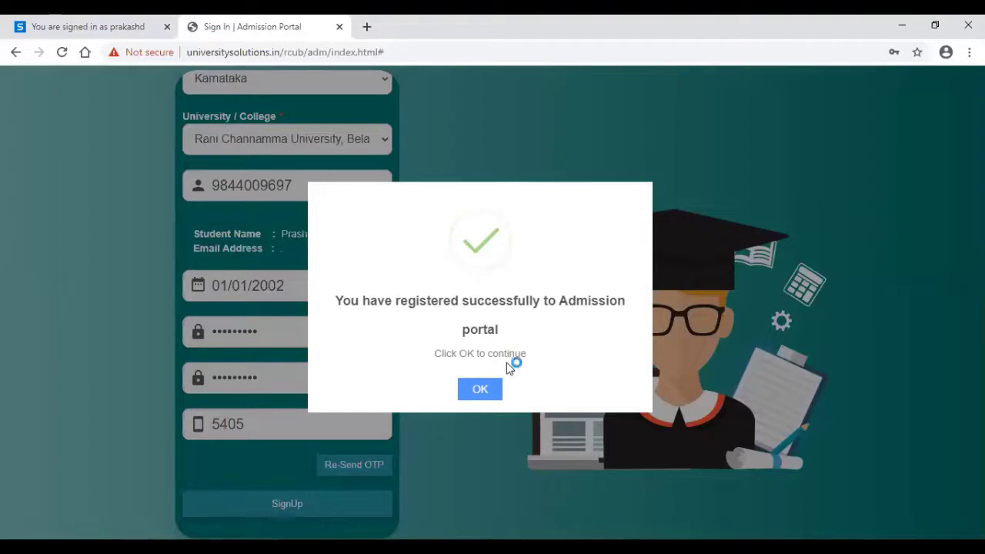
# Confirm the registration success message with OK
pyautogui.click(484, 387)
# Dismiss the remaining success message to continue
pyautogui.click(485, 399)
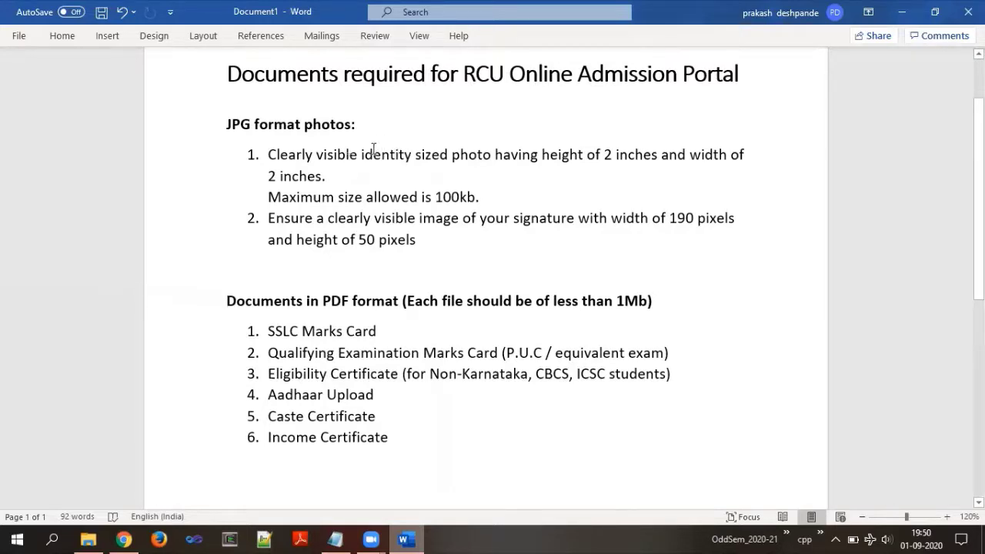
pyautogui.moveTo(361, 157); pyautogui.dragTo(512, 168)
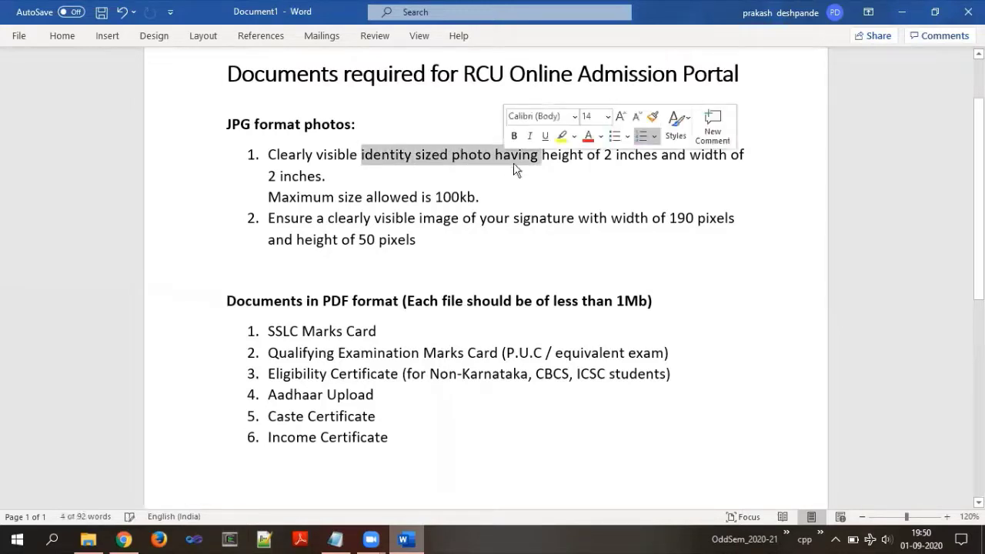
pyautogui.click(554, 161)
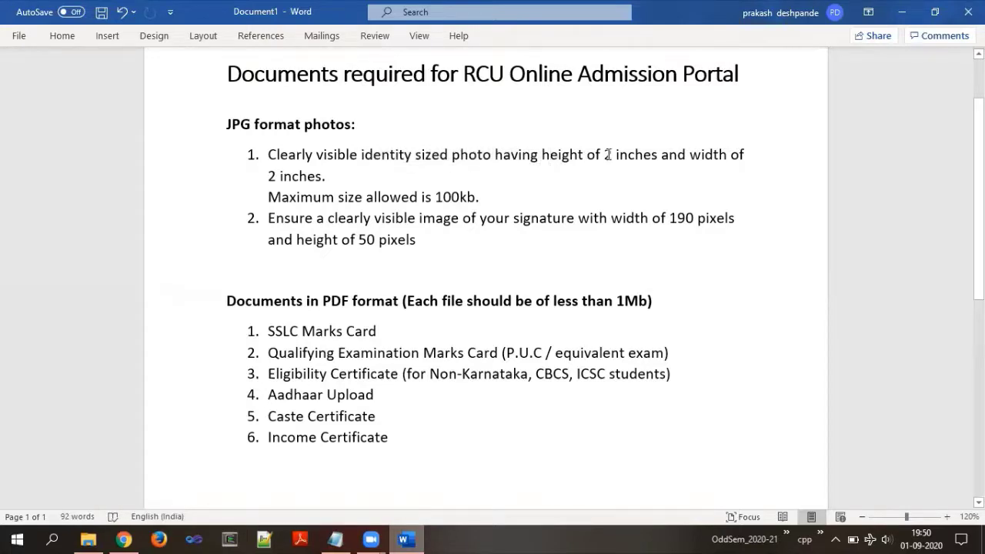
pyautogui.moveTo(287, 196); pyautogui.dragTo(479, 197)
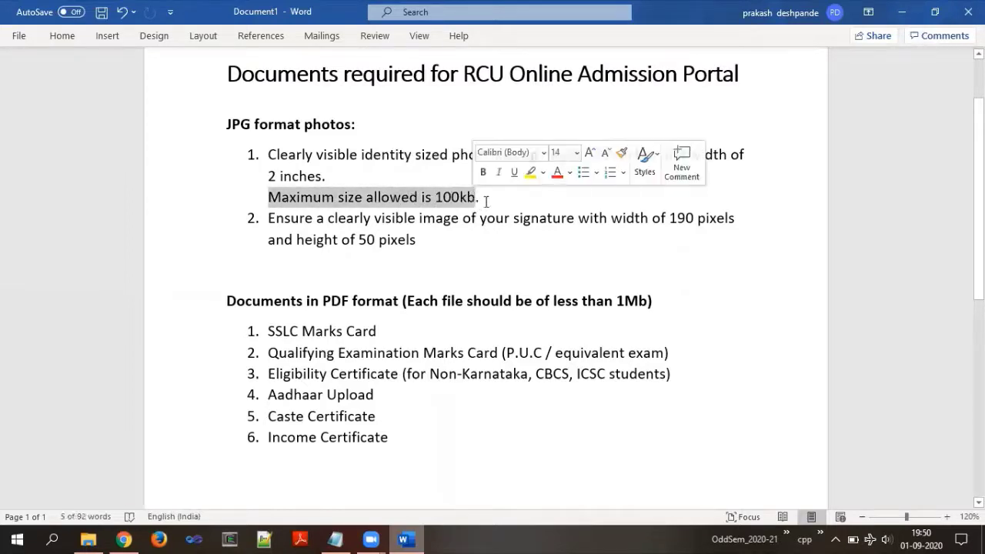
pyautogui.click(483, 198)
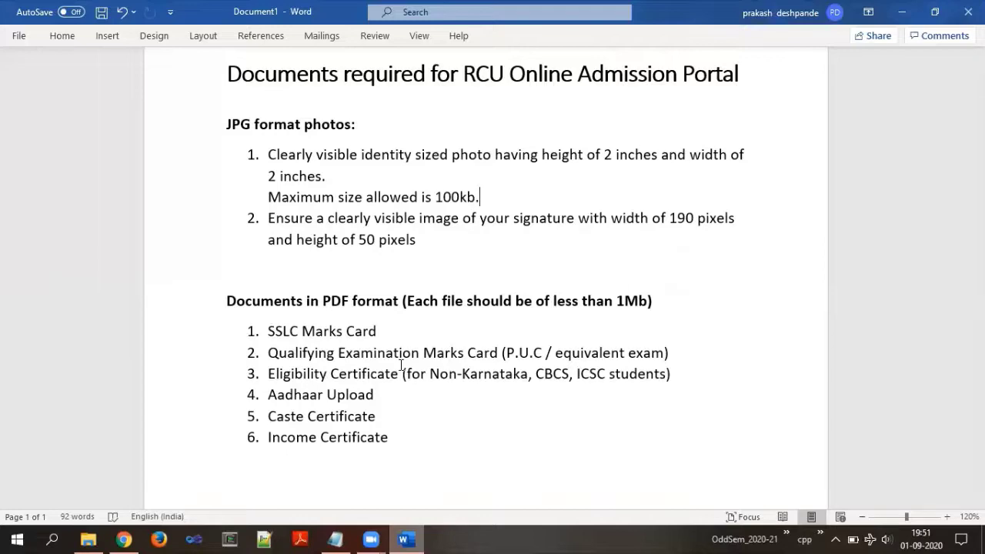
# Return to the admission portal and fill the login mobile number from the saved suggestion
pyautogui.click(123, 539)
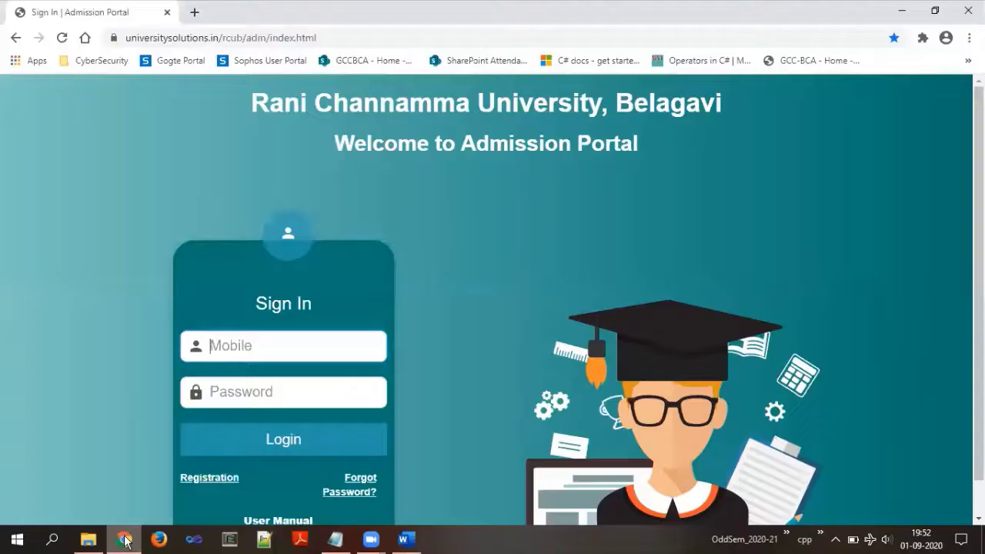
pyautogui.click(270, 351)
pyautogui.scroll(-1, 271, 352)
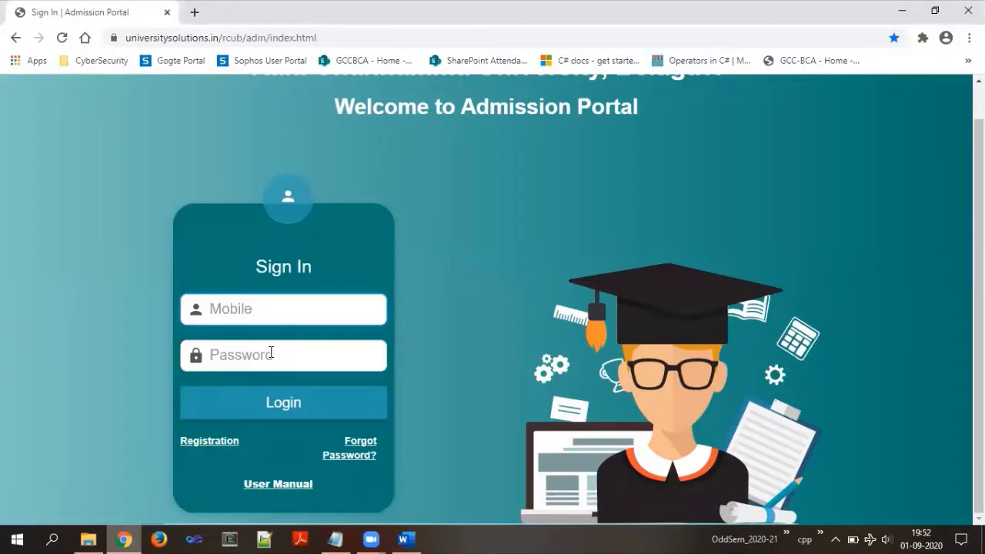
pyautogui.scroll(1, 270, 353)
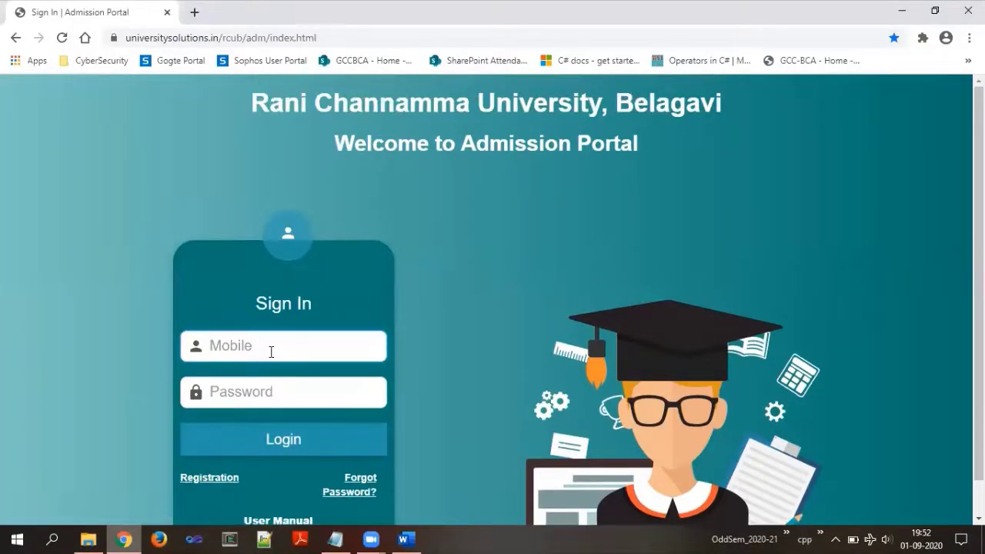
pyautogui.scroll(-1, 271, 351)
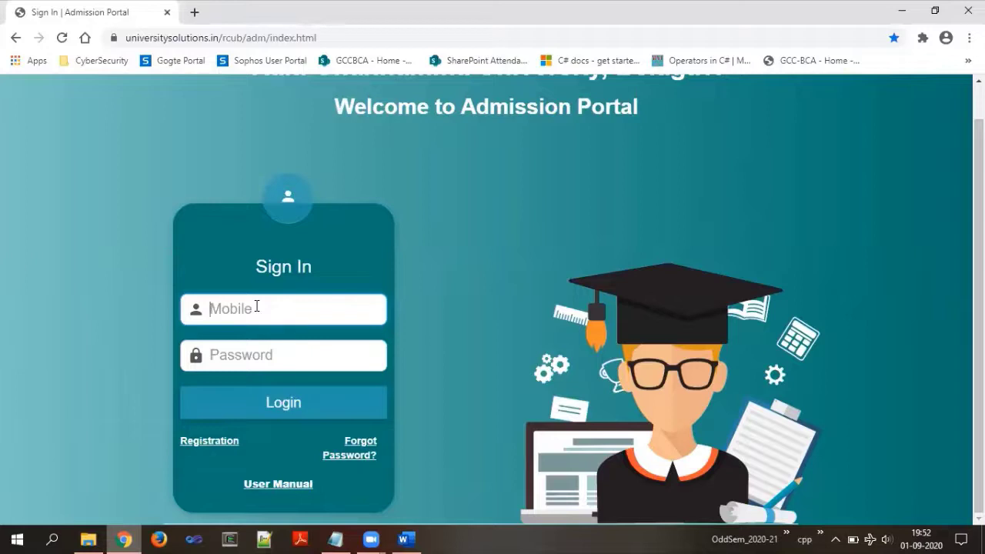
pyautogui.write('98')
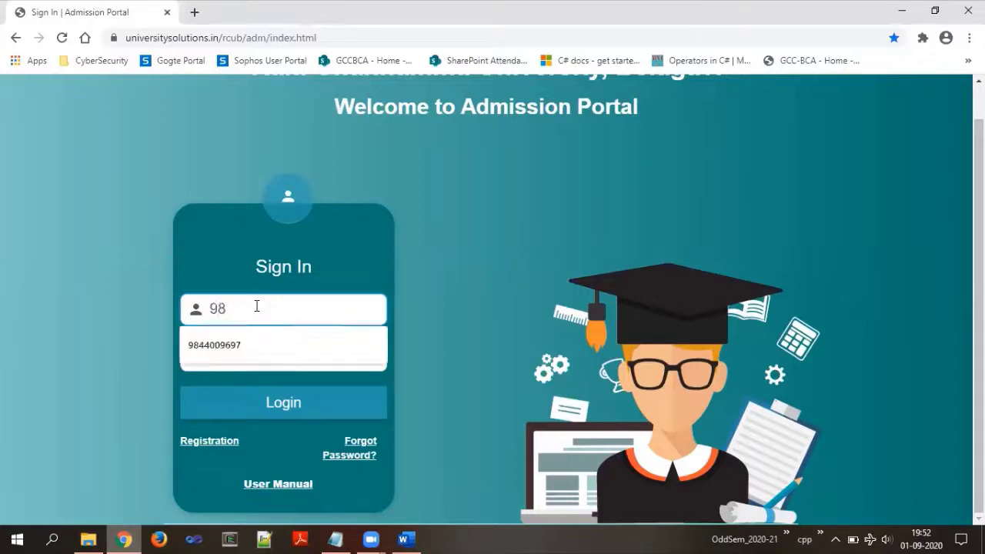
pyautogui.press('Down')
pyautogui.press('Tab')
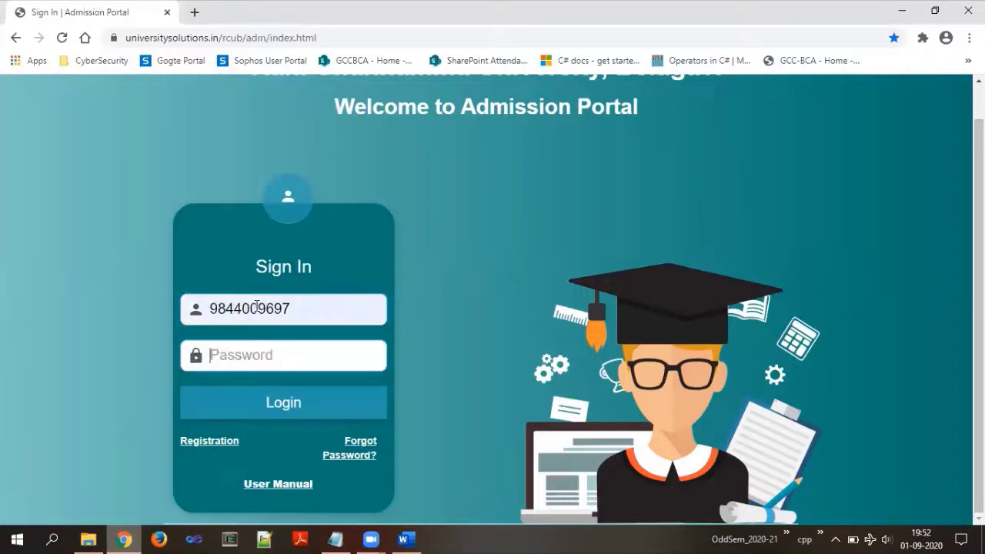
# Enter the account password and log in to the applicant's home page
pyautogui.write('aaa')
pyautogui.write('••••')
pyautogui.click(246, 409)
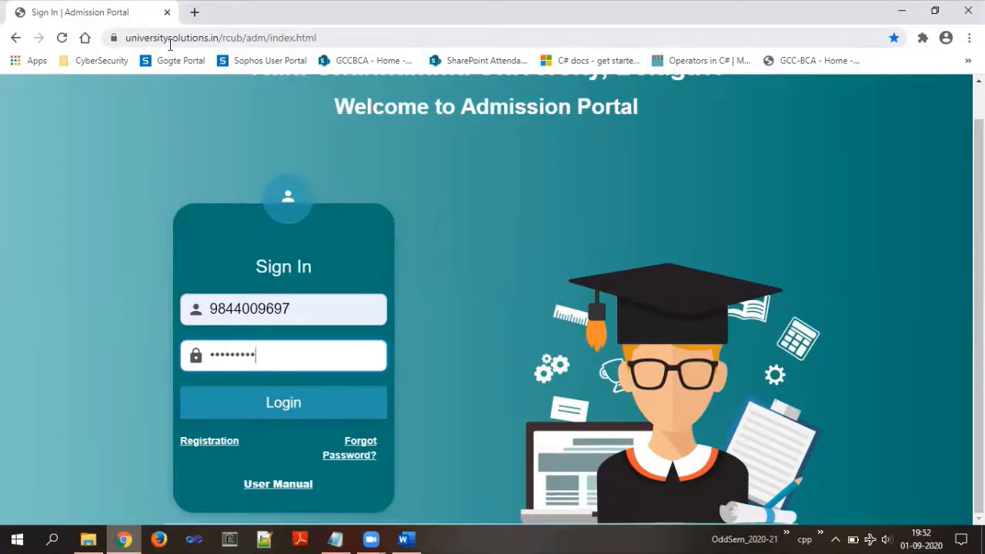
pyautogui.scroll(1, 377, 200)
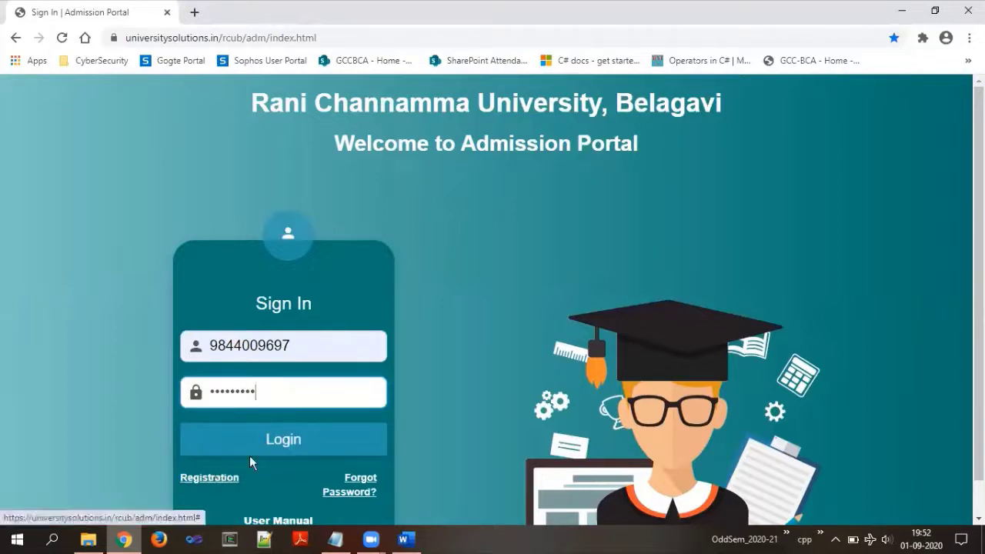
pyautogui.click(321, 437)
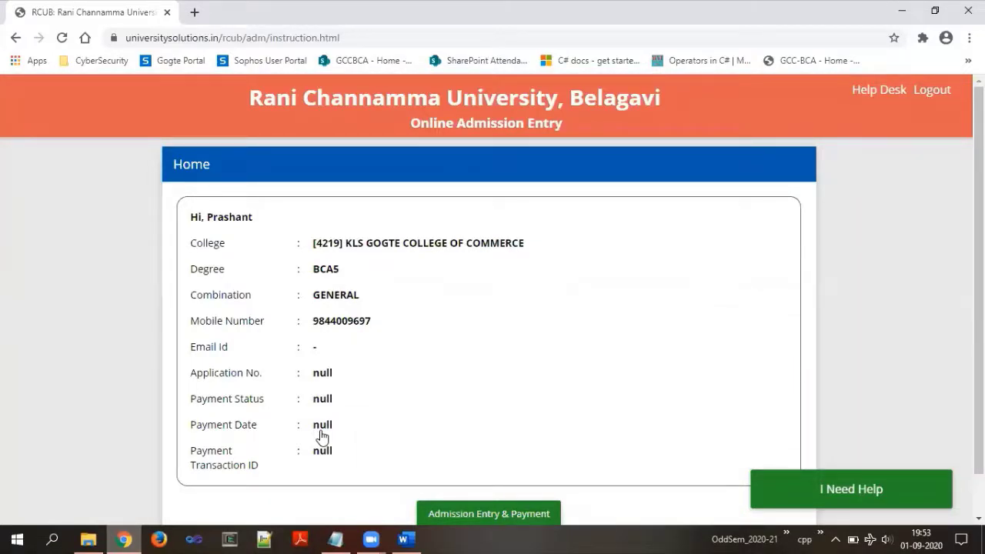
# Open the Admission Entry & Payment form from the Home page
pyautogui.scroll(-1, 322, 436)
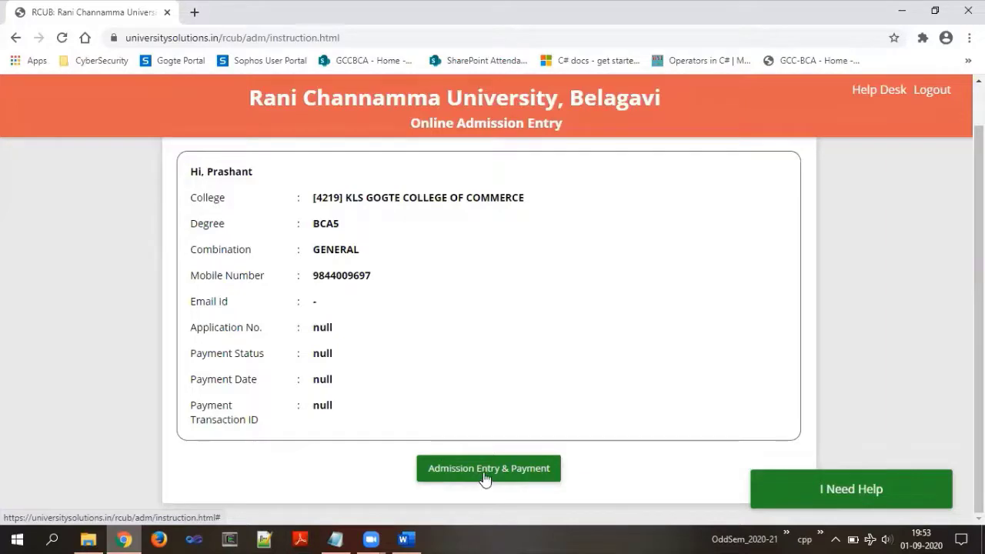
pyautogui.click(485, 475)
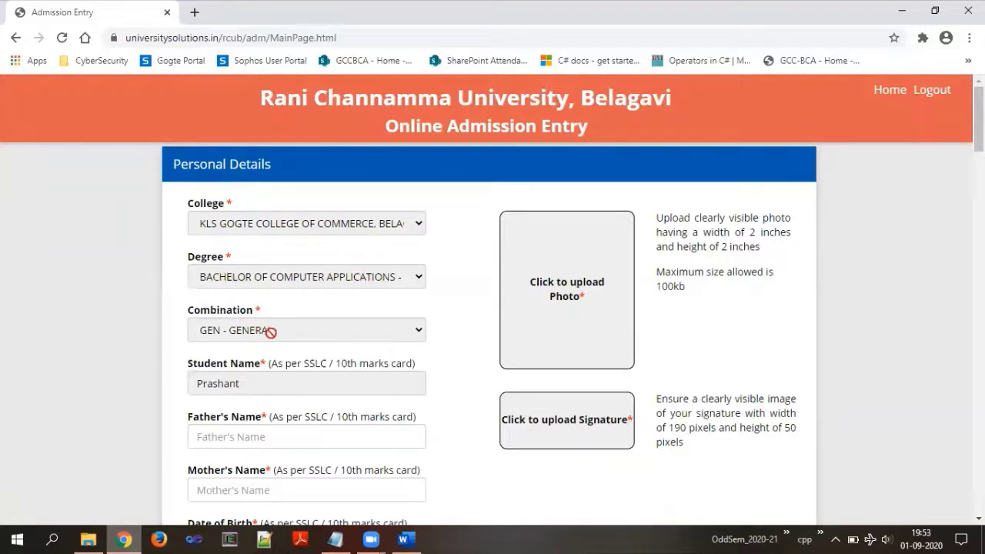
# Scroll the Personal Details form to bring the student details into view
pyautogui.scroll(-2, 271, 331)
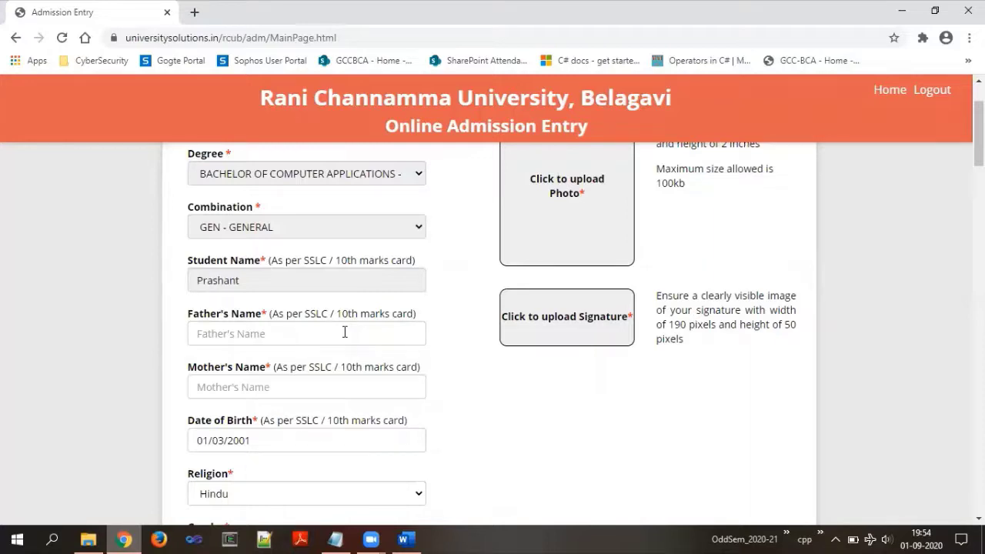
# Enter the father's name and the mother's name on the Personal Details form
pyautogui.click(345, 331)
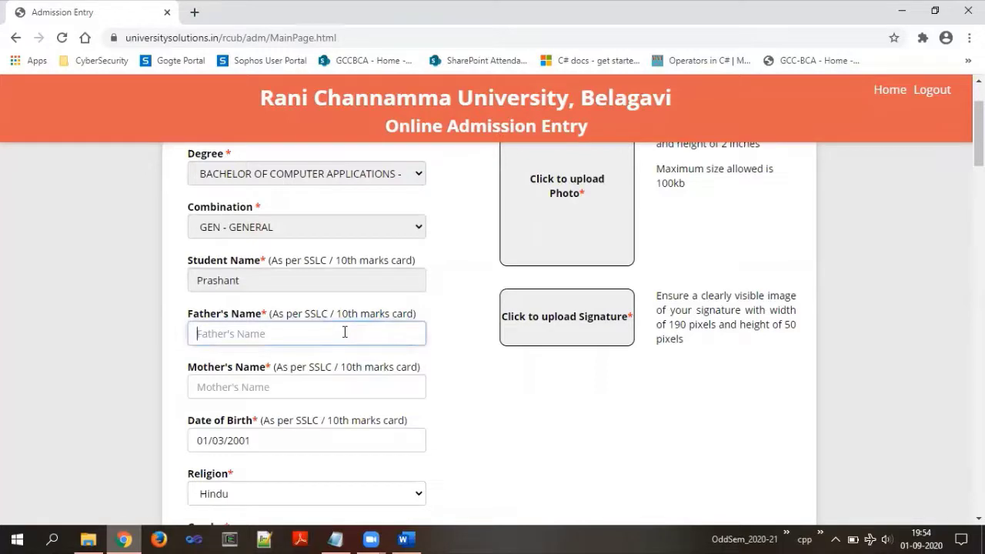
pyautogui.write('Mahesh')
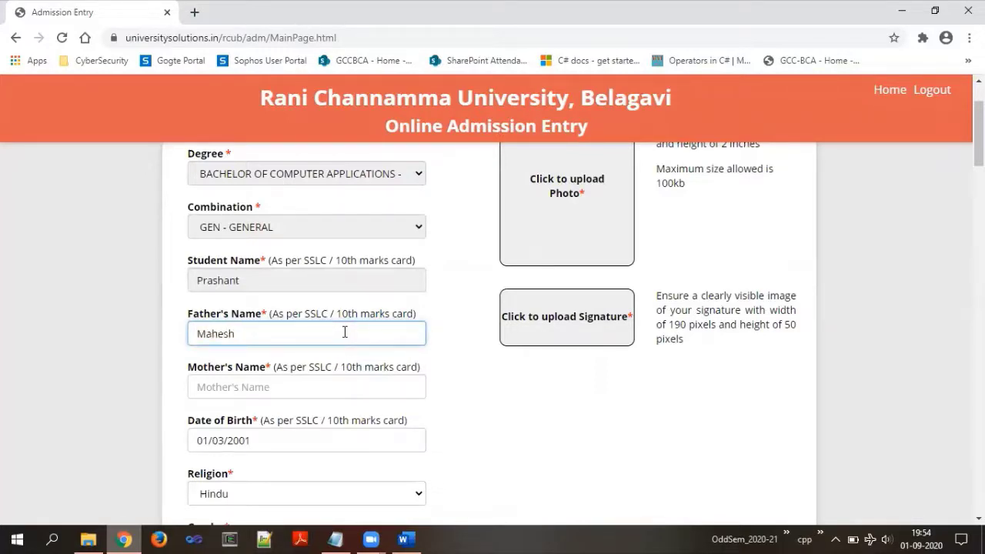
pyautogui.doubleClick(202, 333)
pyautogui.click(202, 334)
pyautogui.click(238, 390)
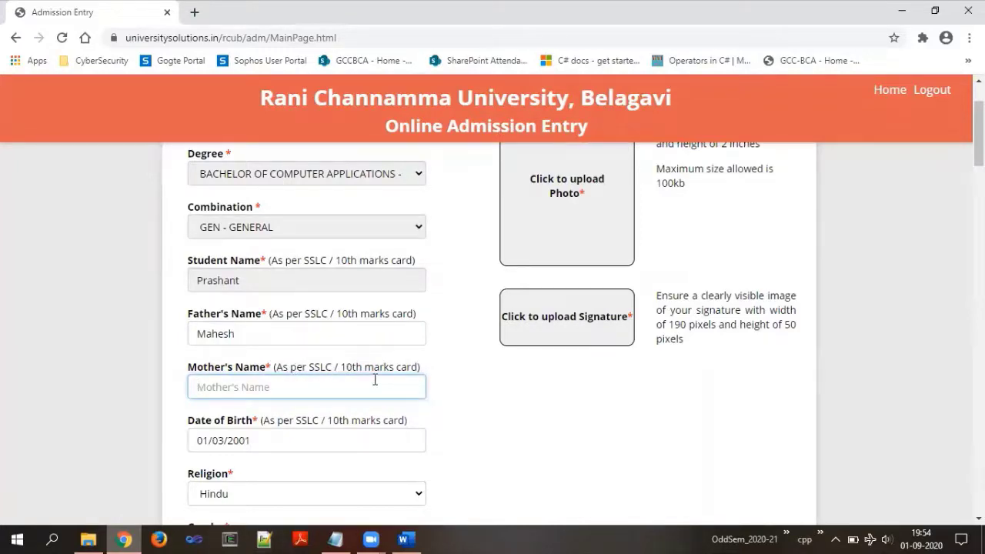
pyautogui.write('Renuka')
pyautogui.scroll(-2, 374, 379)
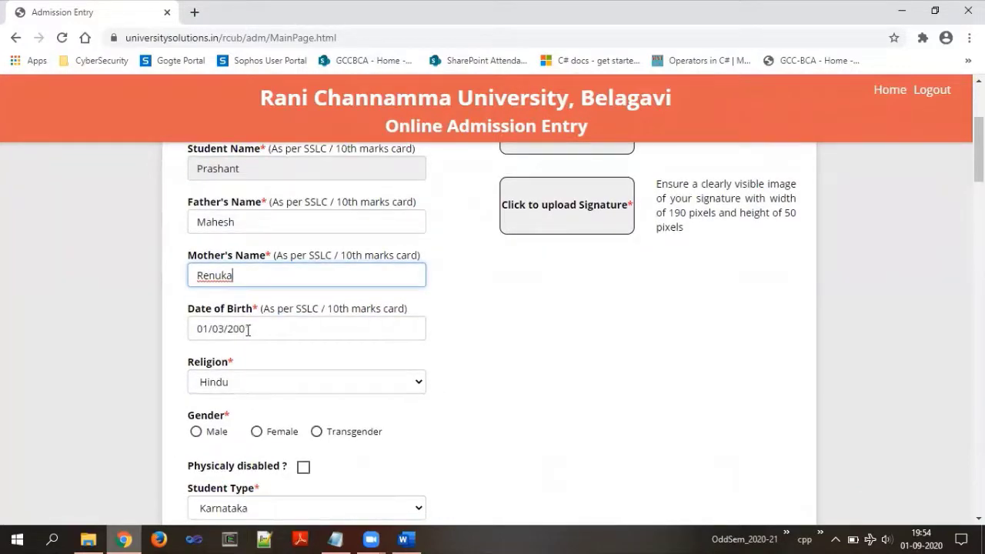
# Keep the religion set to Hindu
pyautogui.click(249, 385)
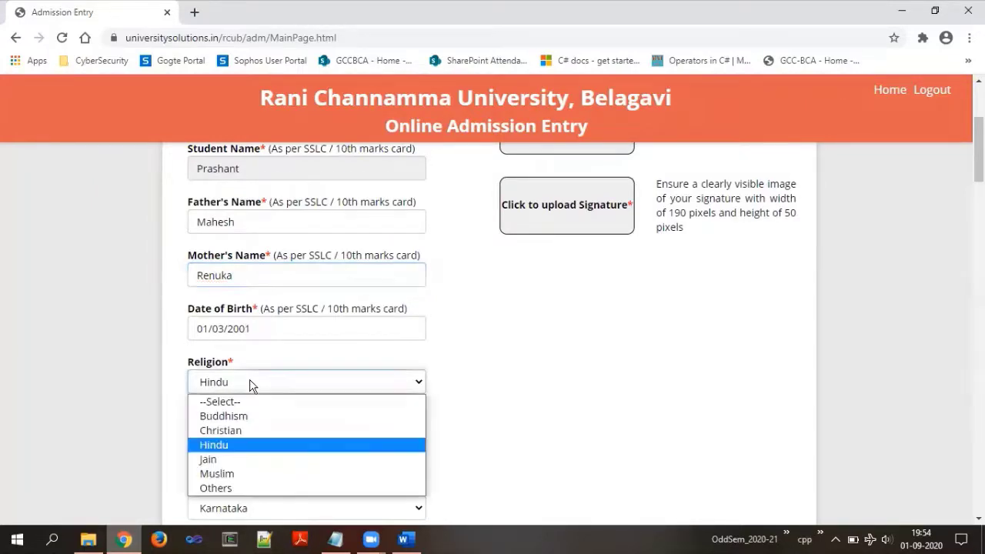
pyautogui.press('Up')
pyautogui.press('Up')
pyautogui.click(266, 384)
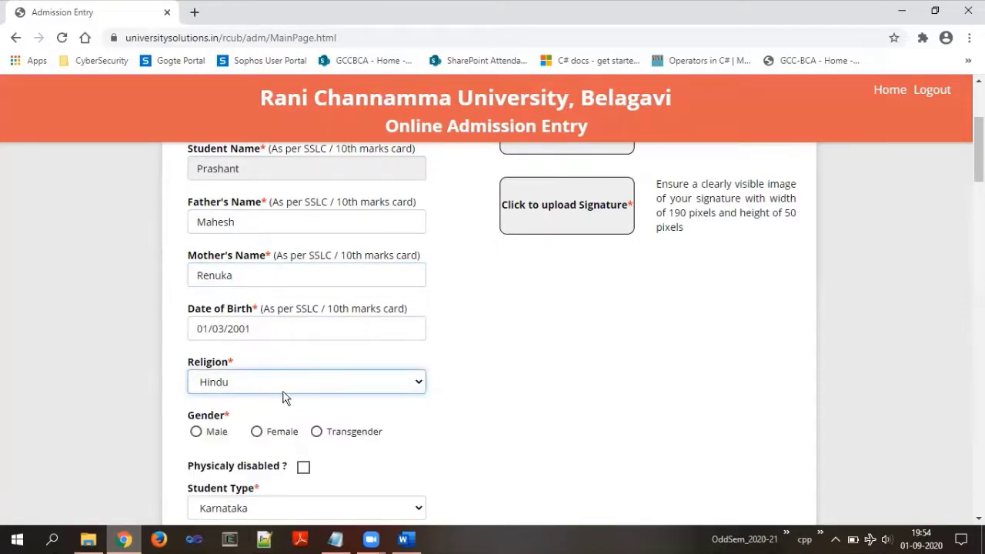
pyautogui.click(286, 384)
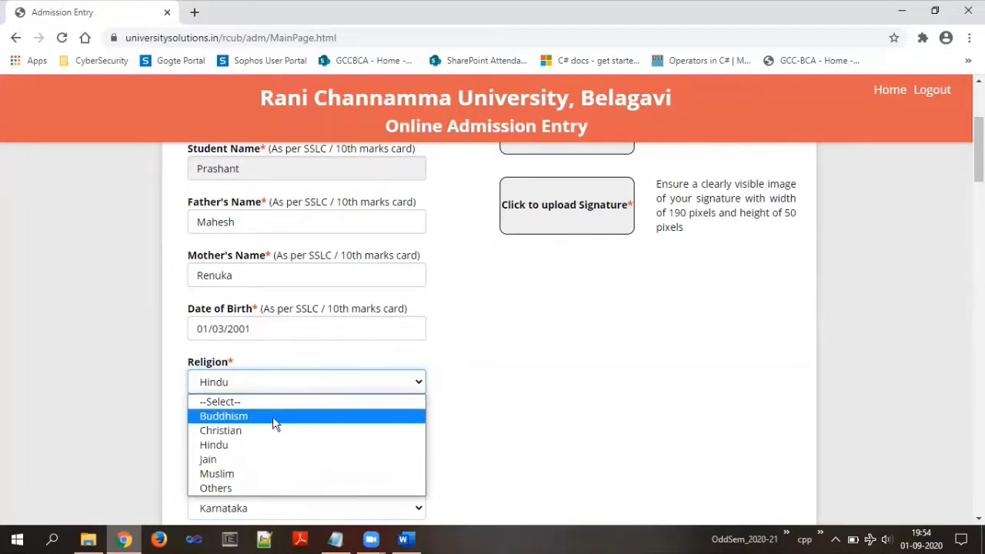
pyautogui.click(272, 450)
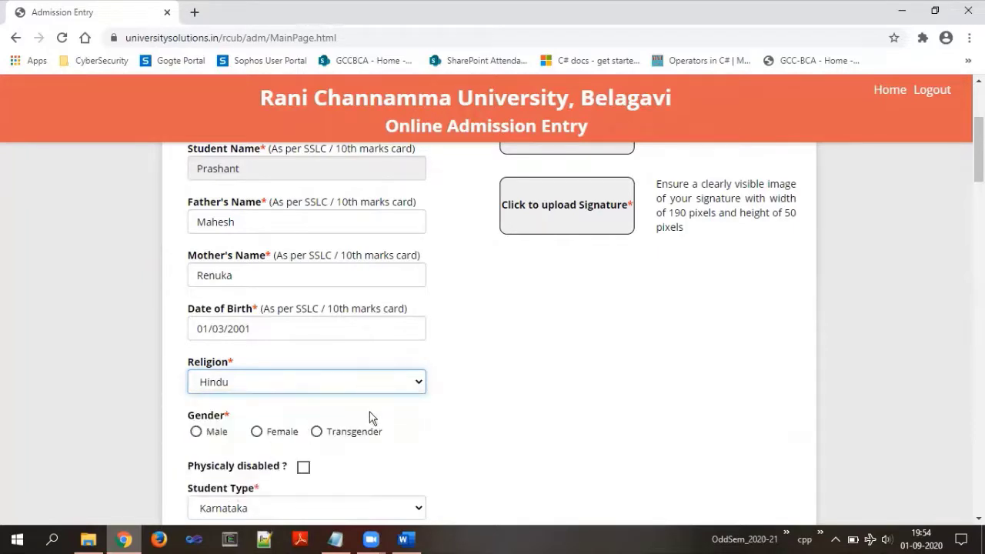
pyautogui.scroll(-1, 428, 424)
pyautogui.scroll(-2, 428, 424)
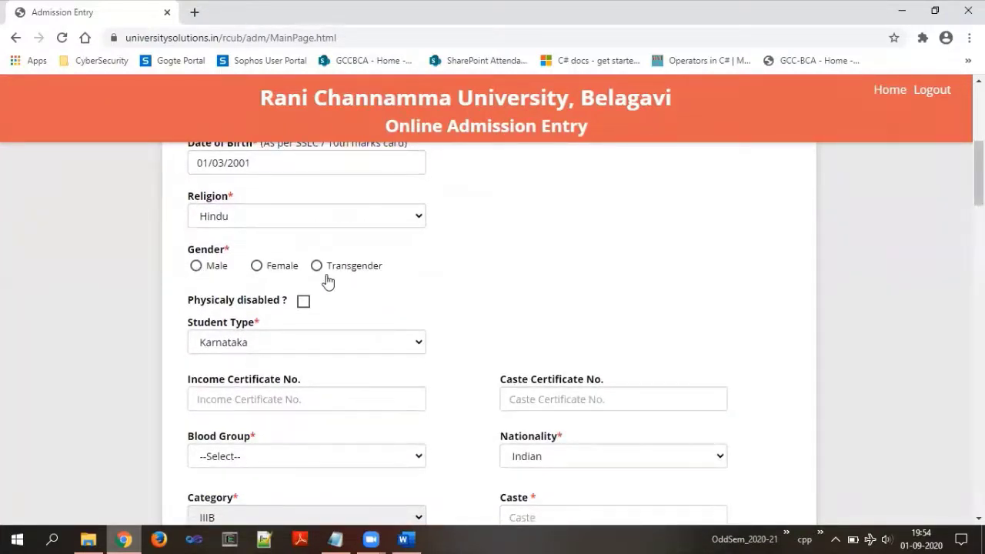
# Set gender to Male, leave physically disabled unchecked, and keep Student Type Karnataka
pyautogui.click(196, 266)
pyautogui.click(303, 305)
pyautogui.click(304, 306)
pyautogui.click(261, 342)
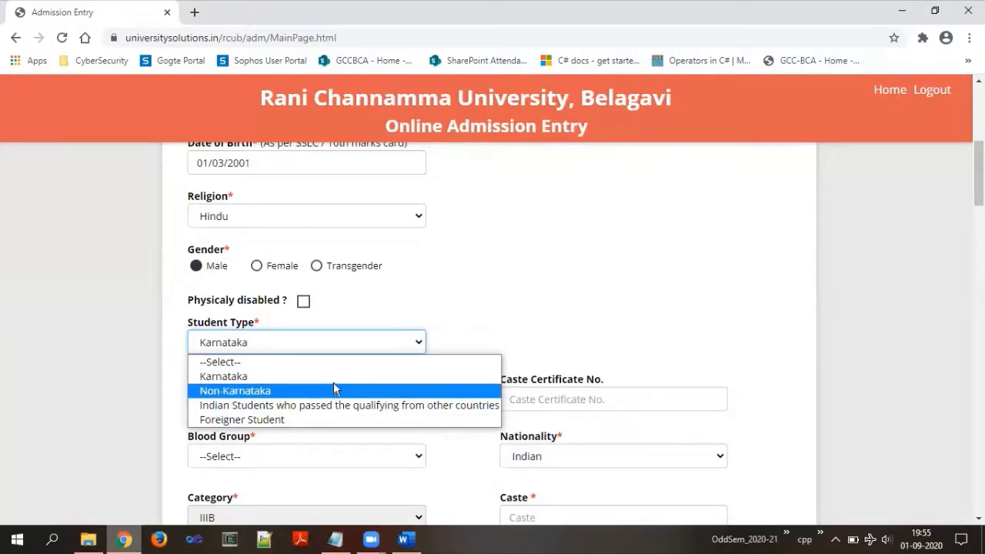
pyautogui.click(326, 376)
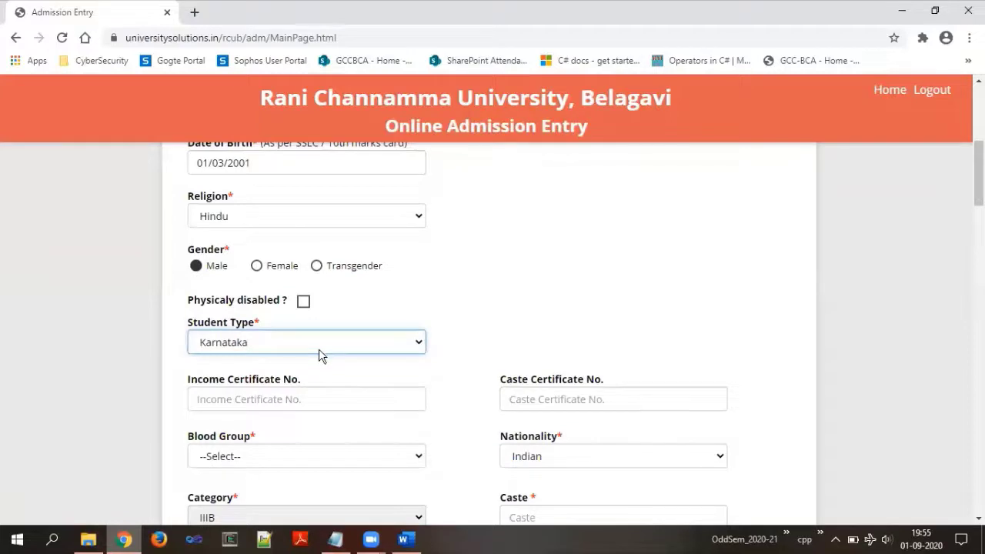
# Enter income certificate number 123456 and caste certificate number 345678
pyautogui.click(315, 394)
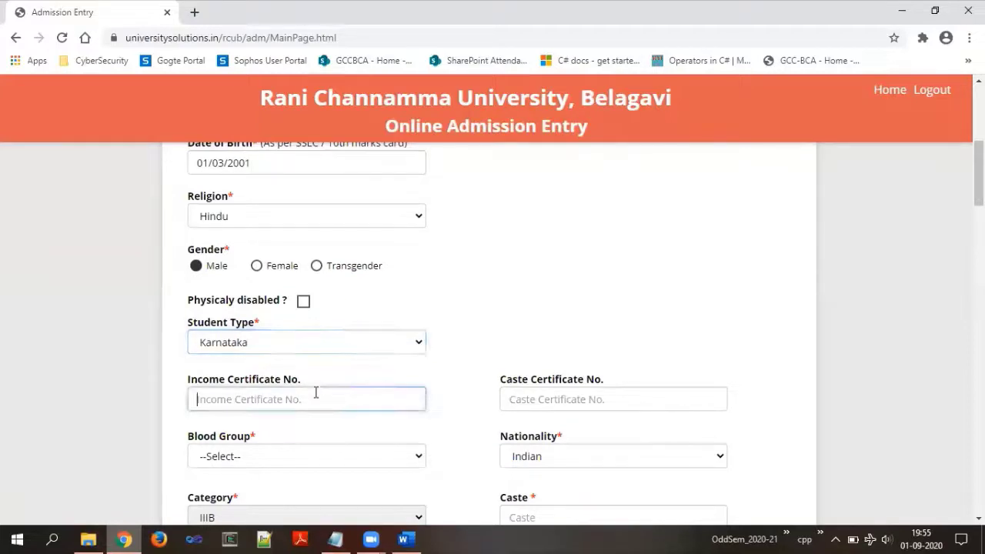
pyautogui.scroll(-1, 315, 392)
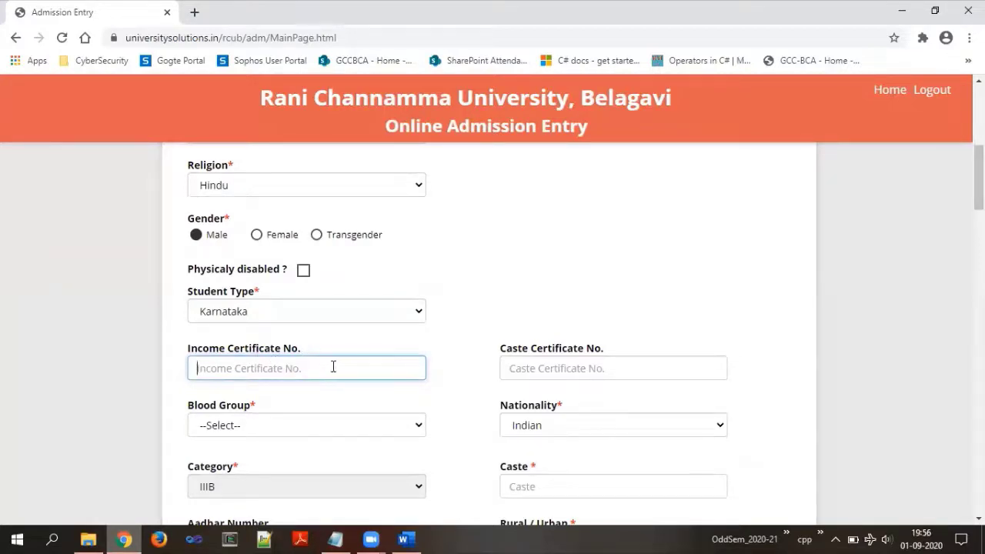
pyautogui.write('12')
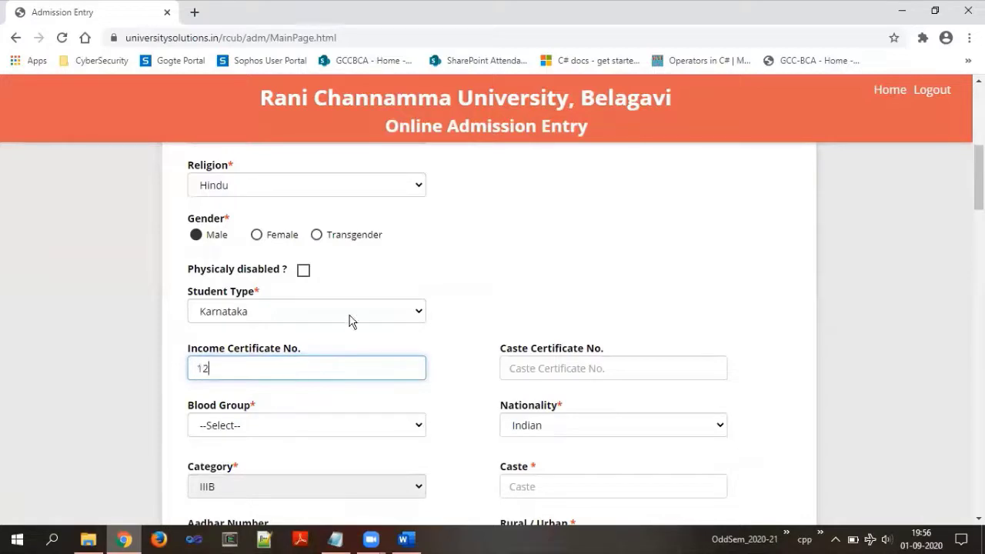
pyautogui.write('3456')
pyautogui.click(525, 365)
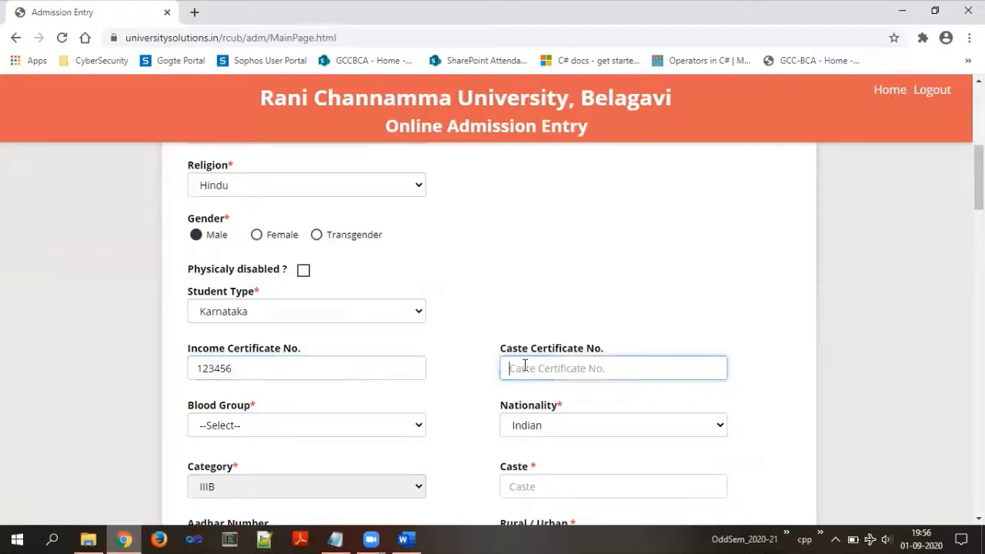
pyautogui.write('345678')
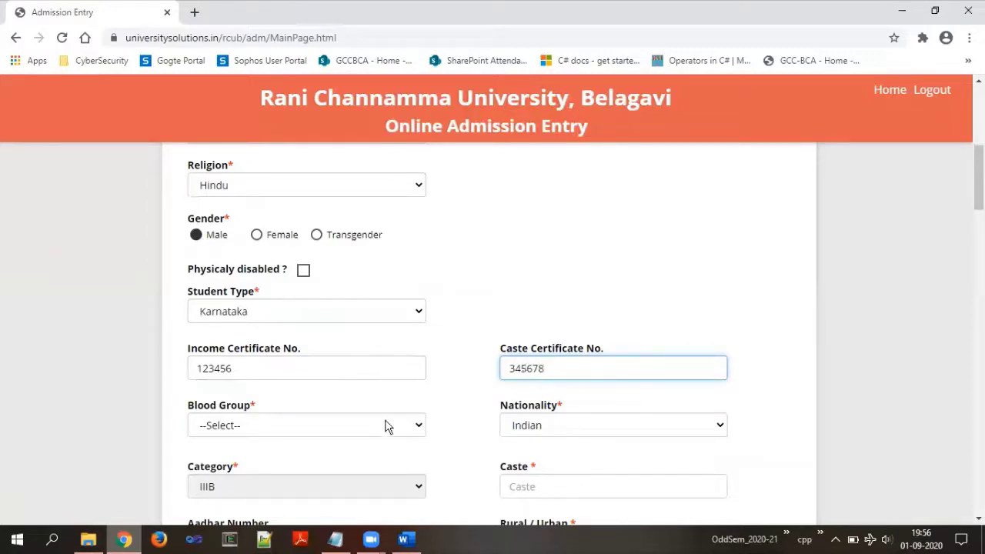
# Set the blood group to B+ and keep the nationality as Indian
pyautogui.click(387, 425)
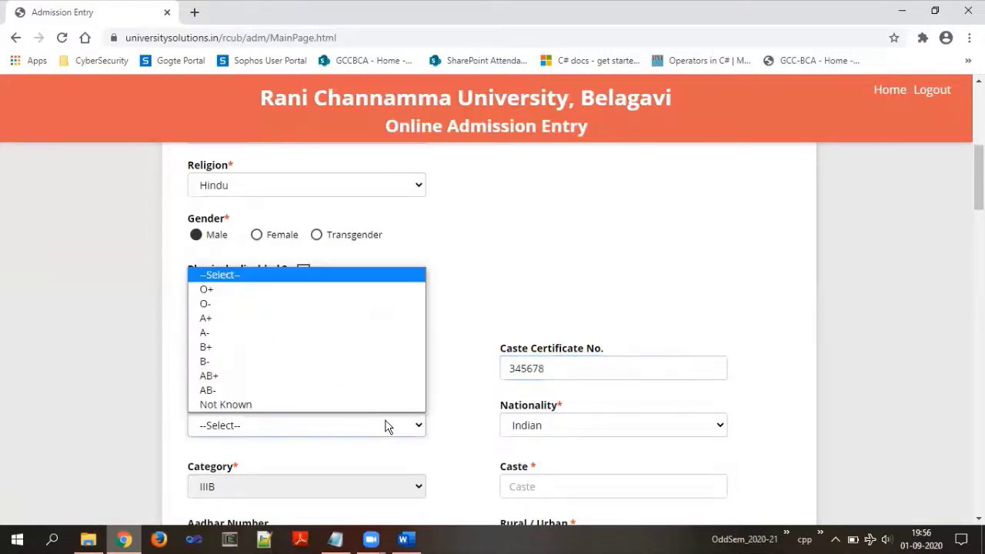
pyautogui.click(337, 319)
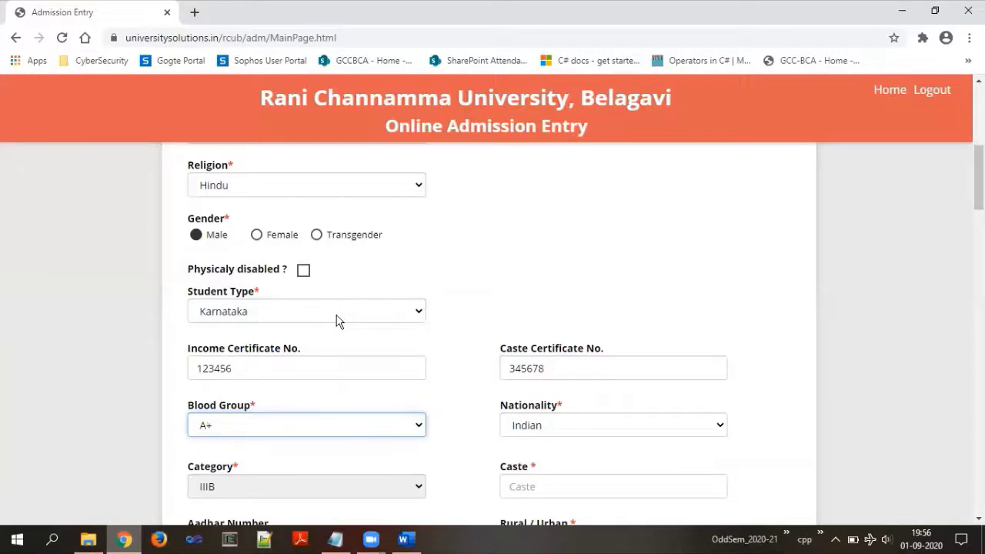
pyautogui.click(363, 433)
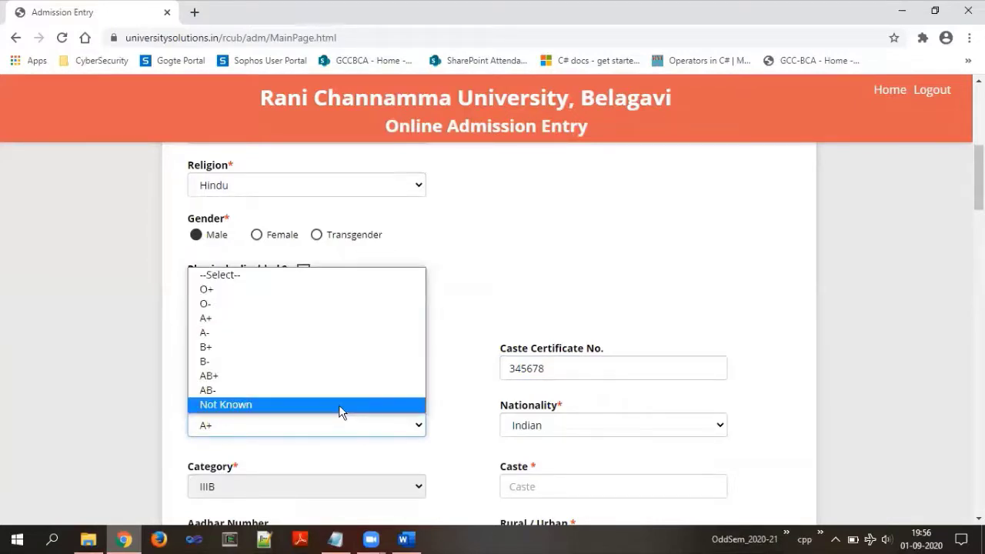
pyautogui.click(338, 404)
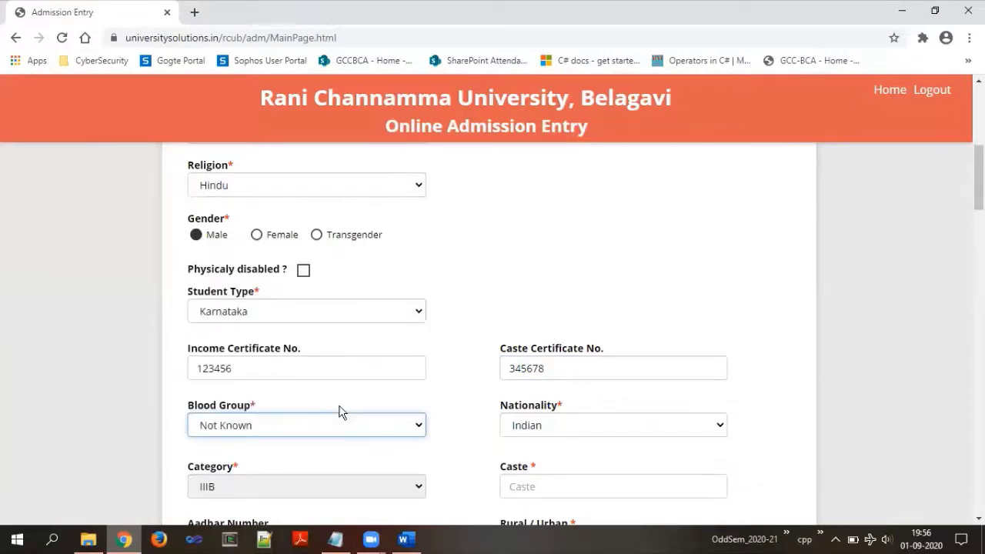
pyautogui.click(346, 428)
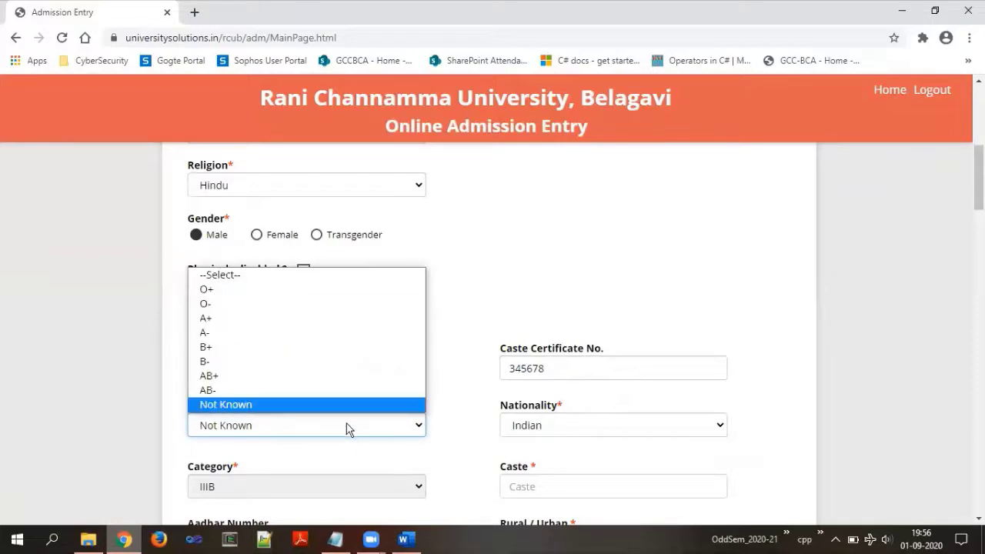
pyautogui.click(308, 350)
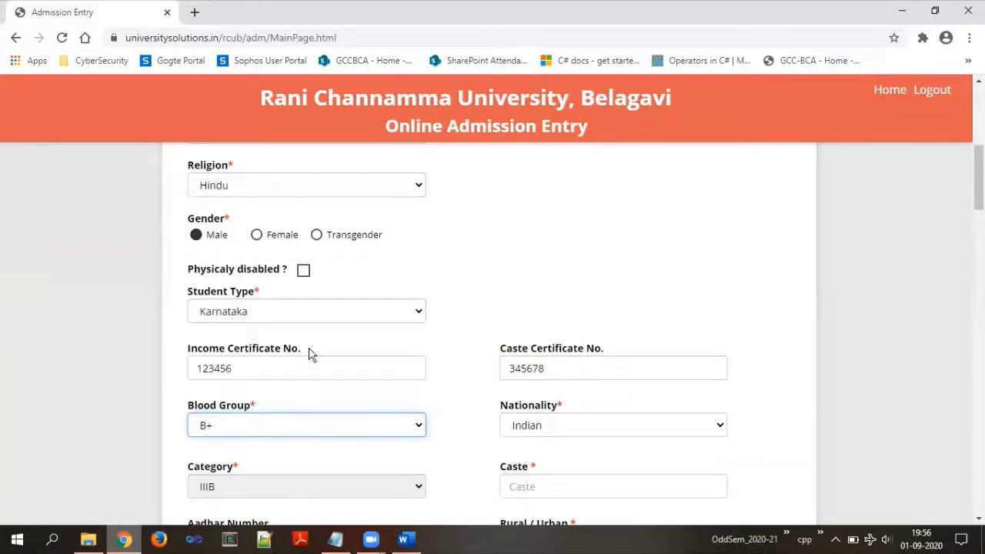
pyautogui.click(558, 436)
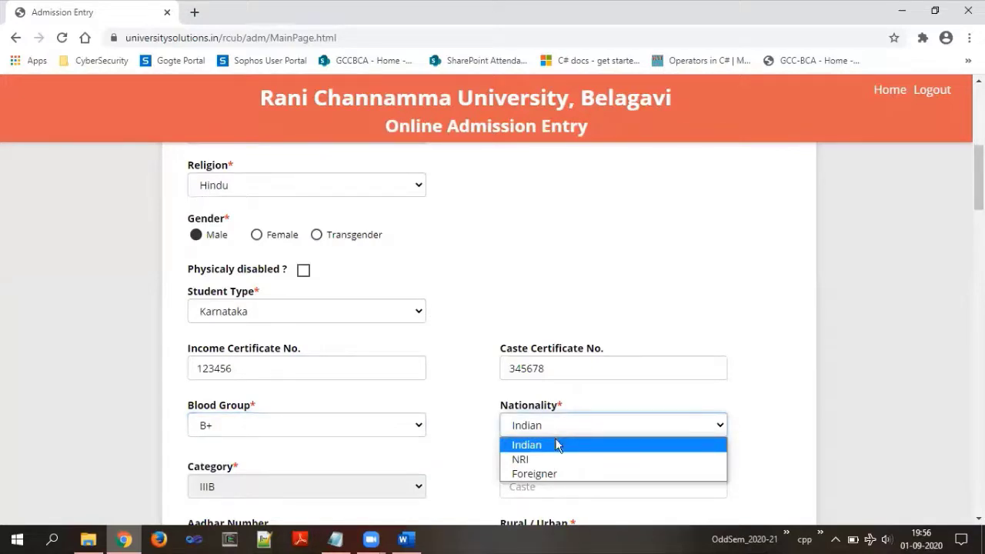
pyautogui.click(556, 446)
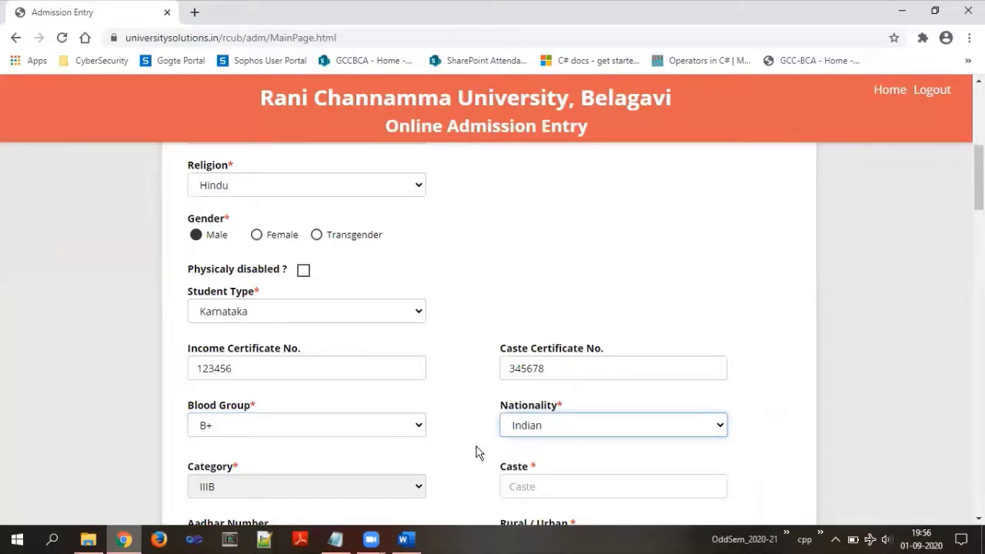
pyautogui.scroll(-3, 475, 452)
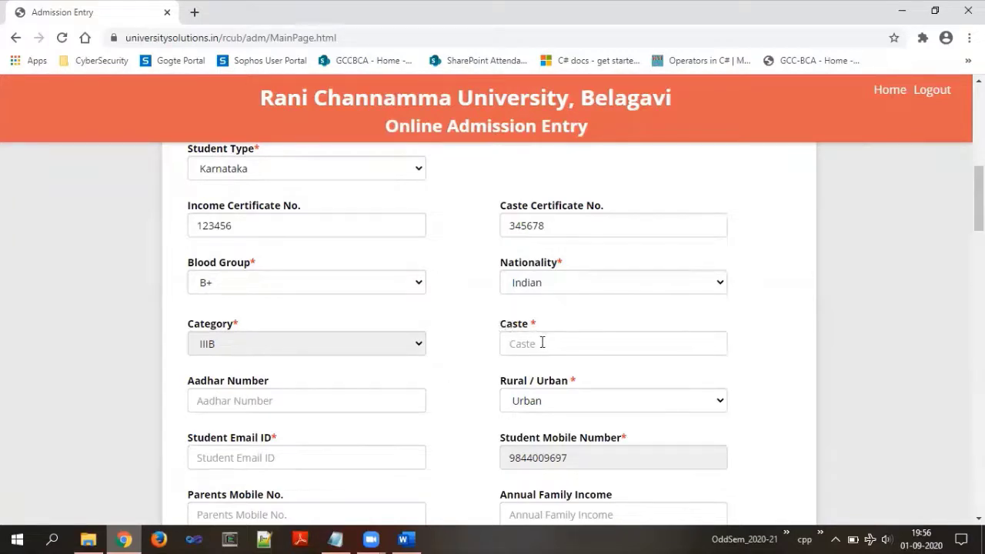
# Enter Brahmin as the caste and fill in the student's Aadhar number
pyautogui.click(542, 342)
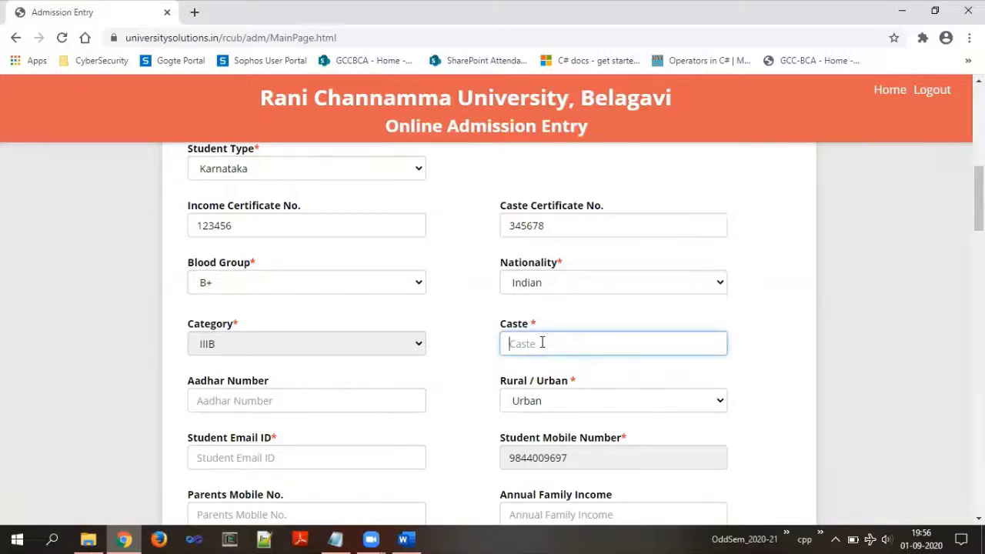
pyautogui.write('Brahmin')
pyautogui.click(260, 400)
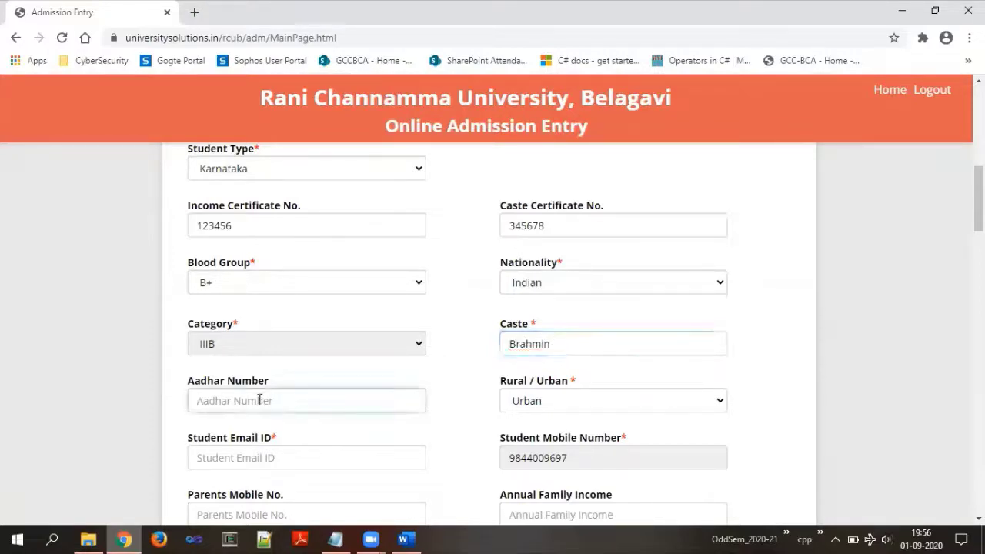
pyautogui.write('1231')
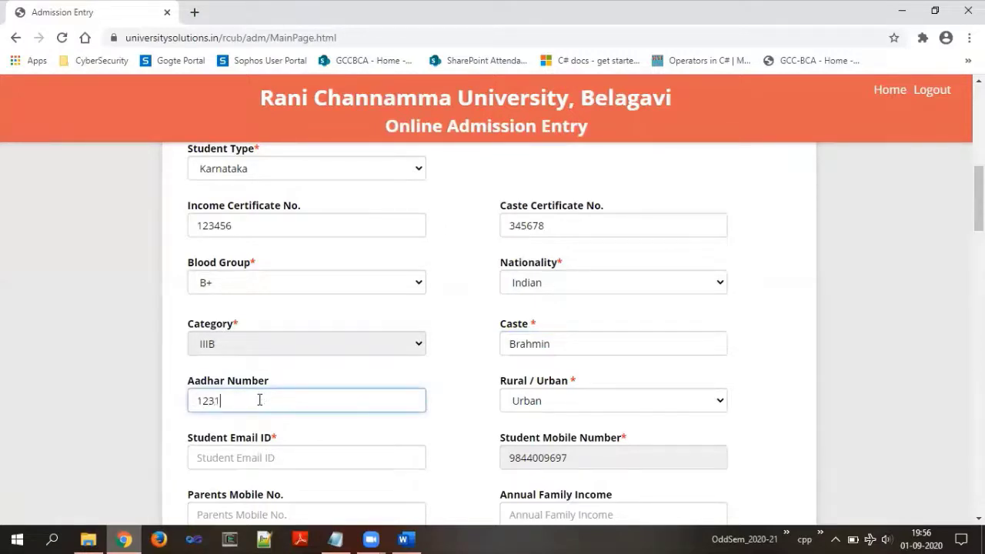
pyautogui.write('234567')
# Mark the area as Rural and enter the student's e-mail address in Student Email ID
pyautogui.click(557, 402)
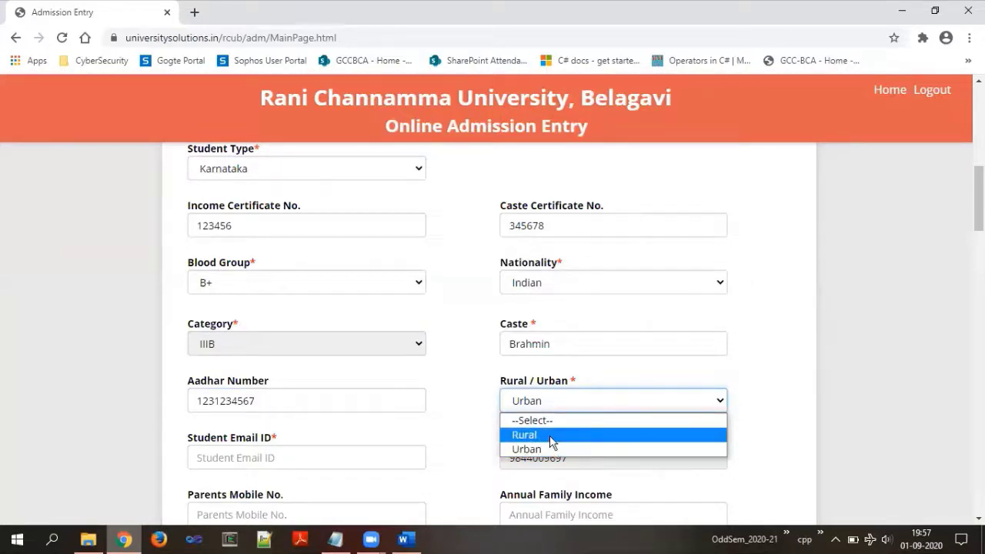
pyautogui.click(550, 436)
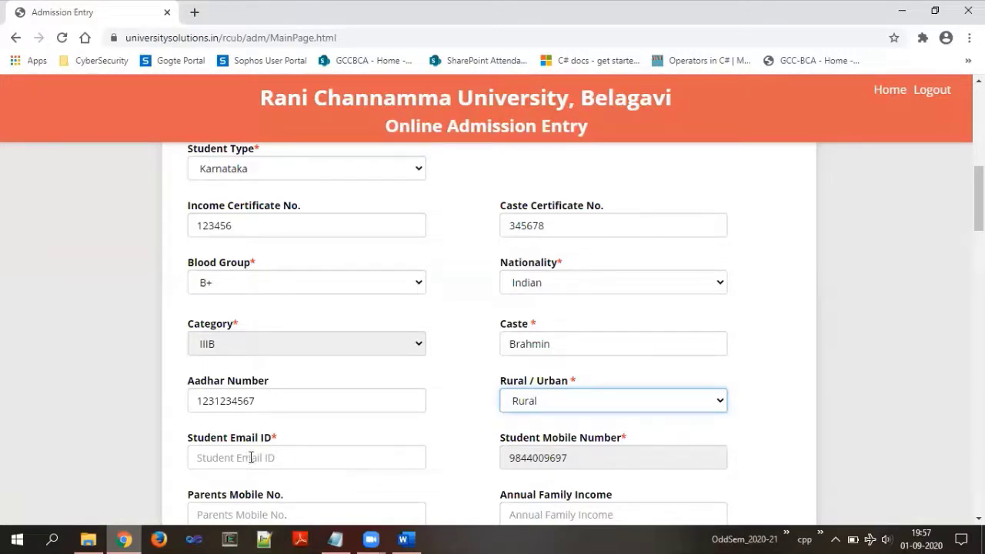
pyautogui.click(251, 456)
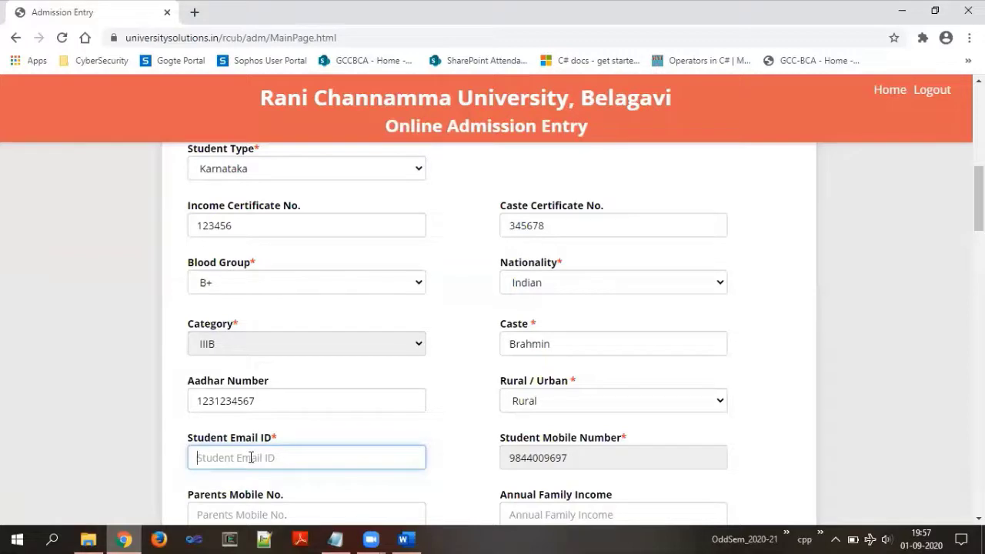
pyautogui.write('abc@xyz.com')
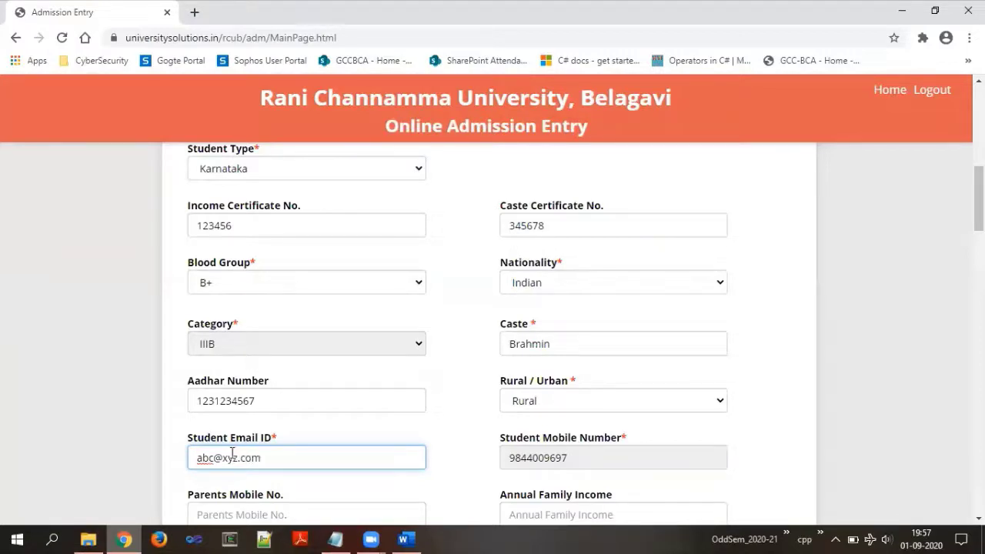
pyautogui.moveTo(195, 458); pyautogui.dragTo(265, 460)
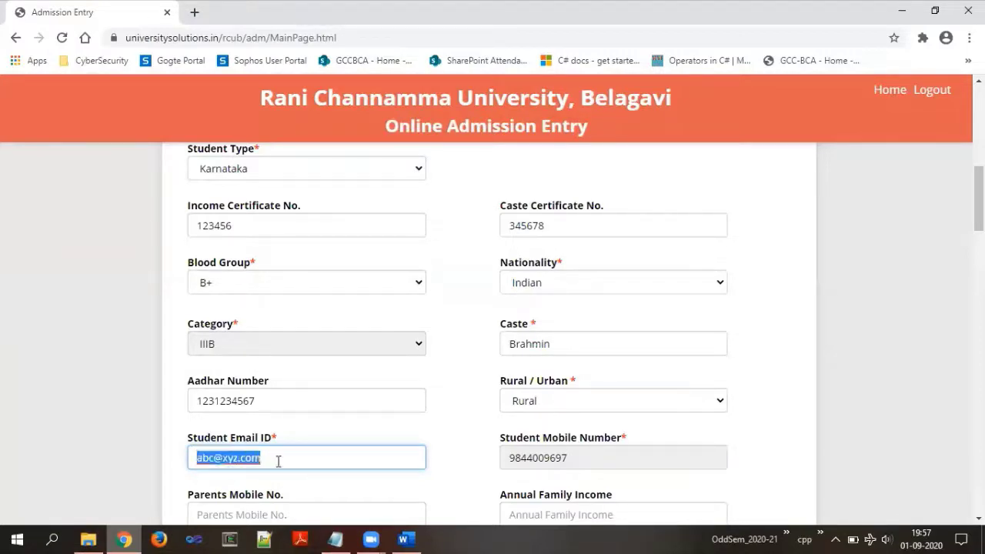
pyautogui.click(278, 461)
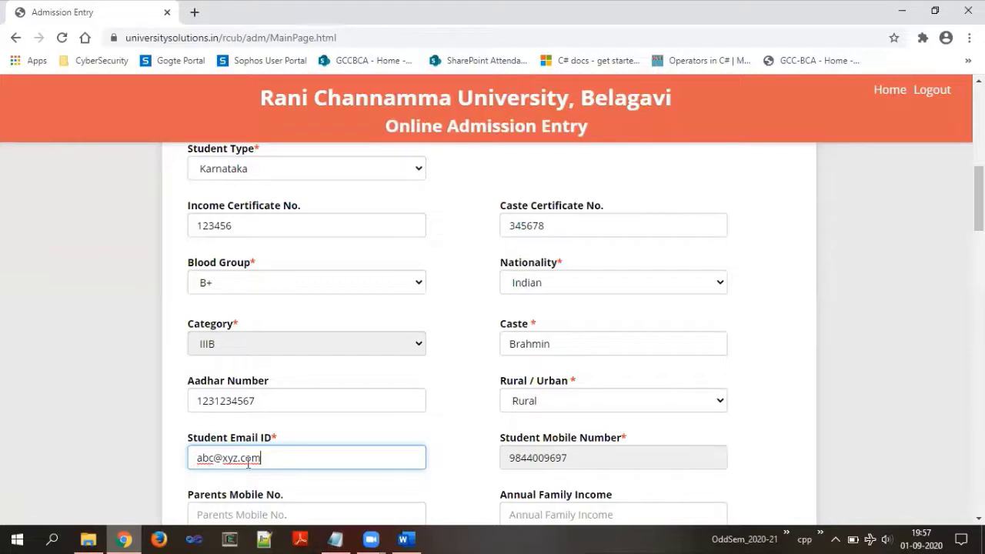
pyautogui.scroll(-2, 275, 462)
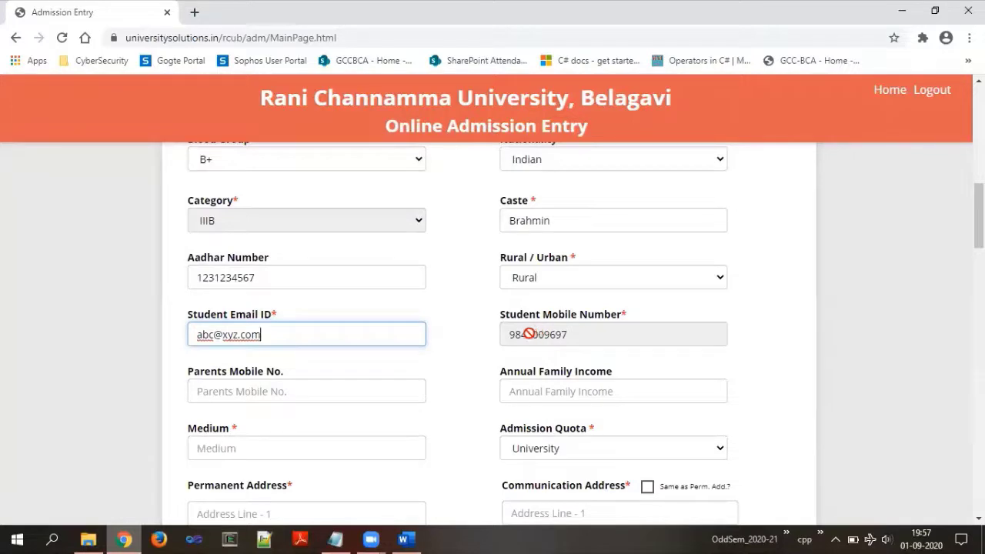
# Enter the parents' mobile number and an annual family income of 50000
pyautogui.click(243, 392)
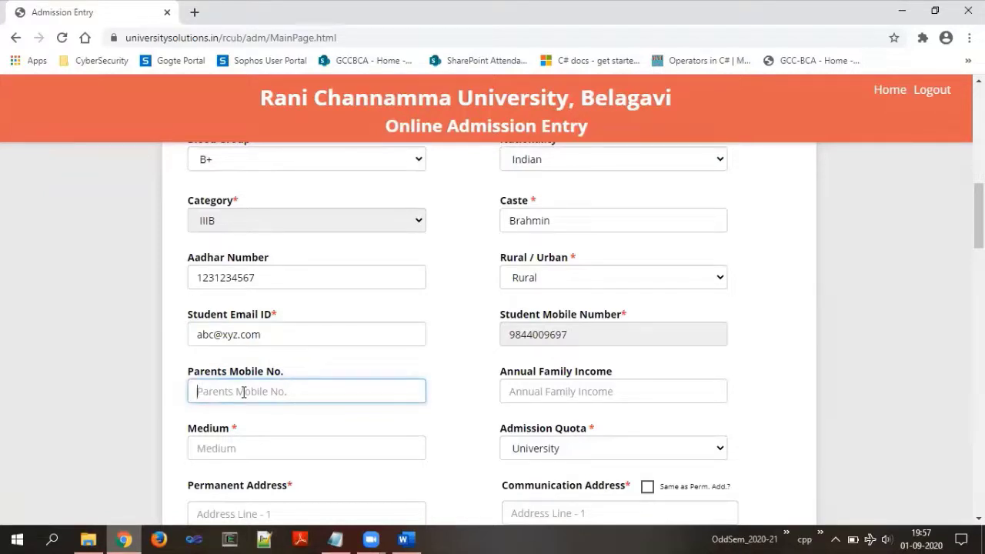
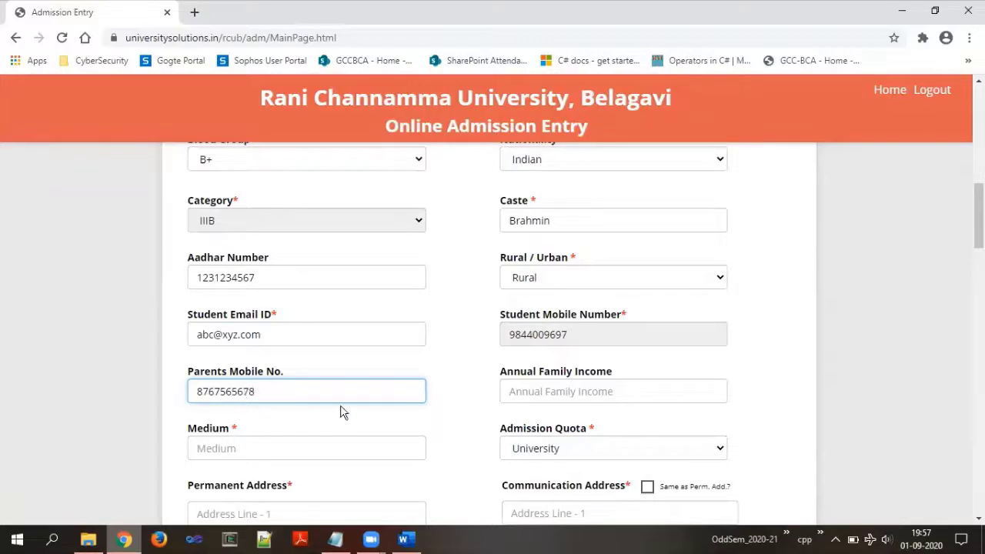
pyautogui.click(532, 393)
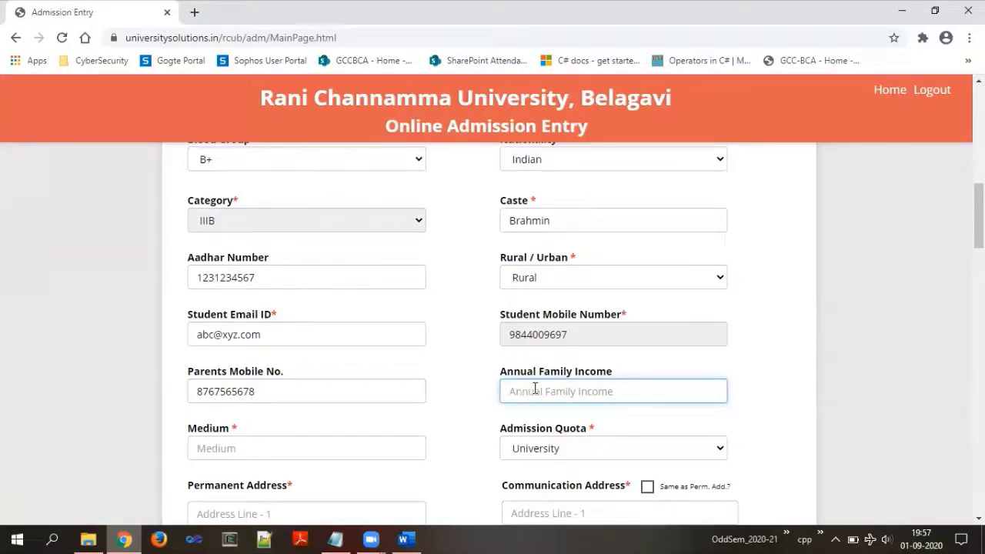
pyautogui.write('50000')
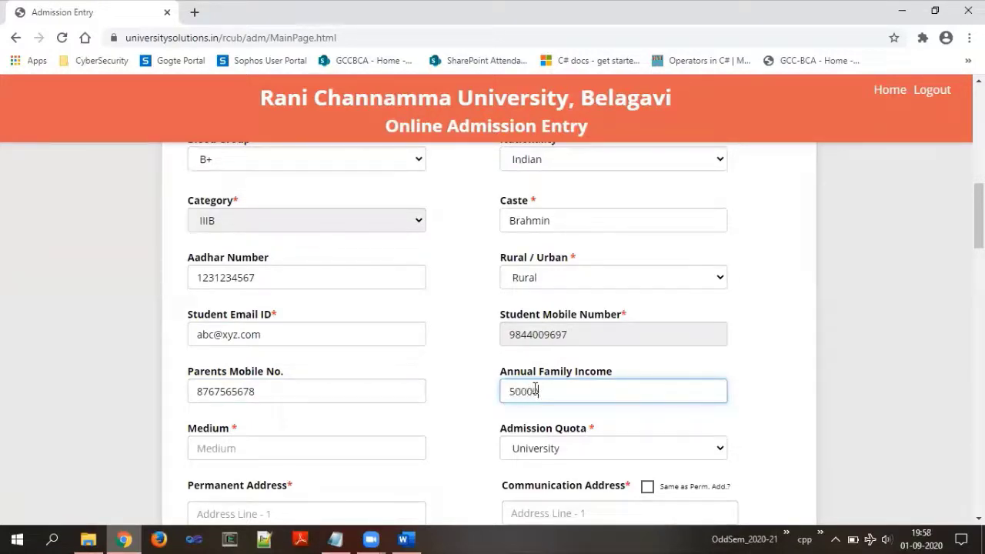
# Set medium to English and admission quota to University, then scroll to Permanent Address
pyautogui.click(237, 448)
pyautogui.write('English')
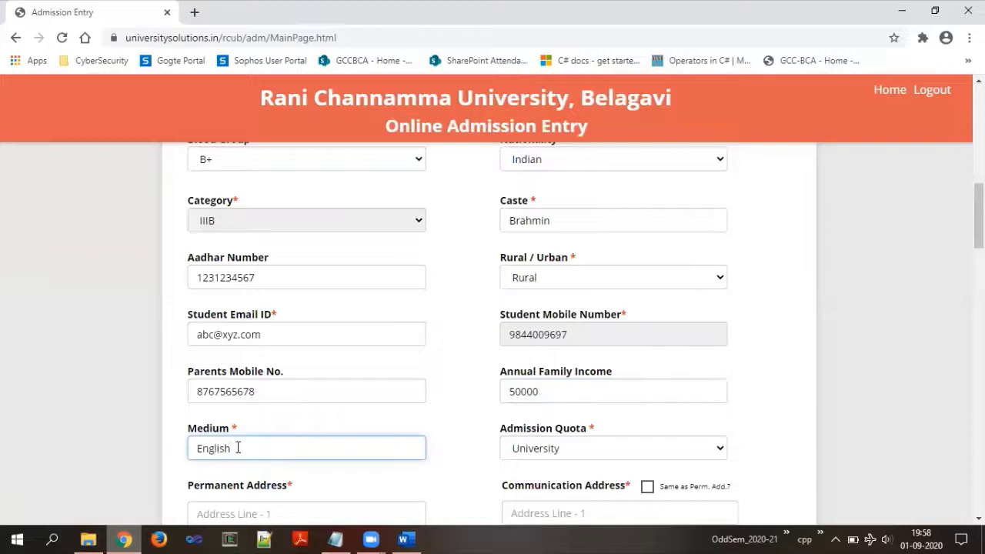
pyautogui.click(570, 452)
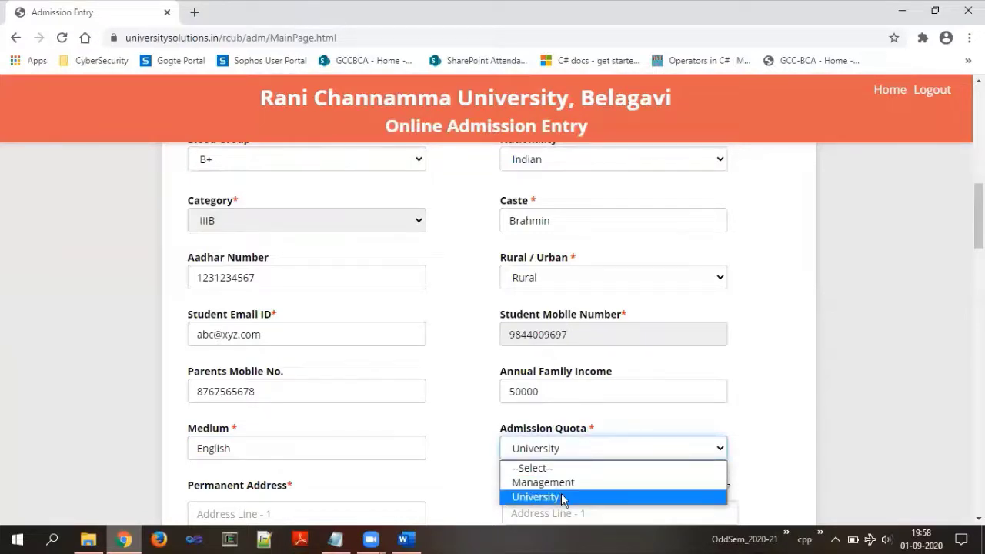
pyautogui.click(561, 497)
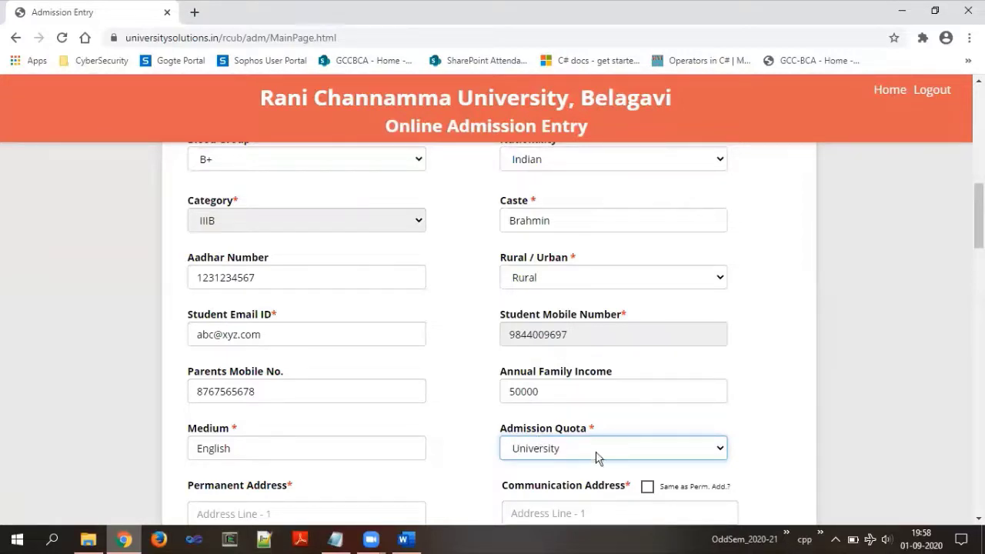
pyautogui.click(459, 468)
pyautogui.scroll(-2, 460, 469)
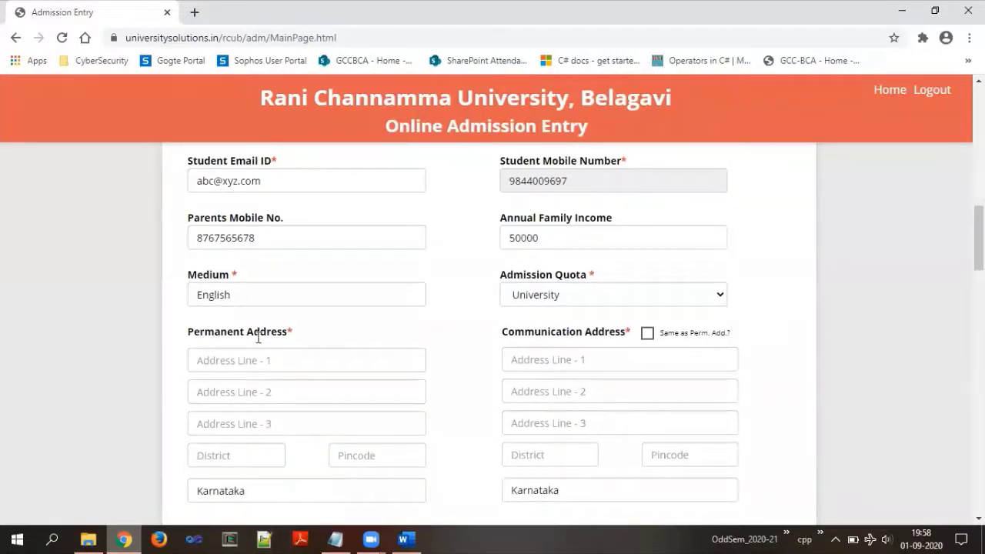
pyautogui.scroll(-1, 258, 339)
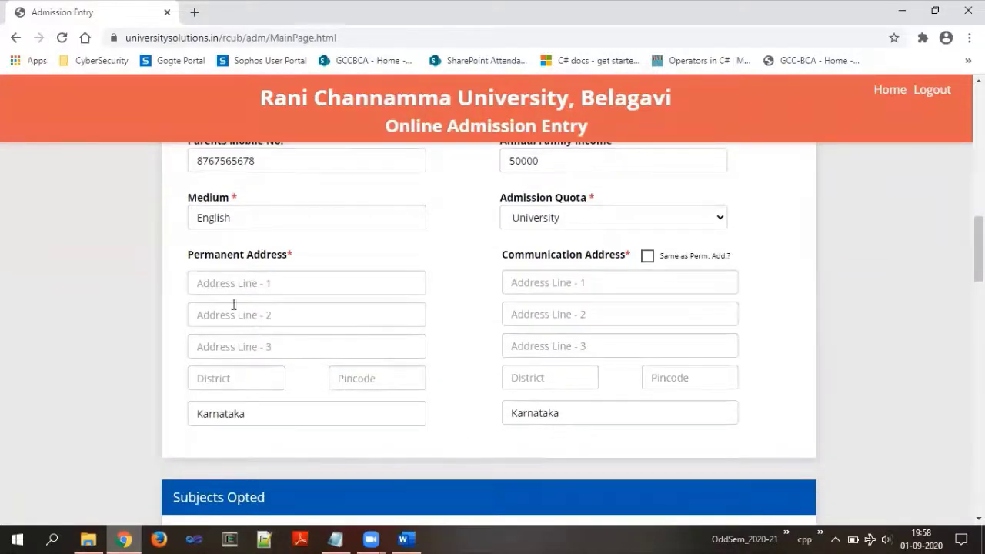
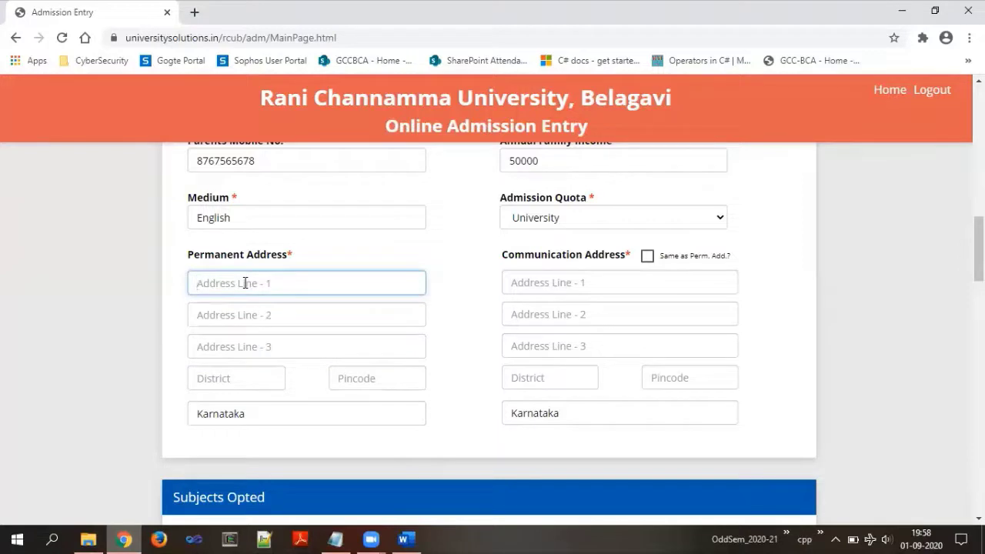
# Enter permanent address lines 'C/O XYZ', 'H.No. 455, street name' and 'xyz , taluka'
pyautogui.write('C/O XYZ')
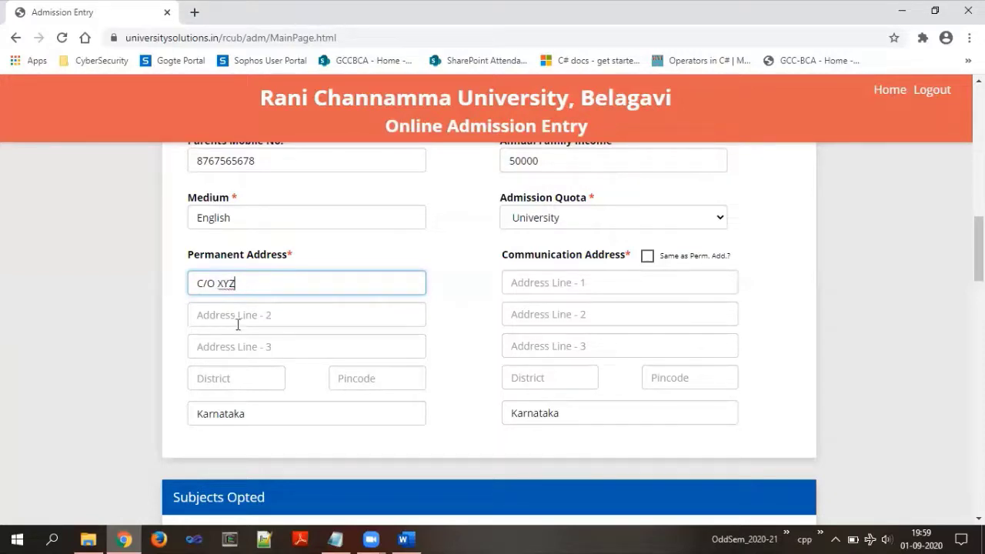
pyautogui.click(237, 316)
pyautogui.write('H.No')
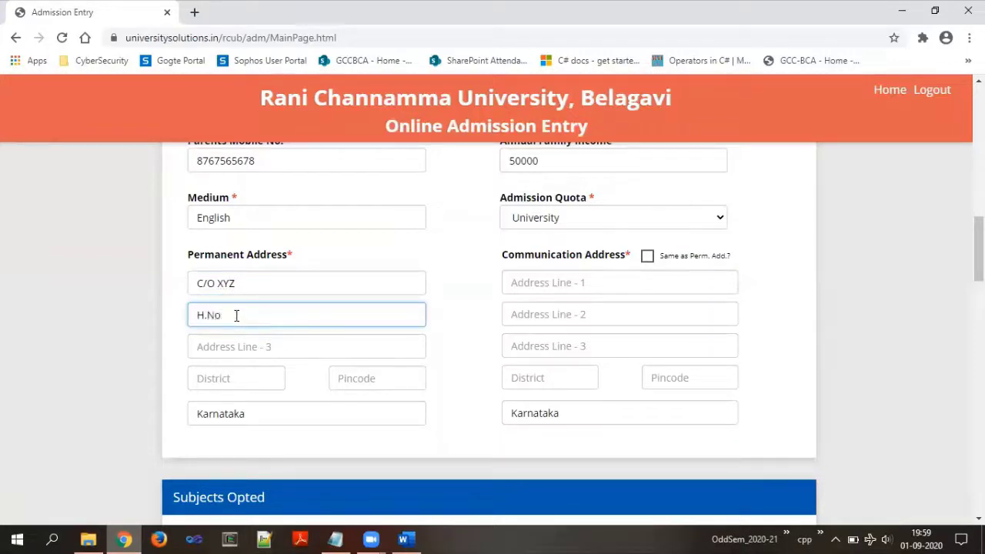
pyautogui.write('. 455, street name')
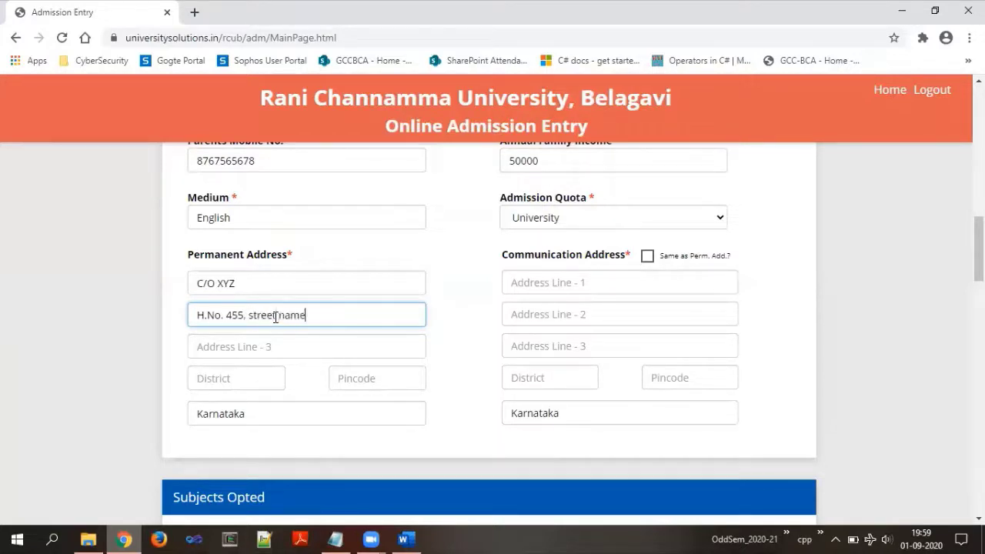
pyautogui.click(270, 347)
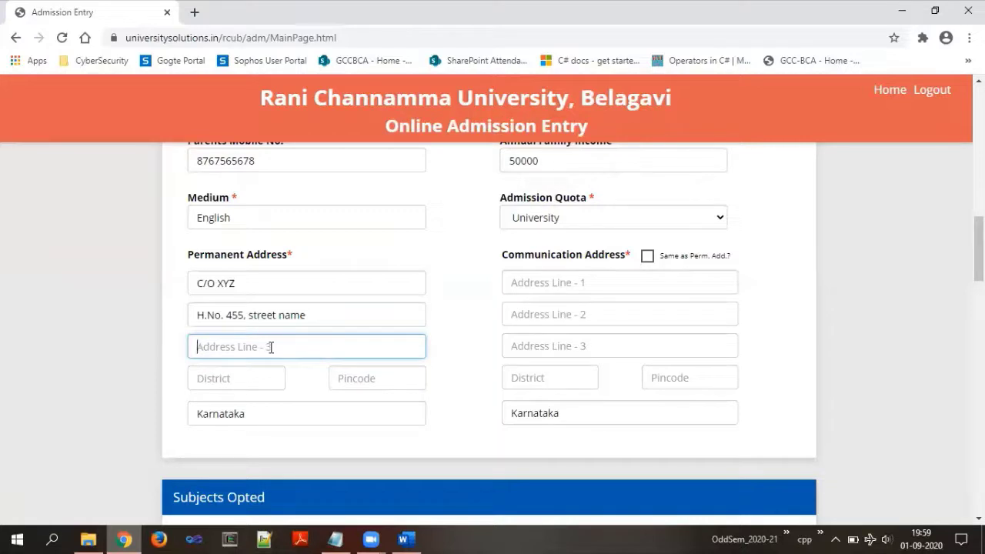
pyautogui.write('xyz , taluka')
# Set the permanent district to Belagavi and pincode 560990, keeping state Karnataka
pyautogui.click(252, 384)
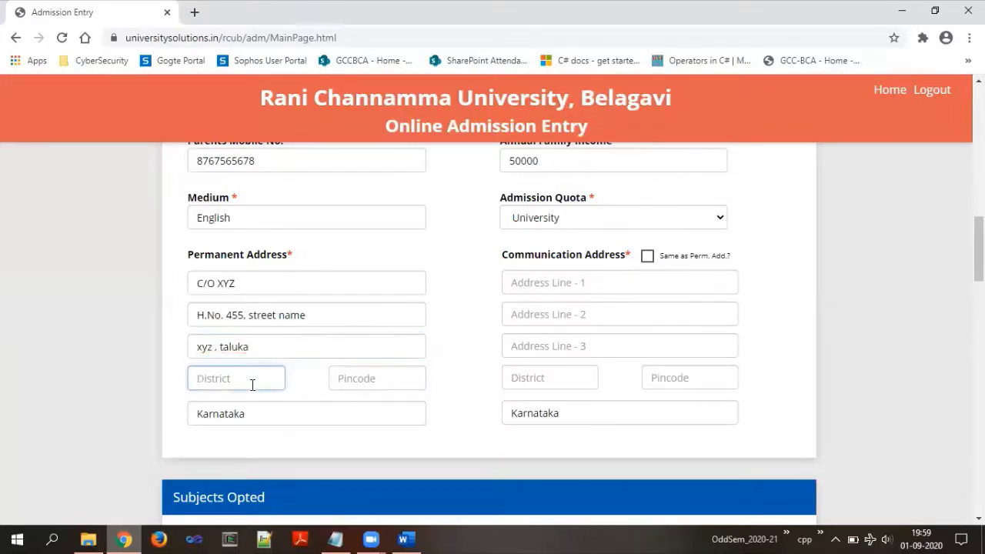
pyautogui.write('Belagavi')
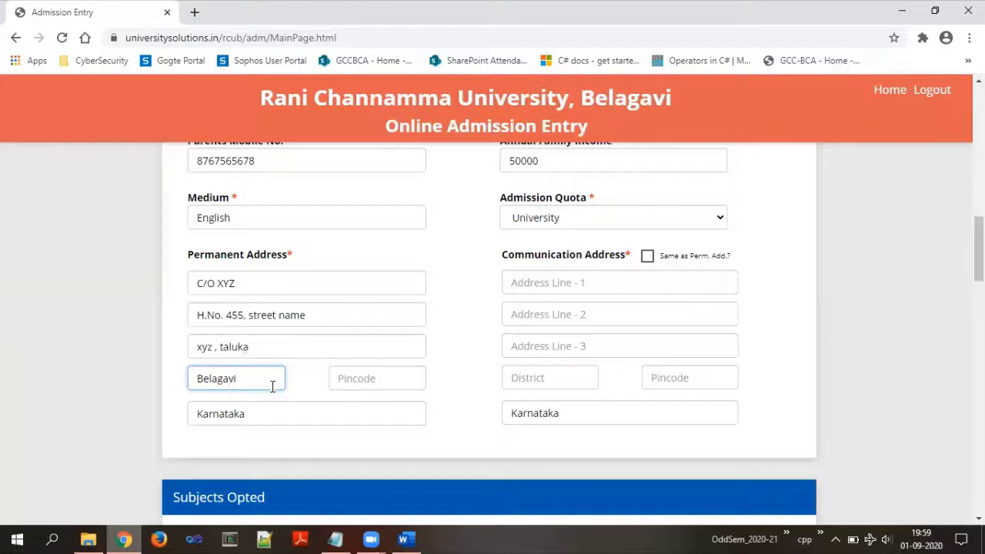
pyautogui.click(345, 383)
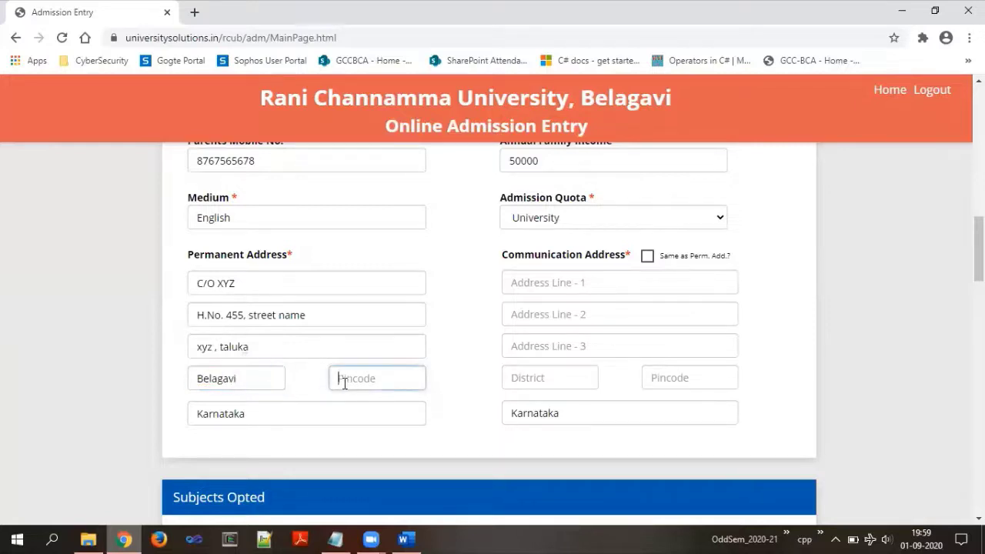
pyautogui.write('560990')
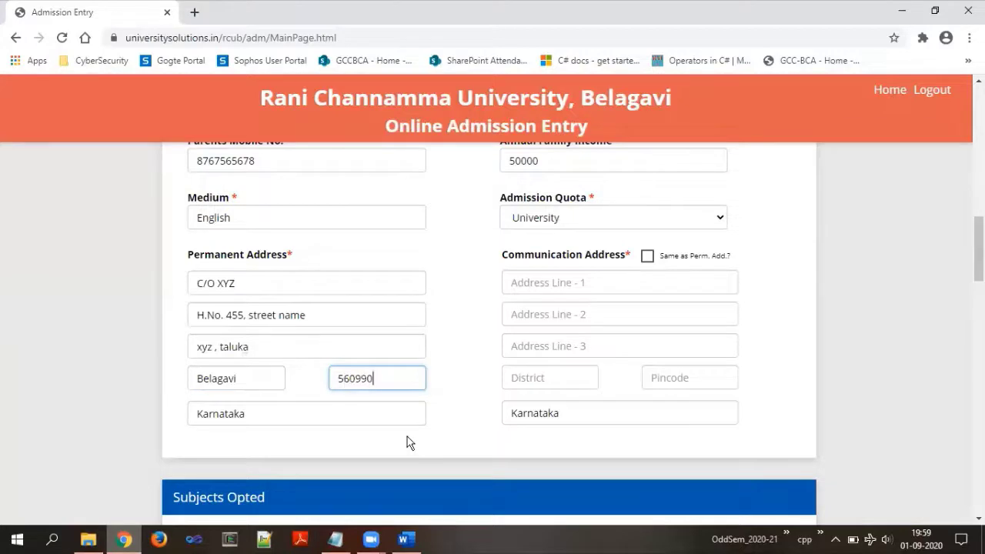
pyautogui.click(269, 415)
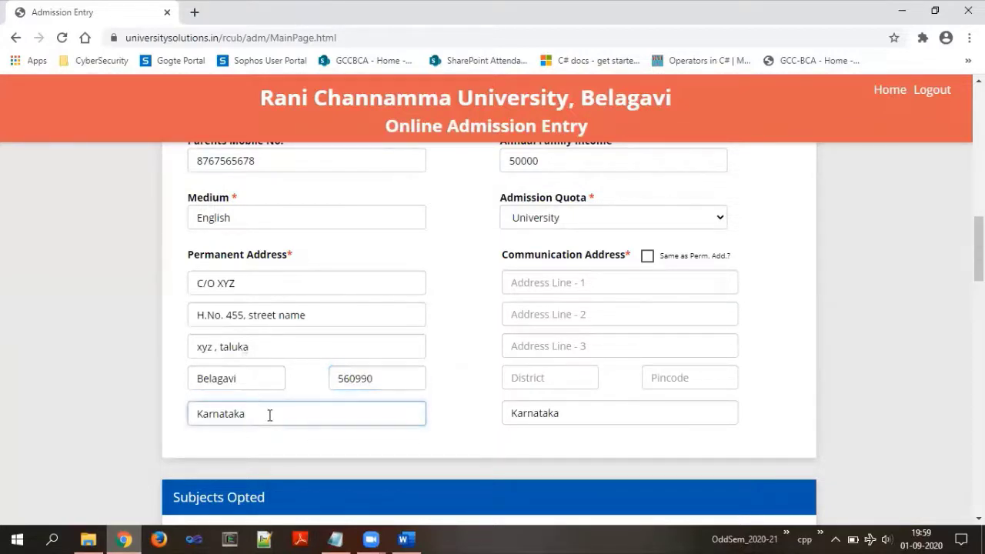
pyautogui.doubleClick(269, 415)
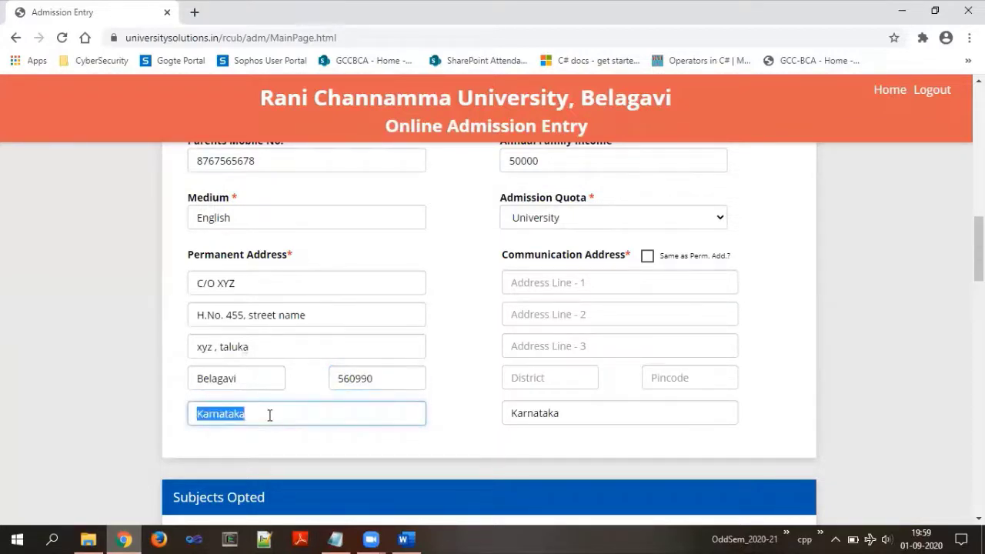
pyautogui.click(259, 415)
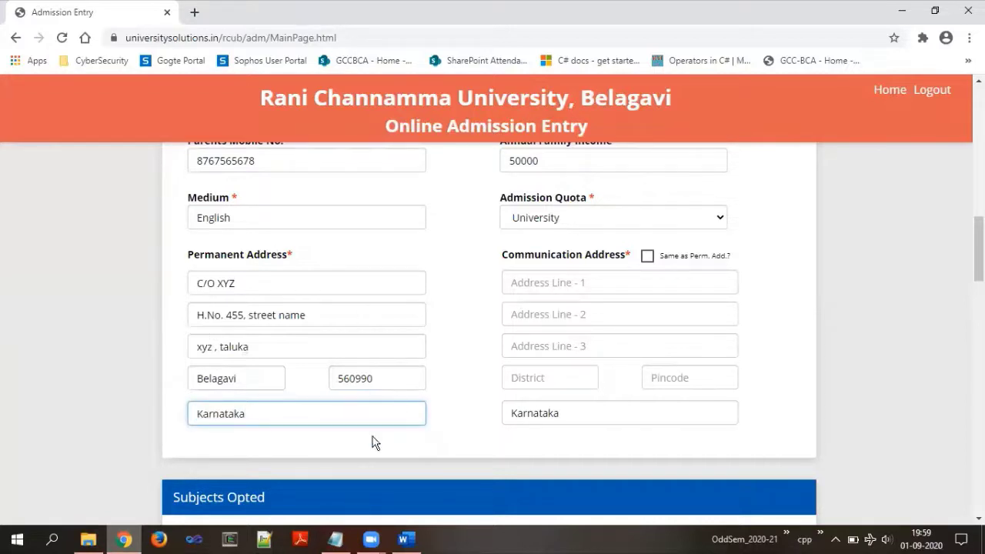
# Tick 'Same as Perm. Add.?' so the communication address copies the permanent one
pyautogui.click(647, 256)
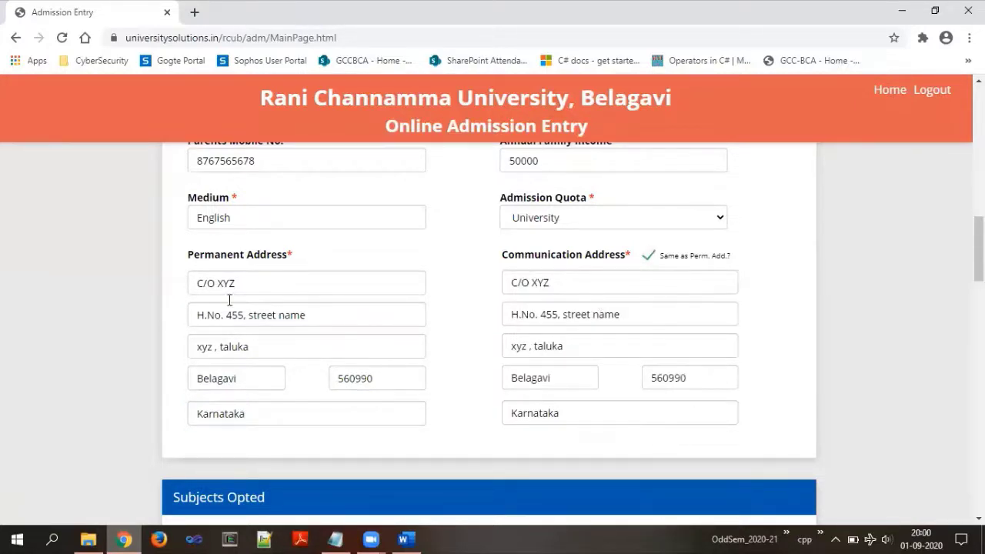
pyautogui.click(647, 257)
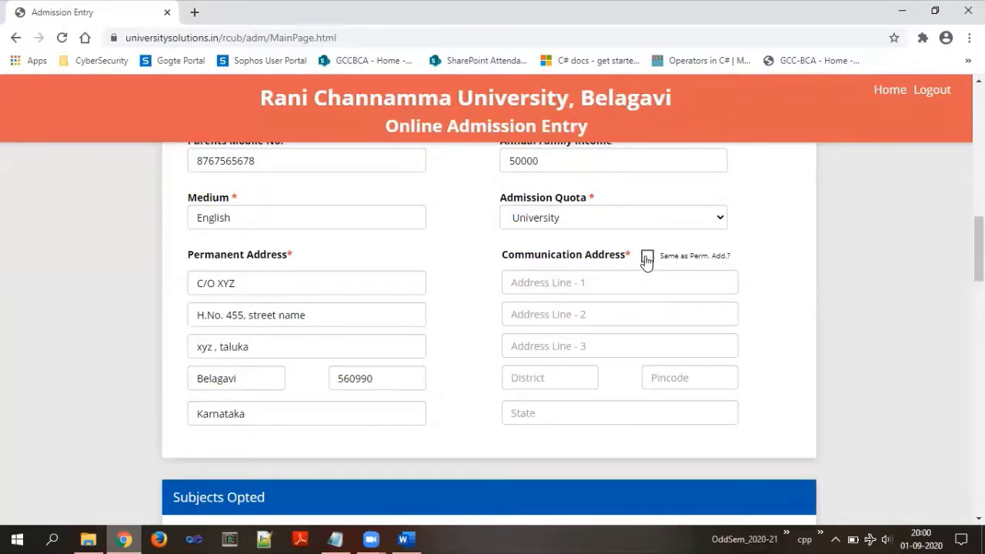
pyautogui.click(647, 257)
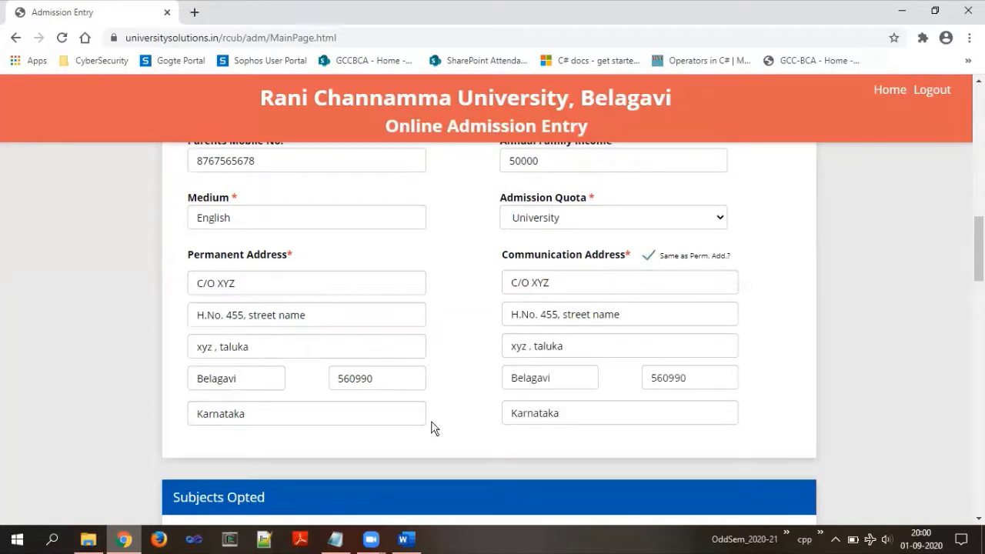
# Scroll up to review earlier fields, then down to the Subjects Opted table
pyautogui.scroll(2, 449, 444)
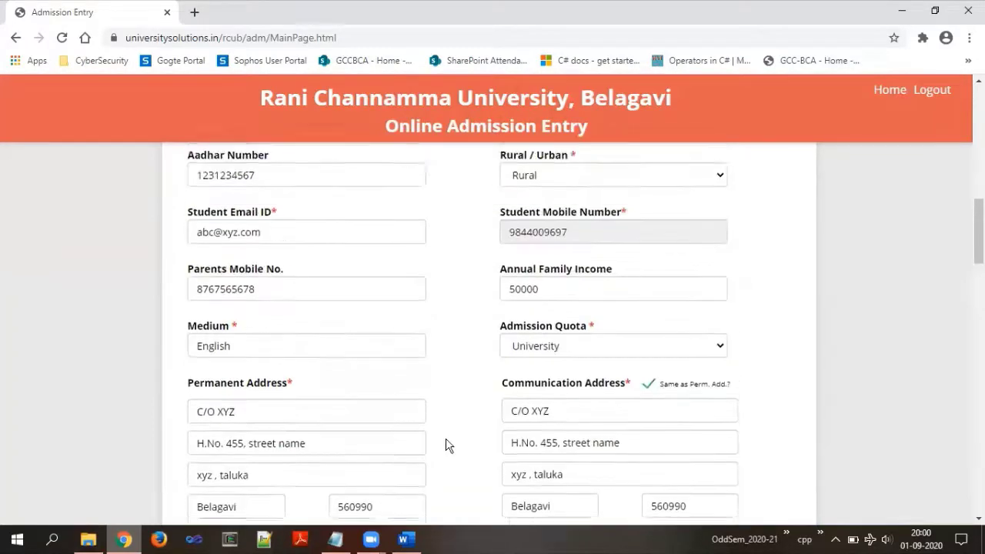
pyautogui.scroll(3, 449, 445)
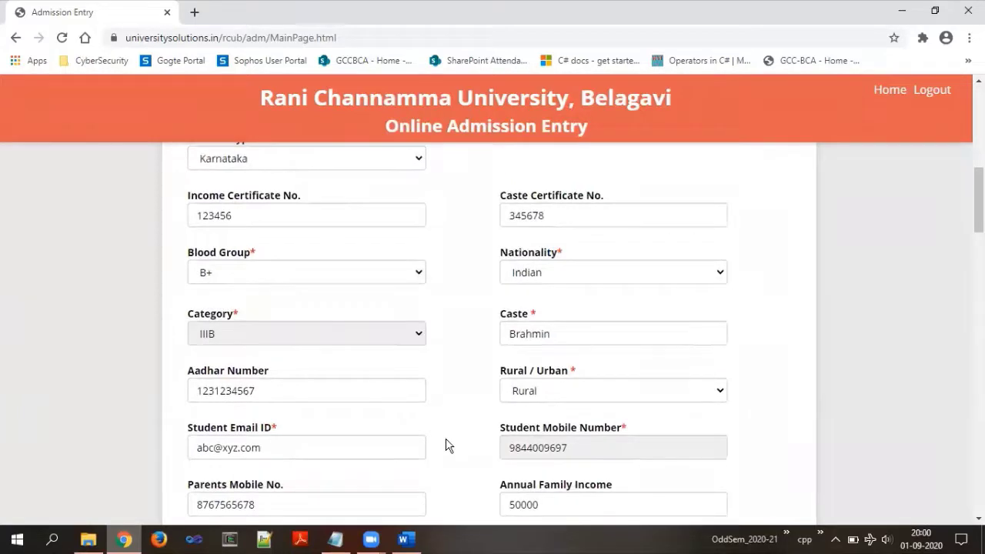
pyautogui.scroll(-7, 448, 445)
pyautogui.scroll(-2, 447, 442)
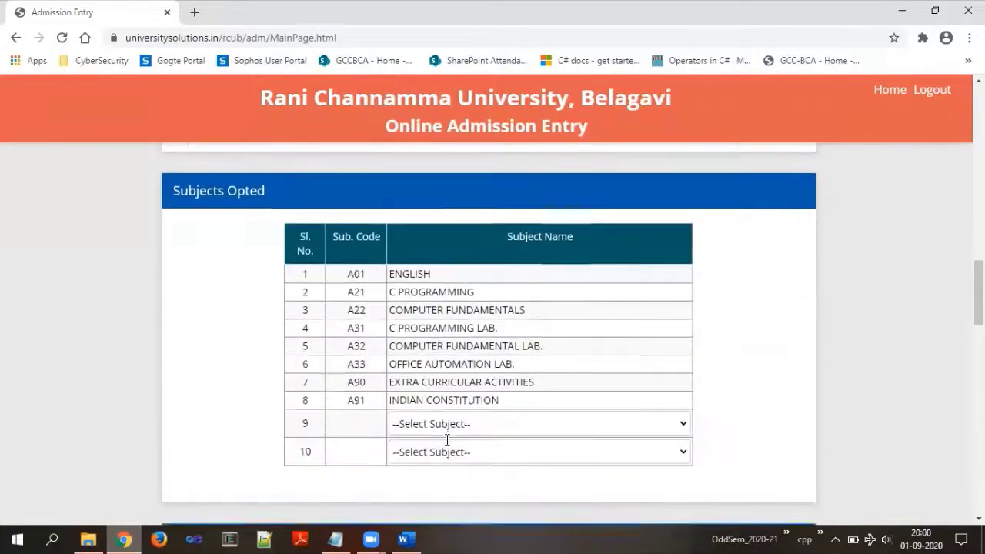
pyautogui.scroll(-1, 447, 443)
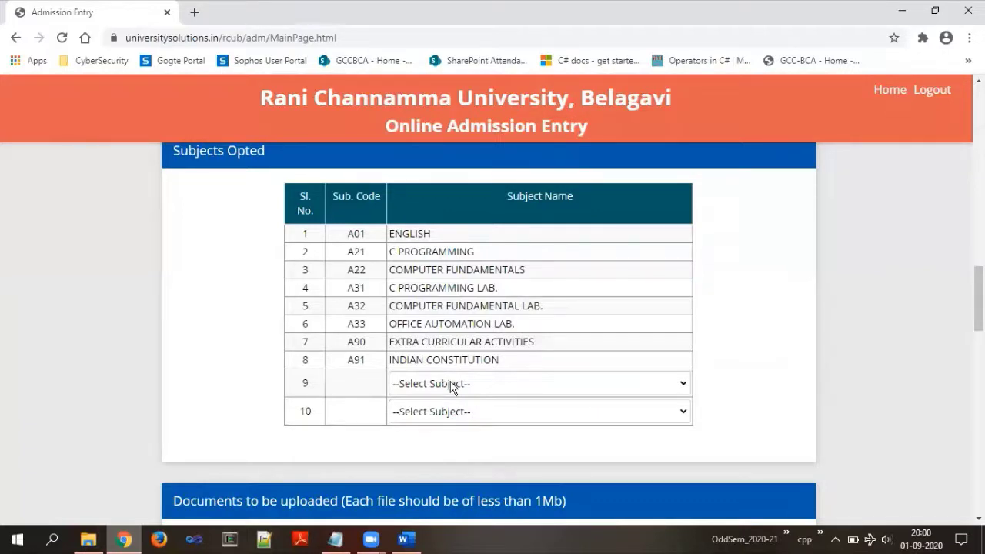
# Set the ninth opted subject to HINDI instead of KANNADA
pyautogui.click(452, 388)
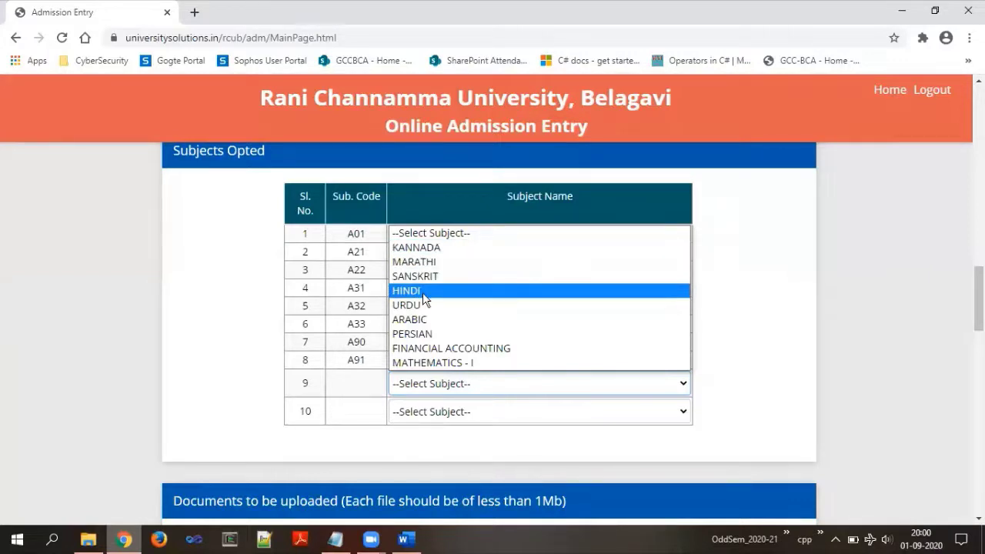
pyautogui.click(415, 248)
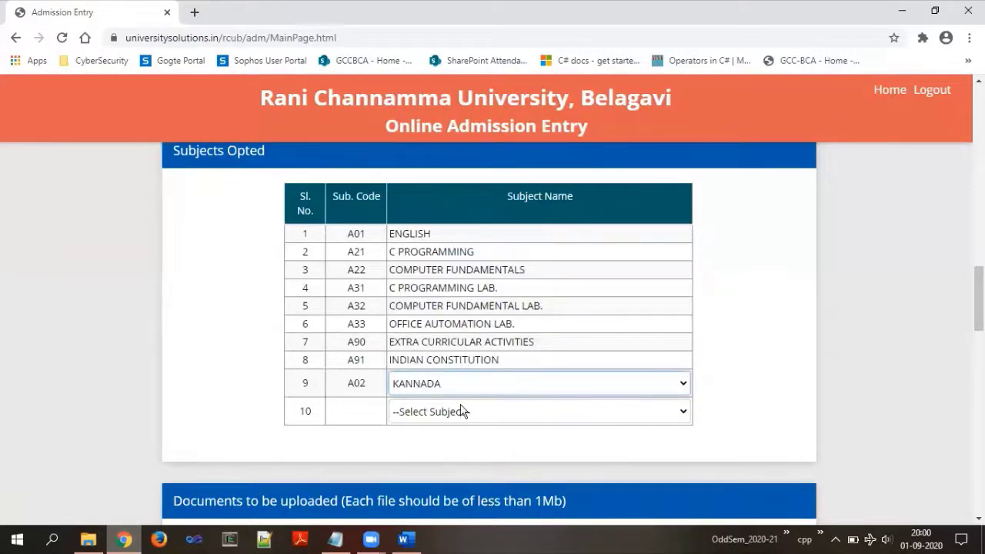
pyautogui.click(423, 382)
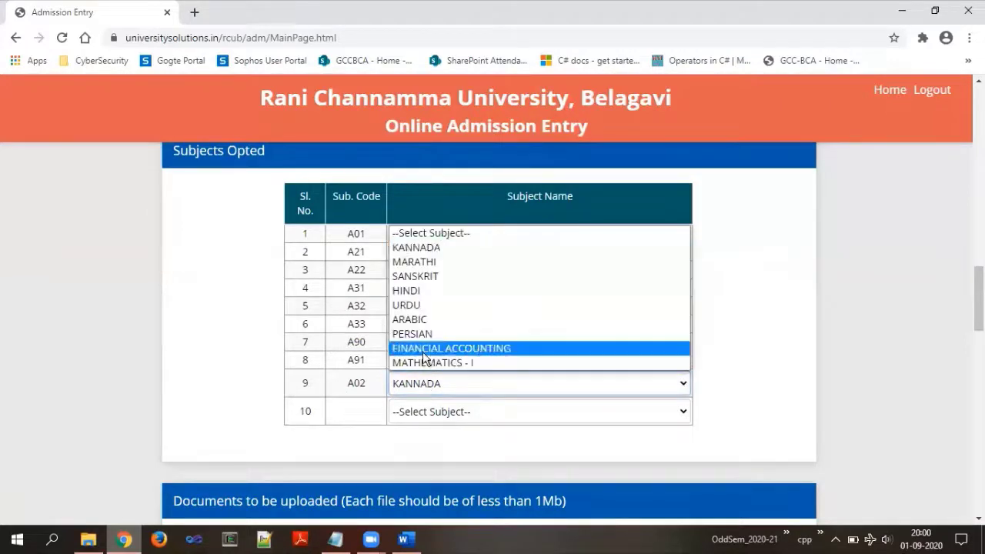
pyautogui.click(420, 293)
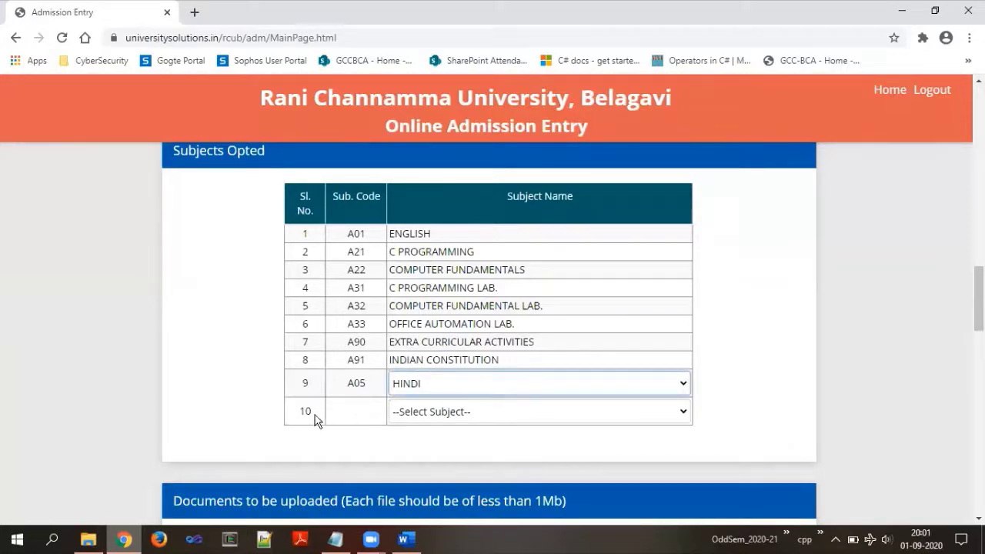
# Set the tenth opted subject to MATHEMATICS - I, replacing FINANCIAL ACCOUNTING
pyautogui.click(463, 418)
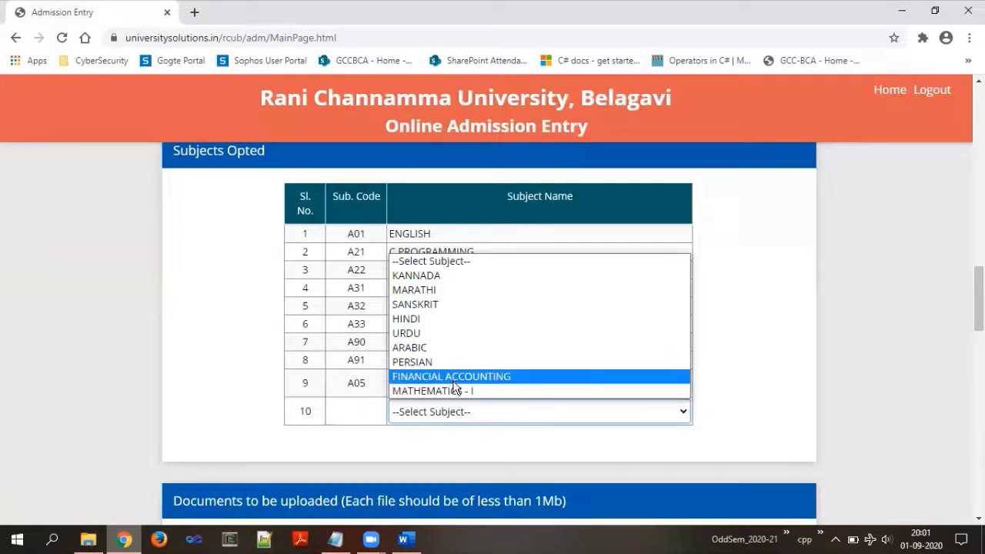
pyautogui.click(410, 376)
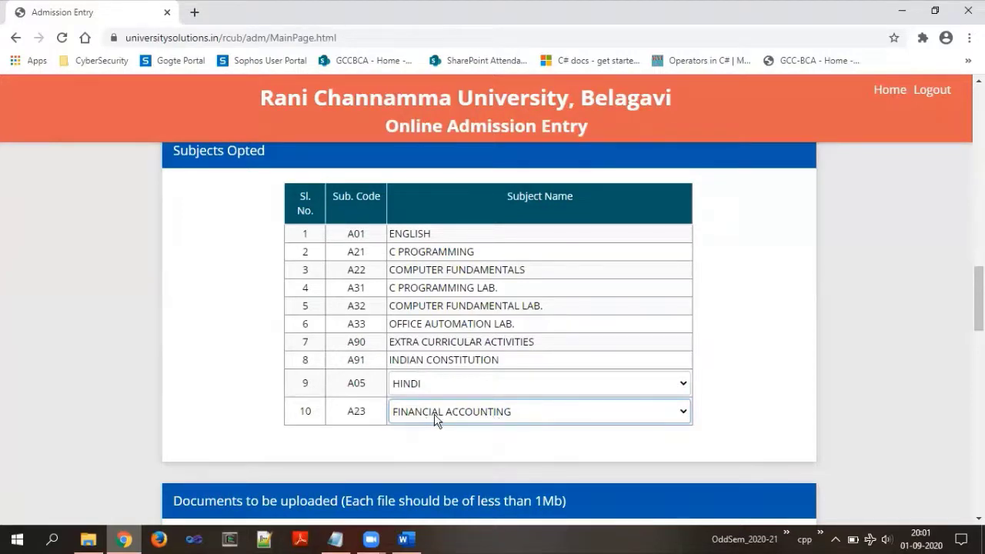
pyautogui.click(506, 420)
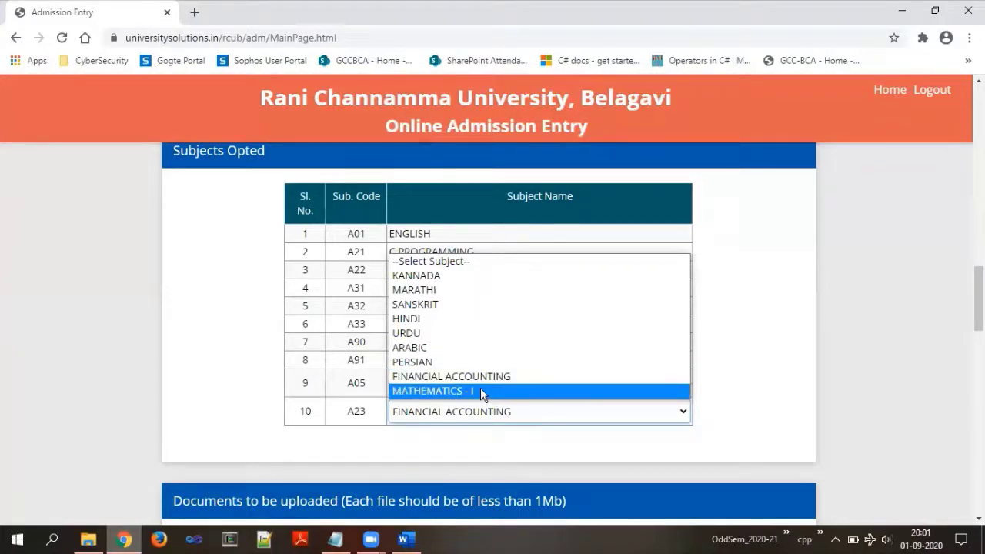
pyautogui.click(480, 389)
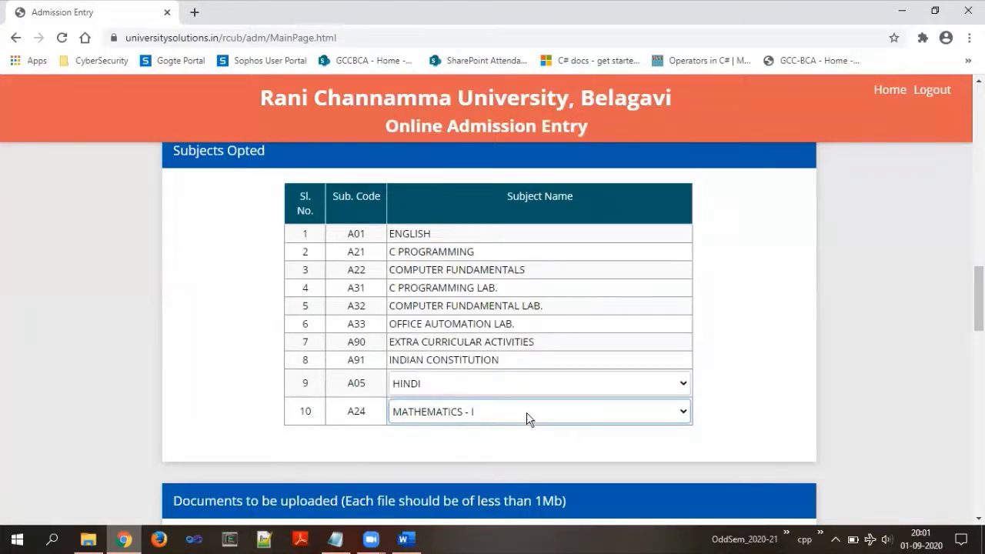
# Scroll to Documents to be uploaded and review the Transfer and Eligibility Certificate rows
pyautogui.scroll(-4, 606, 453)
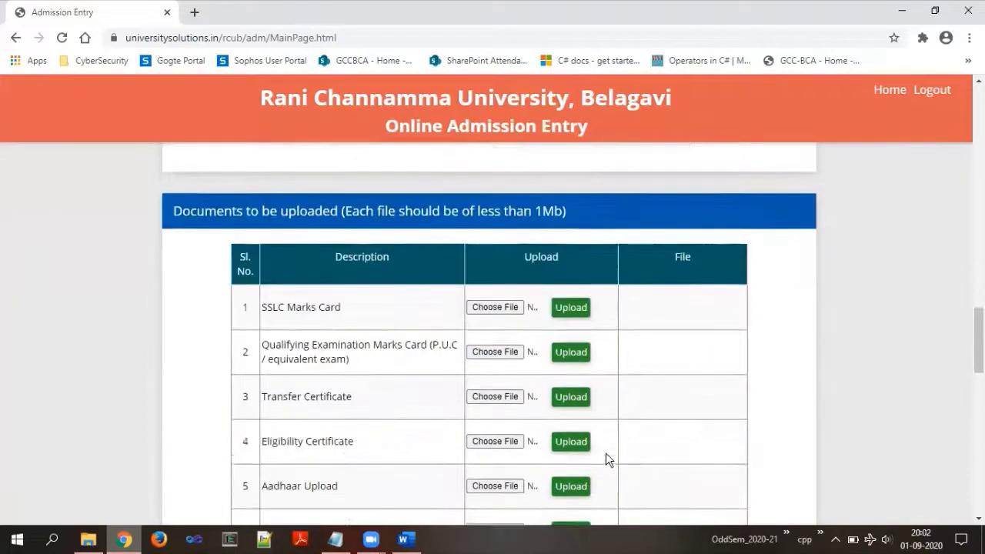
pyautogui.scroll(-1, 605, 453)
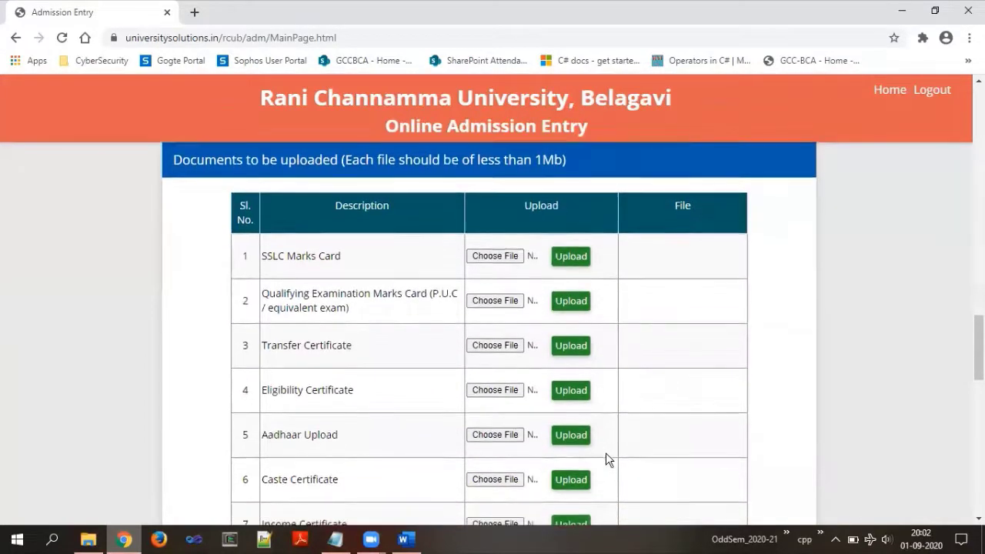
pyautogui.scroll(-1, 605, 459)
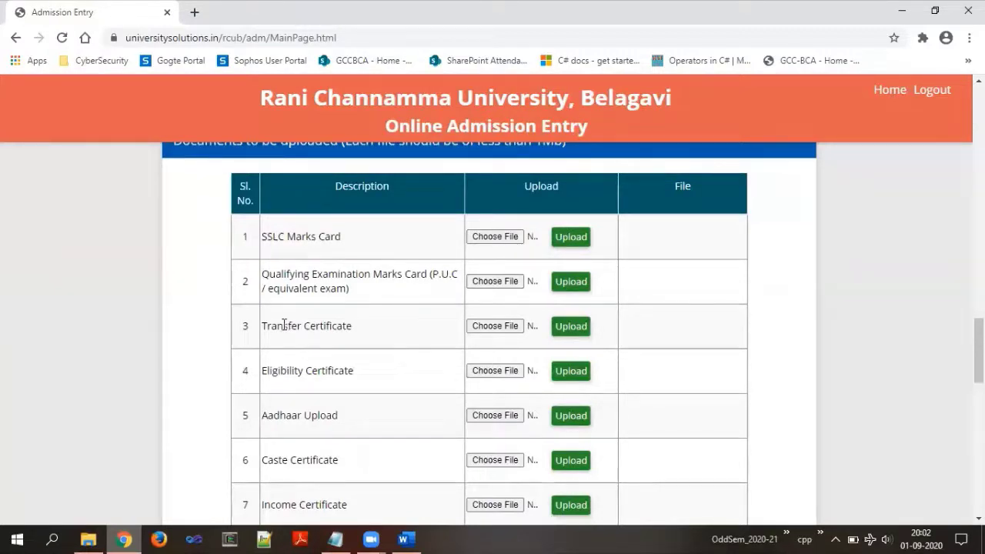
pyautogui.moveTo(283, 326); pyautogui.dragTo(346, 339)
pyautogui.click(359, 331)
pyautogui.moveTo(352, 327); pyautogui.dragTo(264, 318)
pyautogui.click(265, 318)
pyautogui.moveTo(267, 371); pyautogui.dragTo(350, 369)
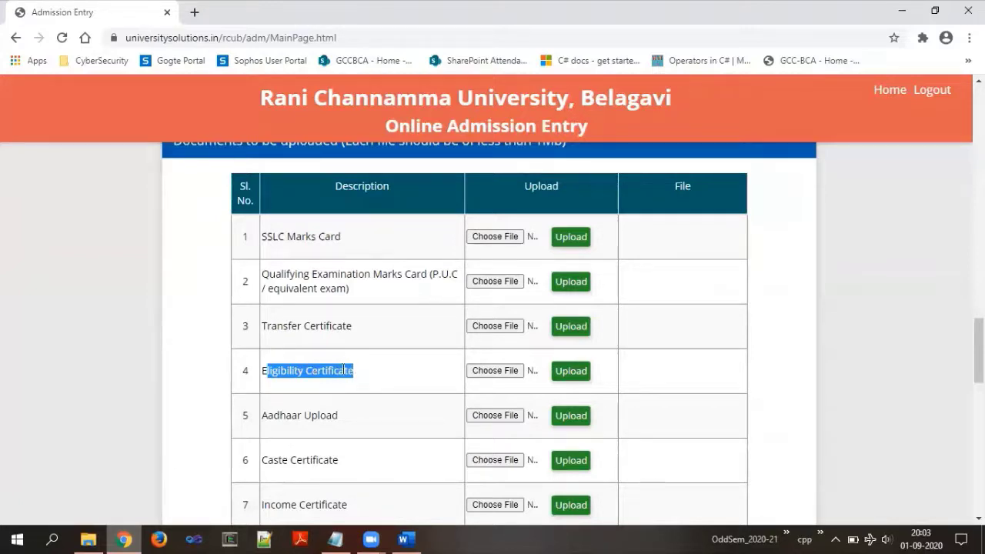
pyautogui.click(331, 370)
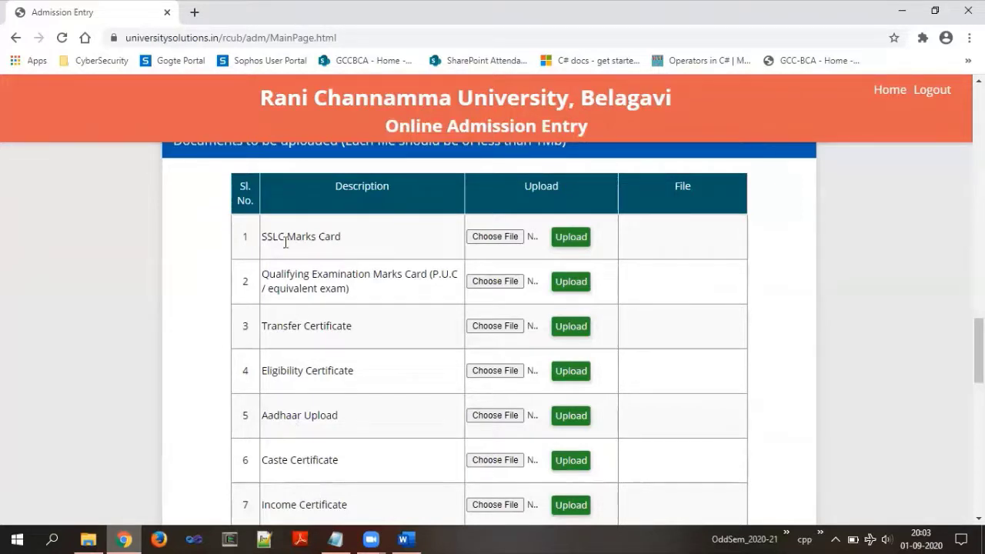
pyautogui.scroll(1, 306, 400)
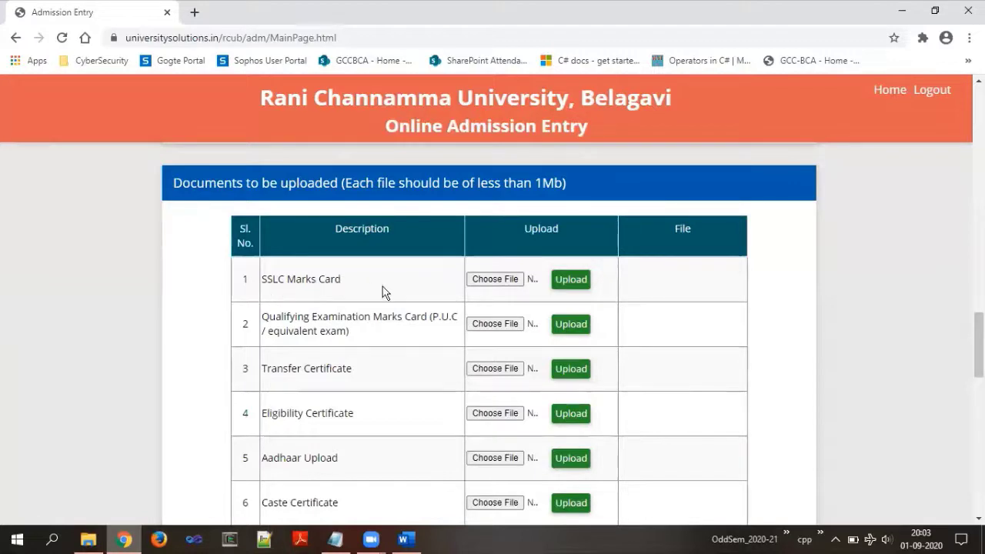
# Upload SSLC.pdf from scanned_docs as the SSLC Marks Card
pyautogui.click(506, 282)
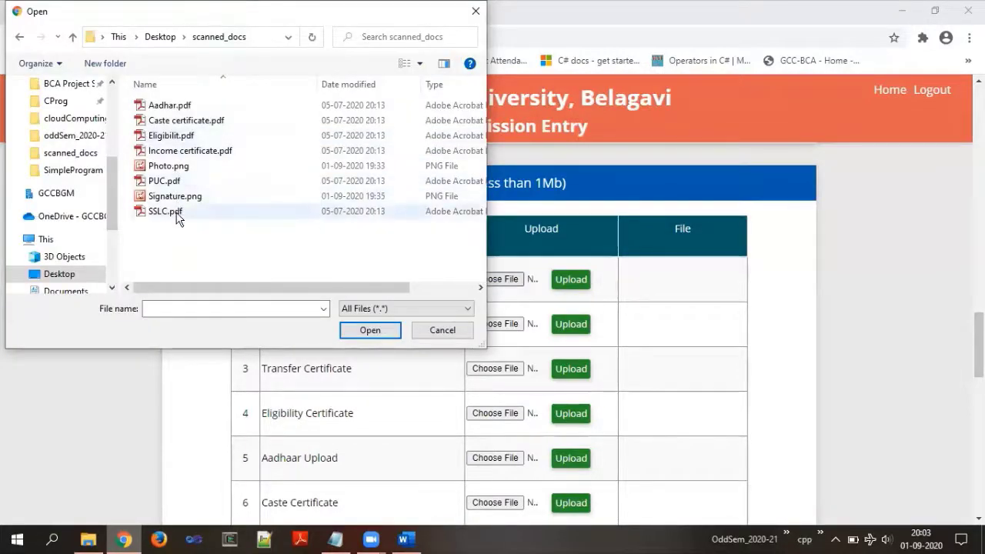
pyautogui.click(175, 212)
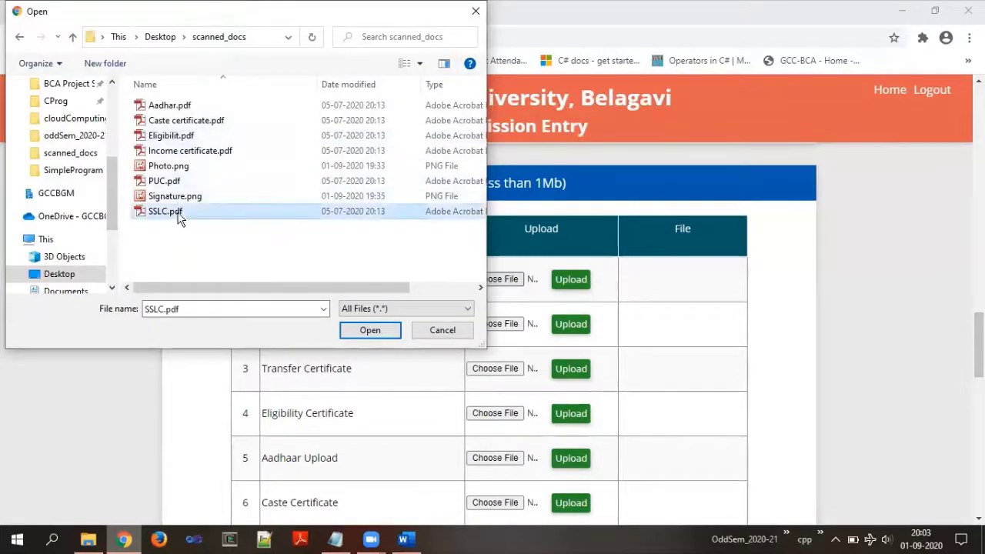
pyautogui.click(365, 330)
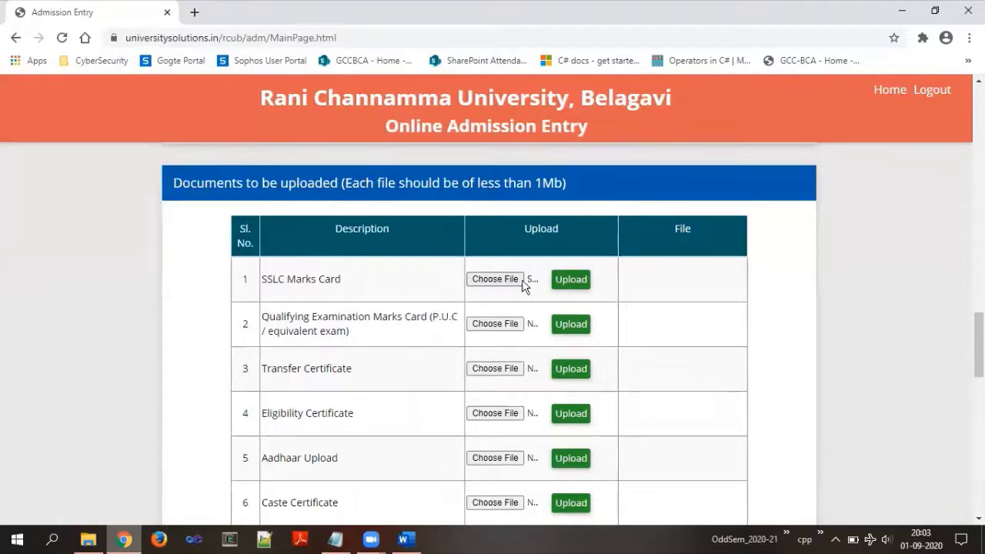
pyautogui.click(572, 281)
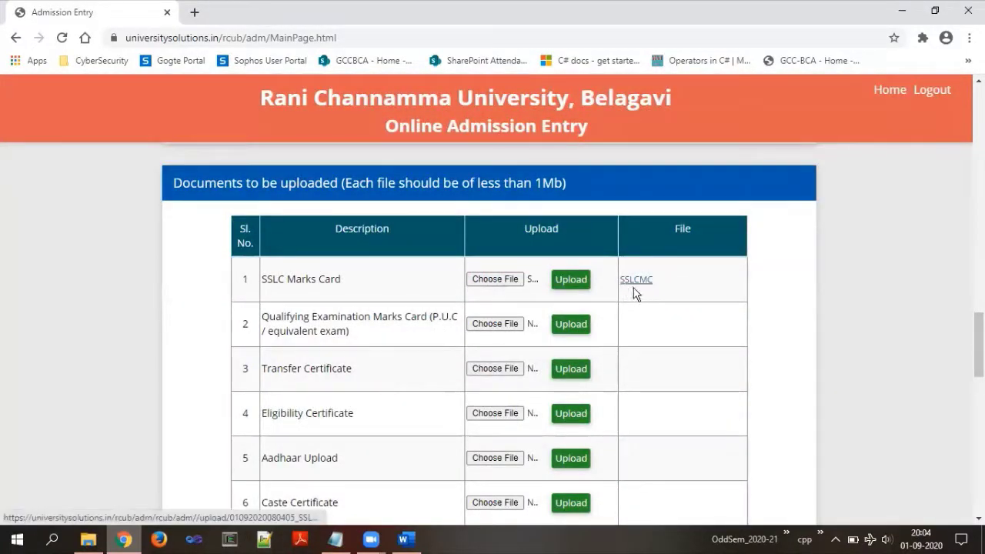
# Upload PUC.pdf as the qualifying examination marks card
pyautogui.click(491, 324)
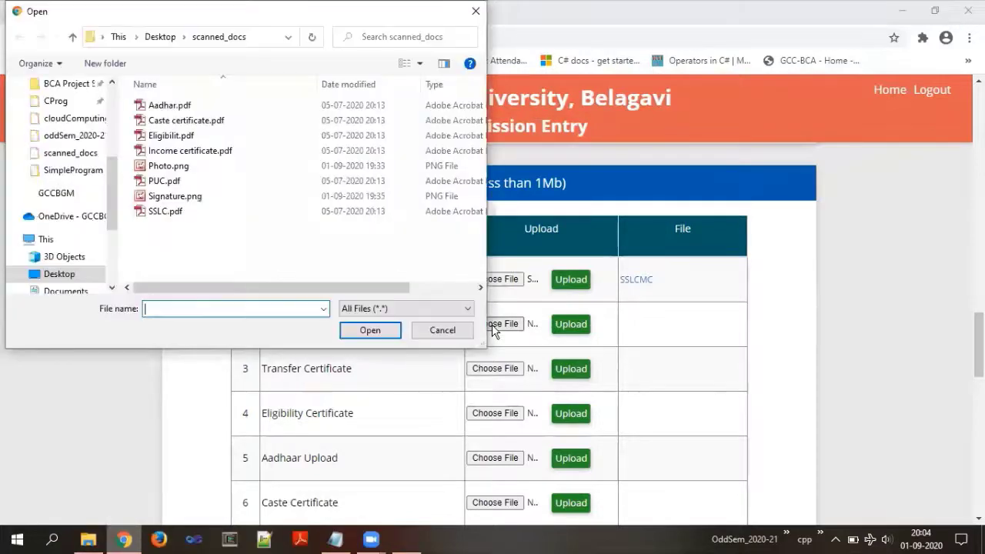
pyautogui.click(175, 182)
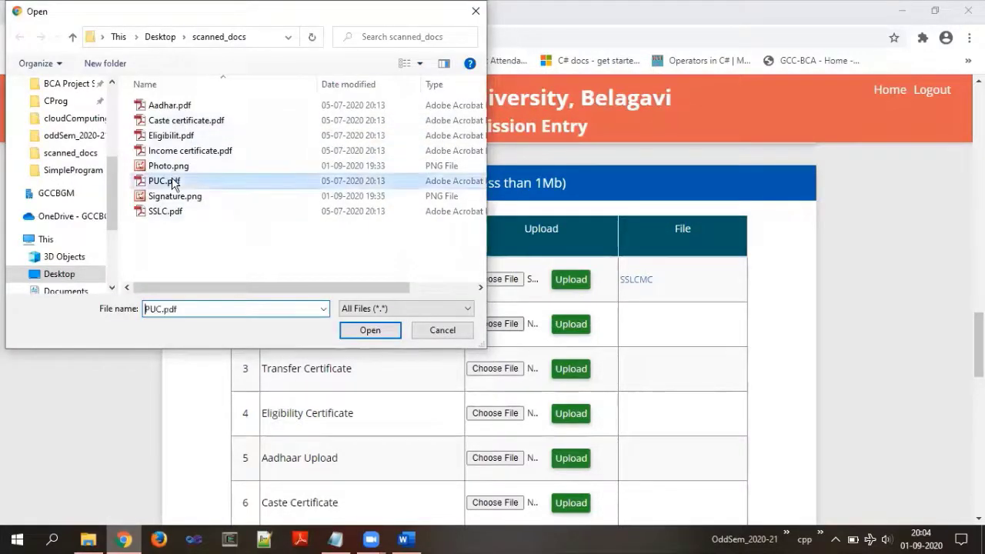
pyautogui.click(366, 332)
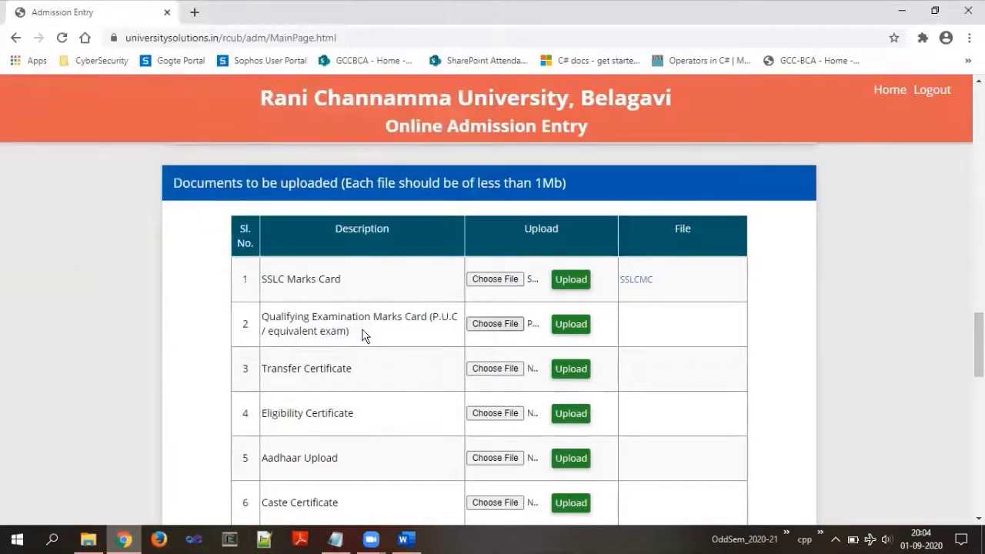
pyautogui.click(573, 327)
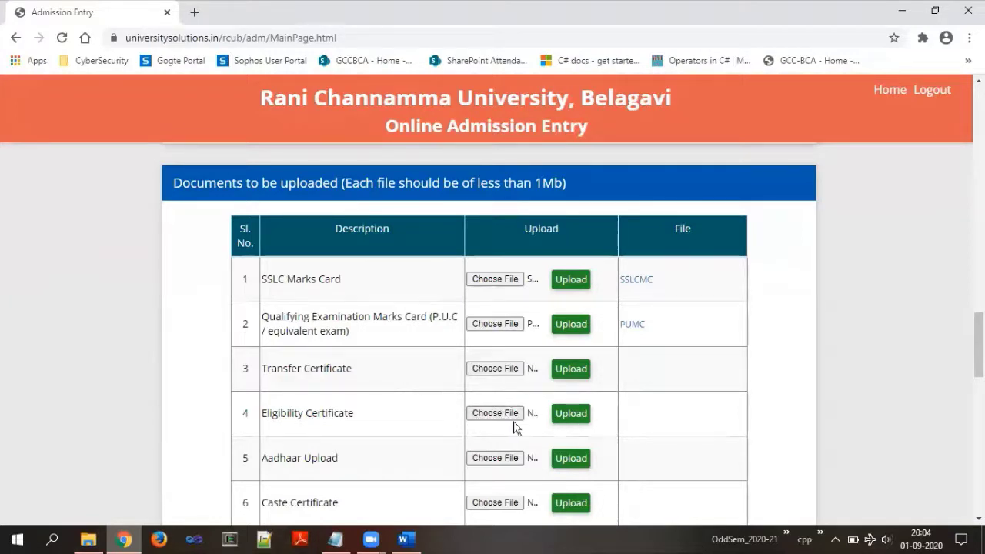
# Upload Aadhar.pdf from scanned_docs as the Aadhaar document
pyautogui.click(492, 457)
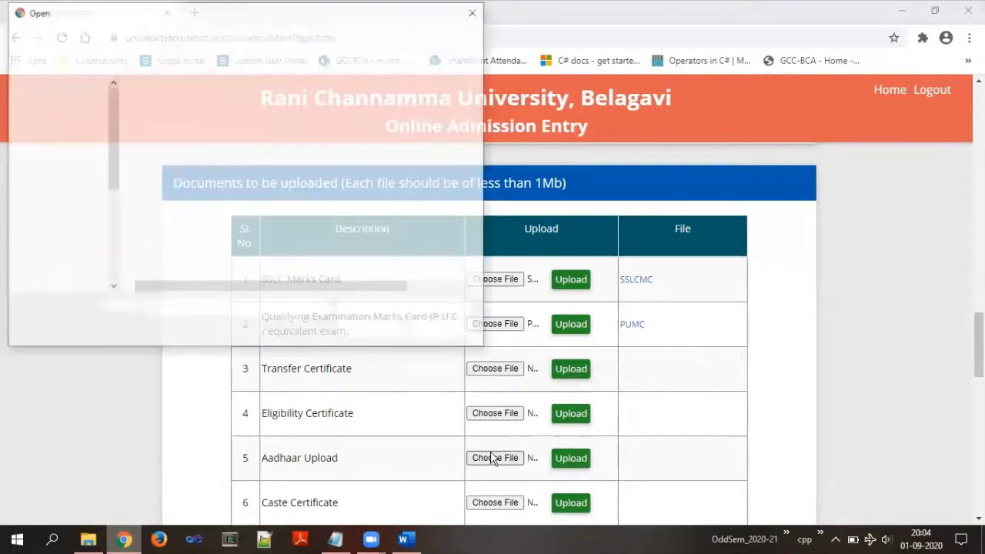
pyautogui.click(180, 105)
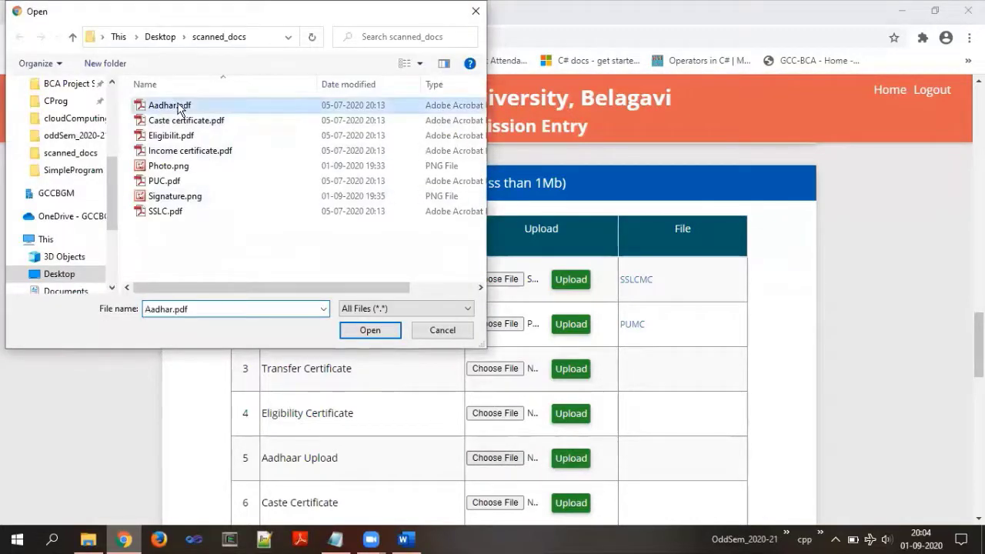
pyautogui.click(369, 330)
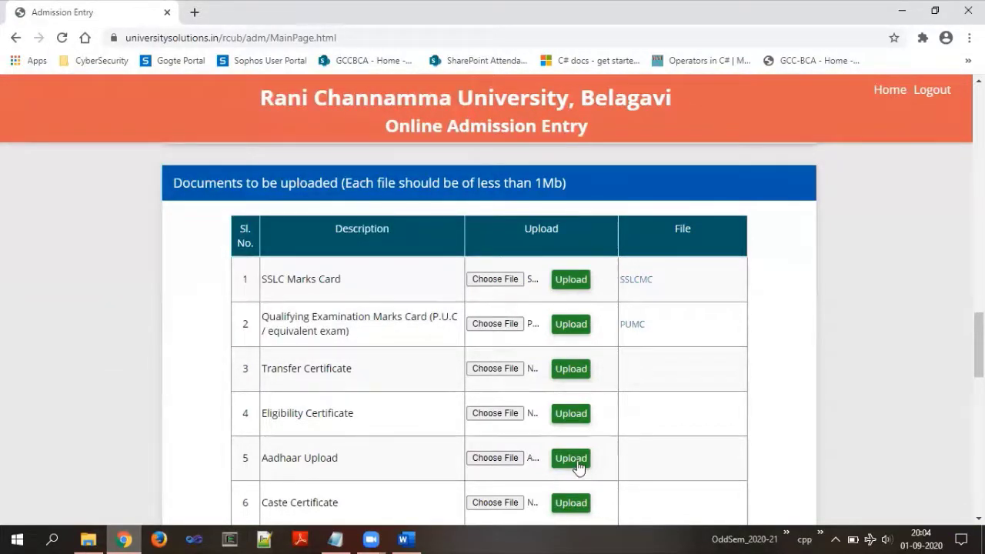
pyautogui.click(576, 459)
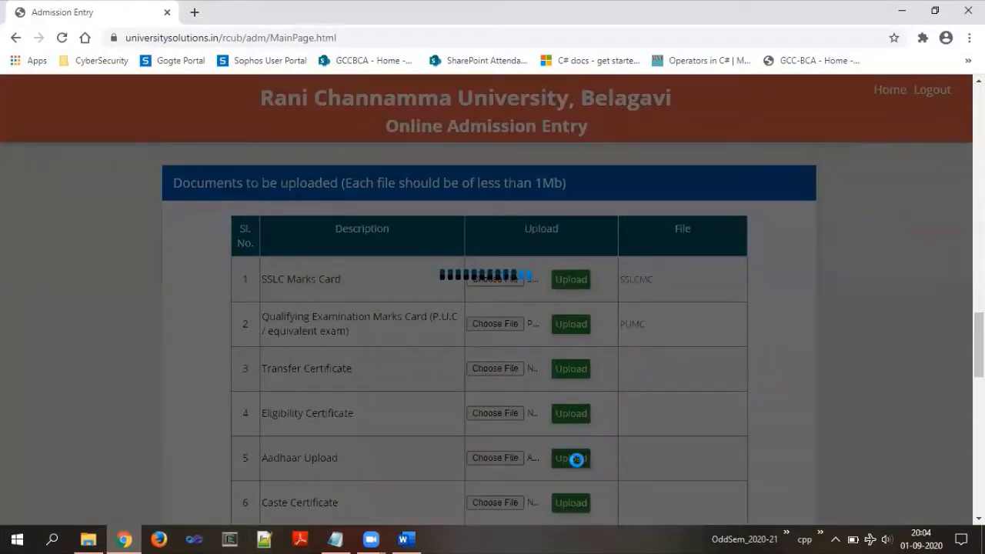
# Upload Caste certificate.pdf as the Caste Certificate
pyautogui.scroll(-1, 576, 460)
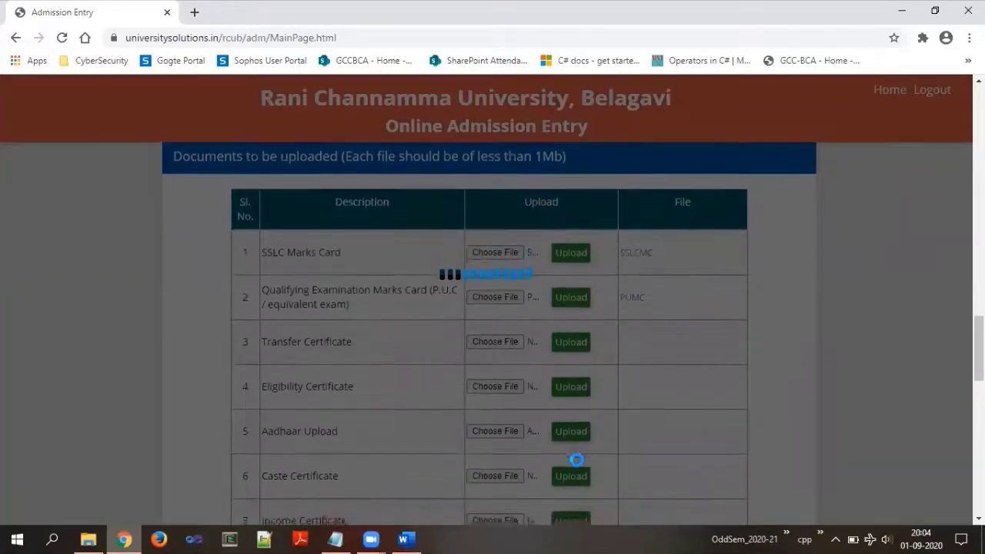
pyautogui.scroll(-1, 566, 473)
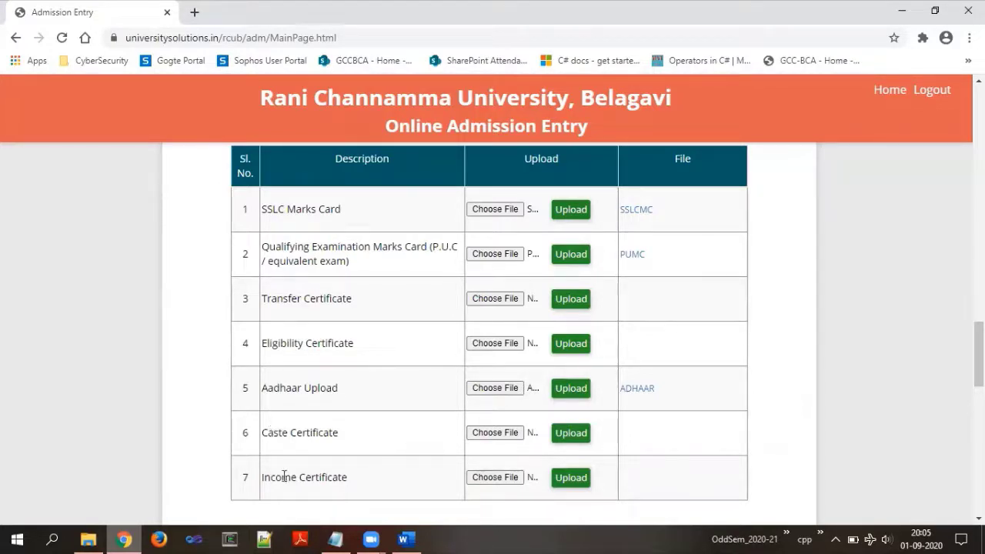
pyautogui.click(520, 434)
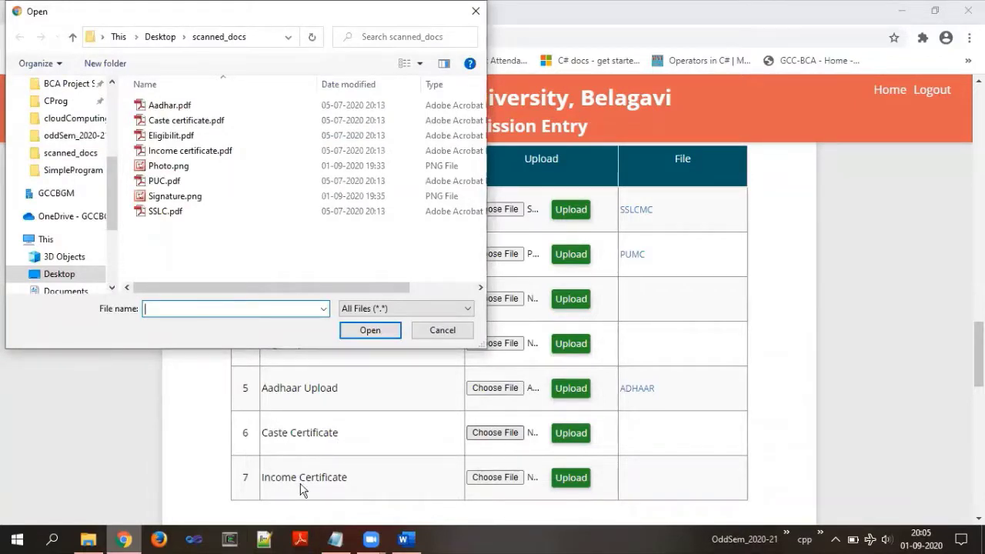
pyautogui.click(173, 125)
pyautogui.click(368, 339)
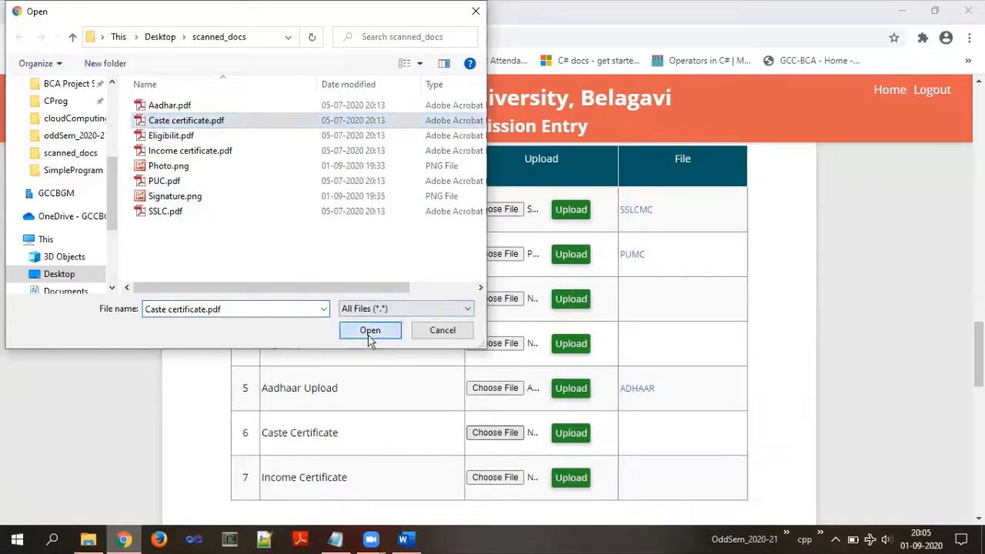
pyautogui.click(569, 434)
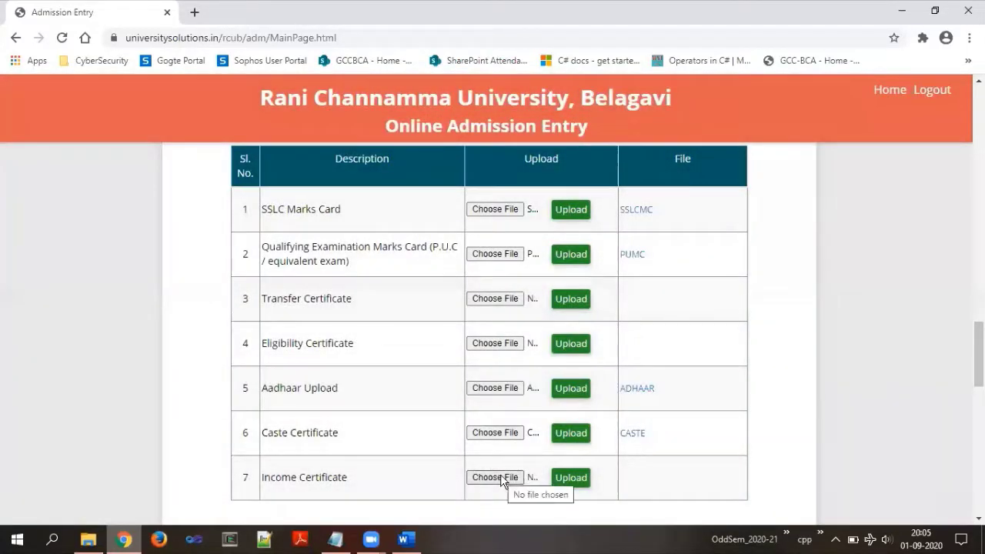
# Upload Income certificate.pdf as the Income Certificate
pyautogui.click(500, 477)
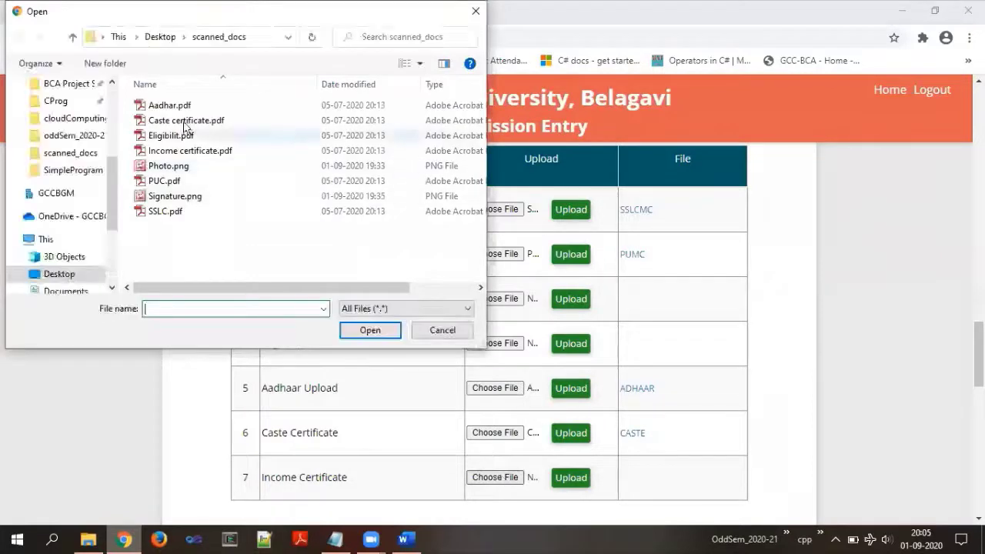
pyautogui.click(181, 151)
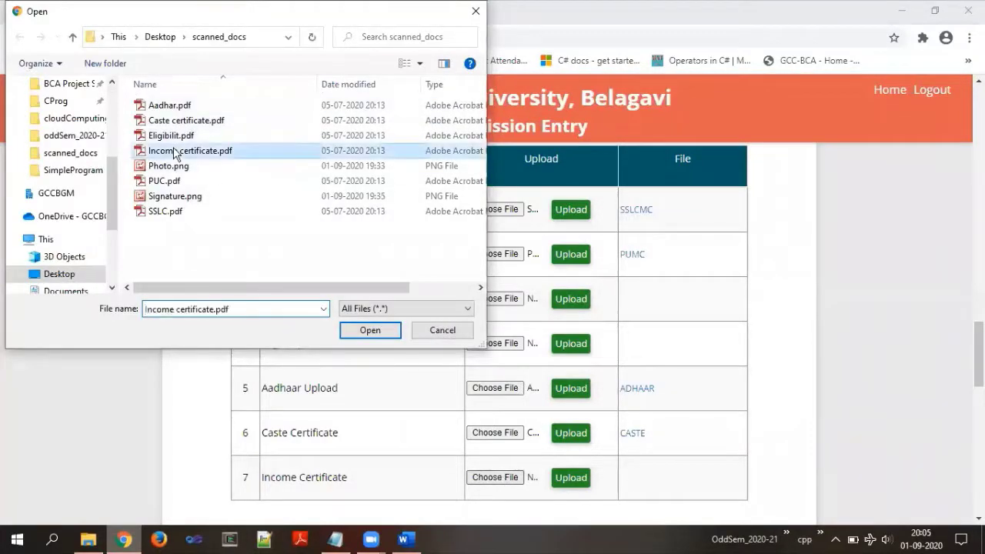
pyautogui.click(370, 330)
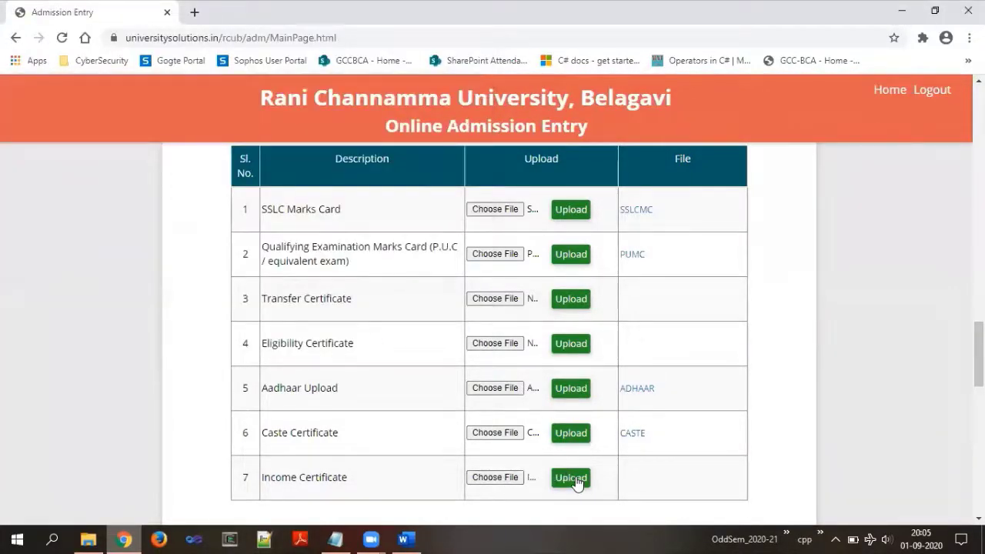
pyautogui.click(573, 477)
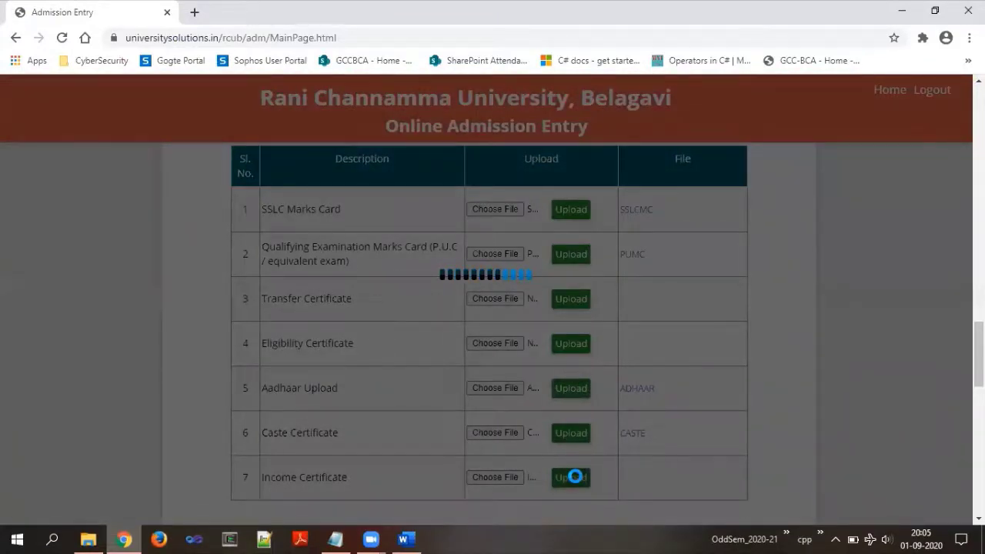
# Enter qualifying exam PUCII, the registration number and board 'PU Board Karnataka'
pyautogui.scroll(-3, 577, 478)
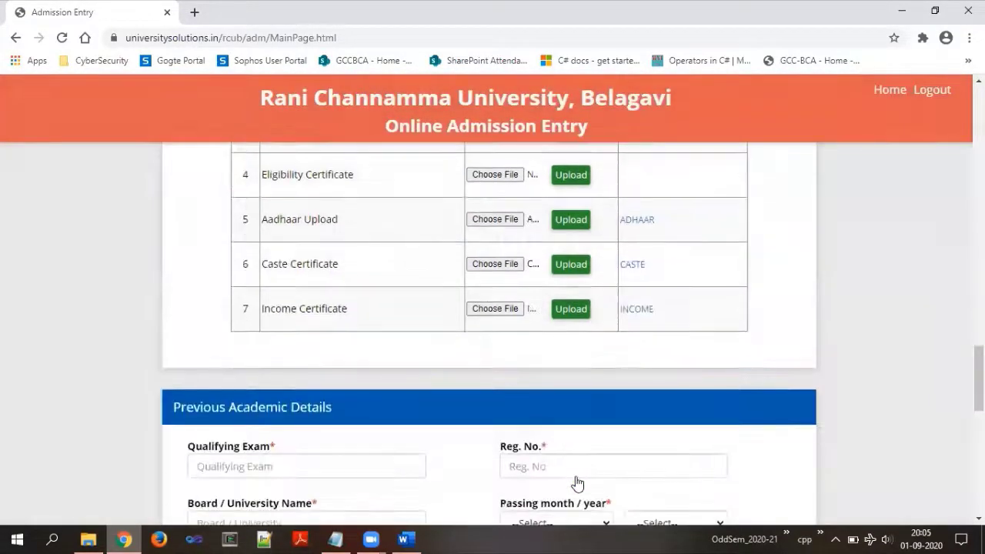
pyautogui.scroll(-1, 576, 478)
pyautogui.scroll(-1, 577, 478)
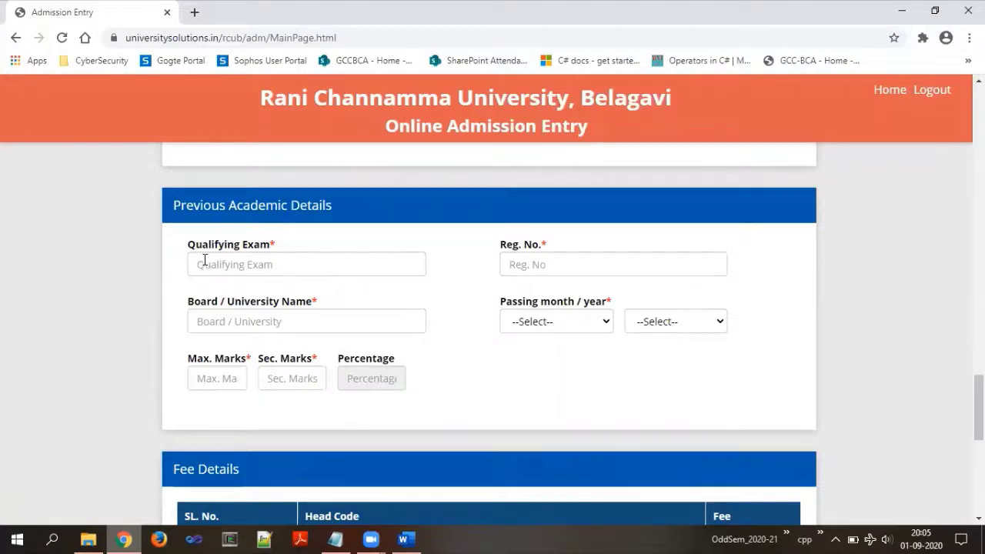
pyautogui.click(258, 266)
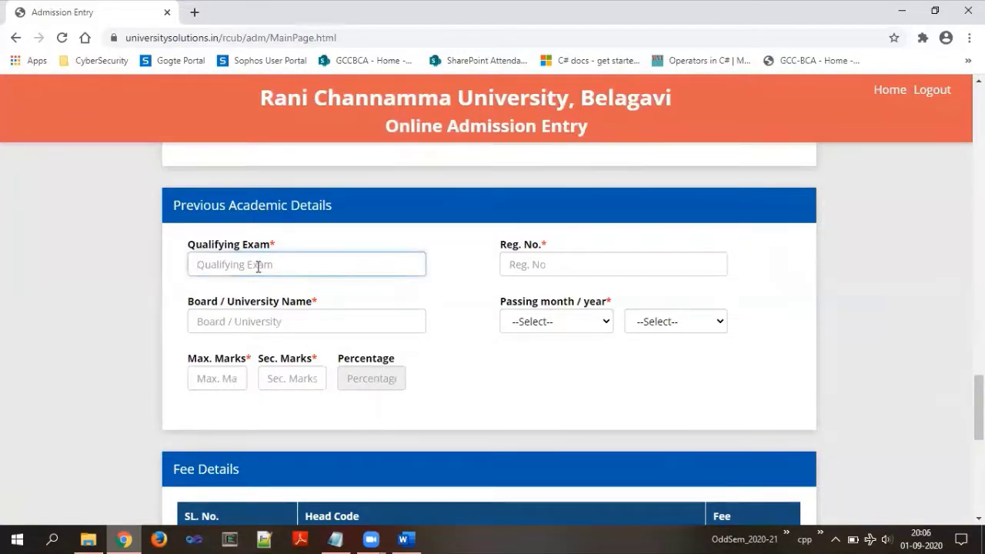
pyautogui.write('PUC')
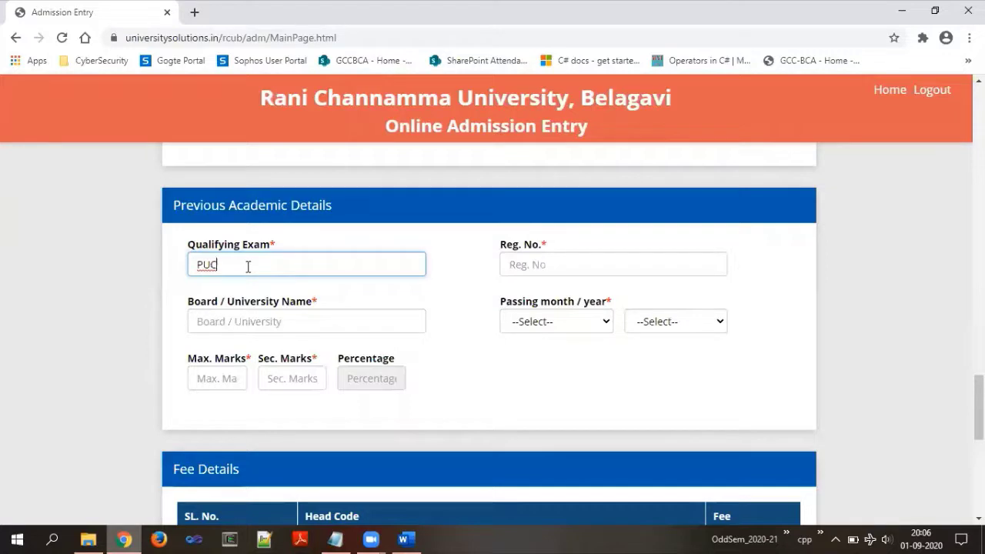
pyautogui.write('II')
pyautogui.click(551, 267)
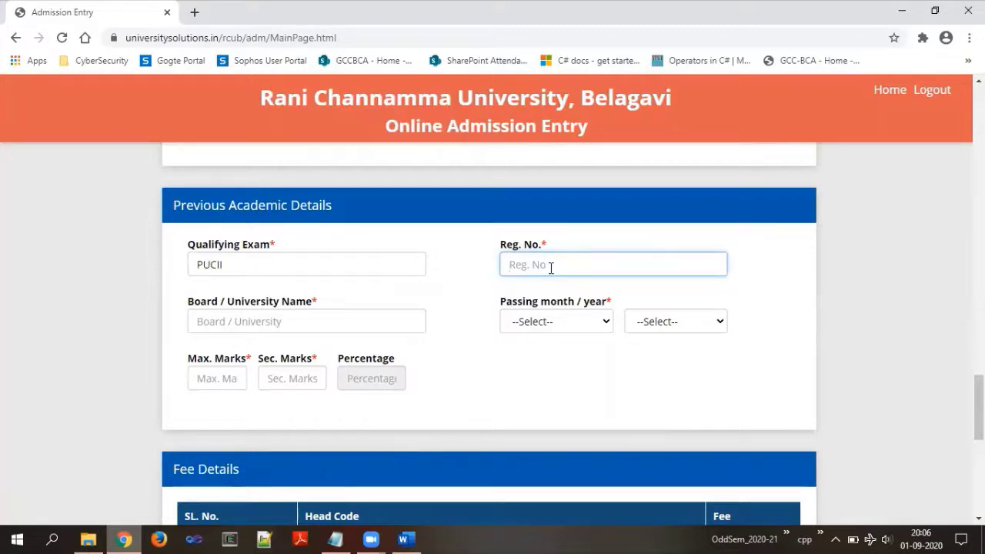
pyautogui.write('123456')
pyautogui.click(276, 322)
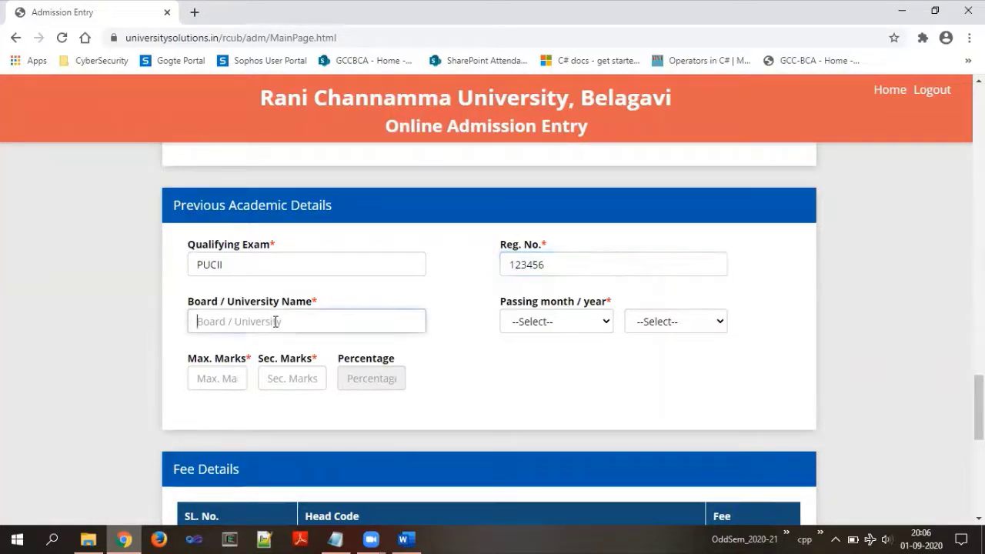
pyautogui.write('PU ')
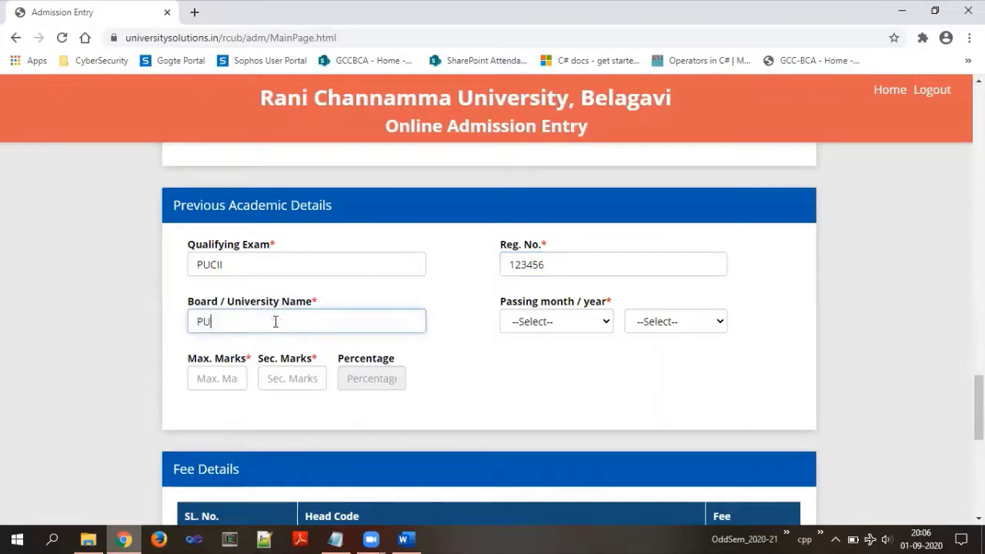
pyautogui.write('Board KArn')
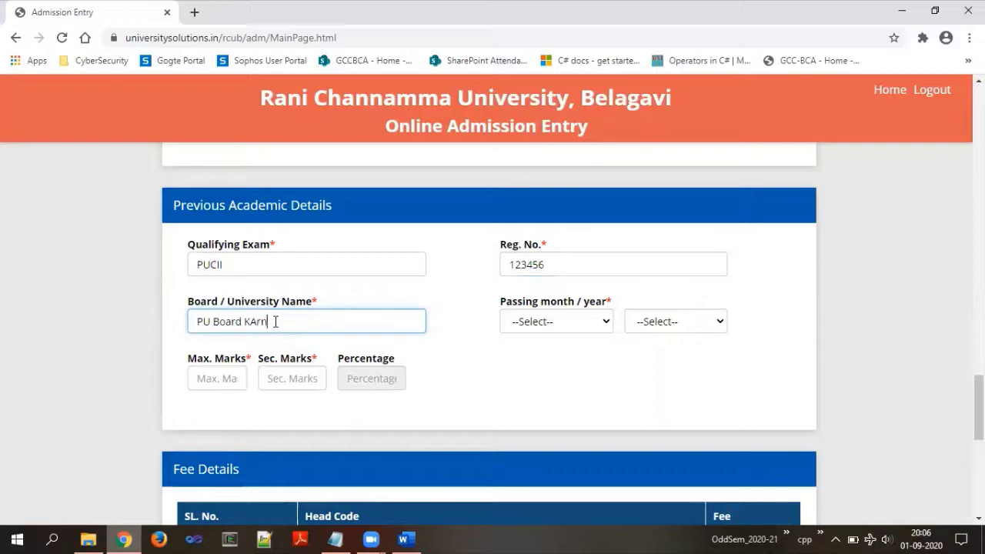
pyautogui.write('ataka')
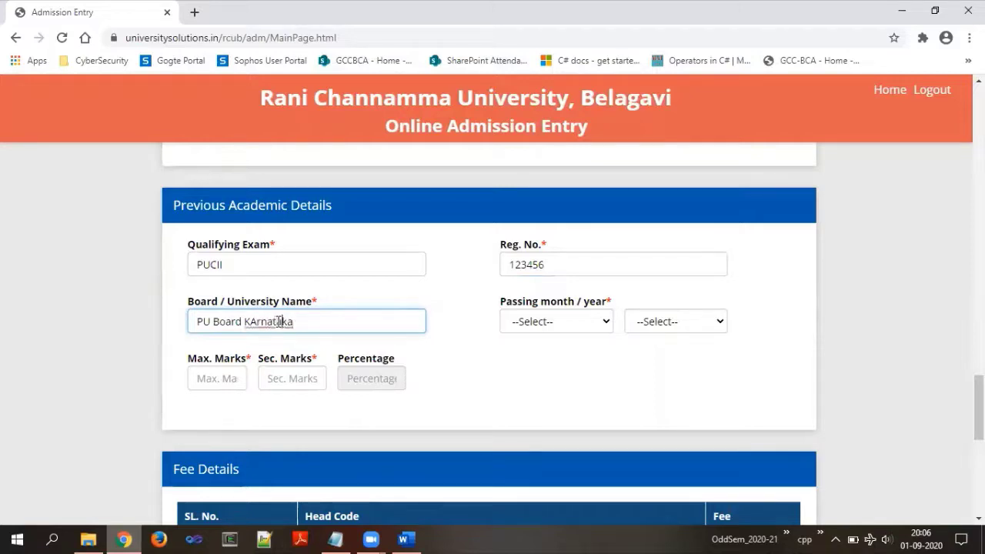
pyautogui.press('BackSpace')
pyautogui.write('a')
# Set passing date to July 2020 and marks to 450 secured out of 600
pyautogui.click(585, 329)
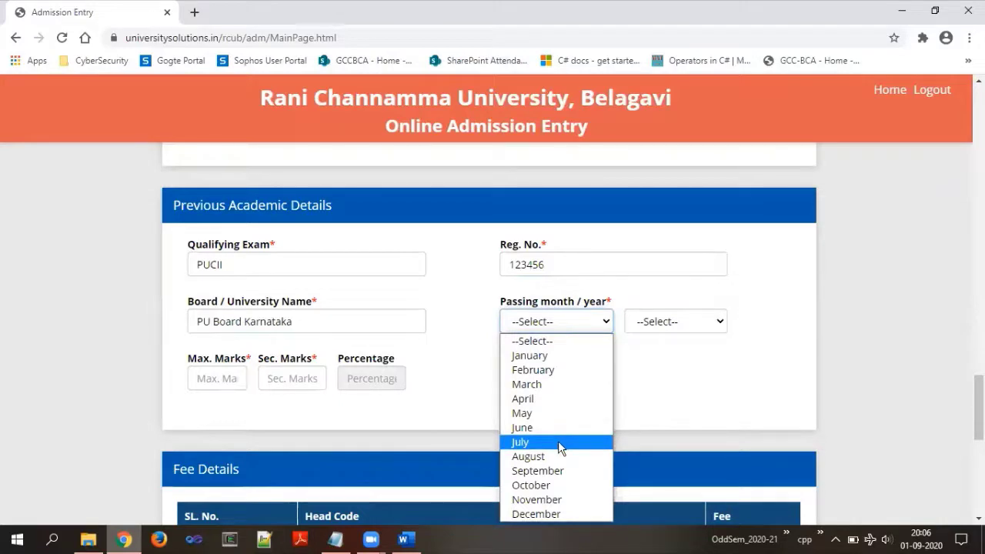
pyautogui.click(557, 444)
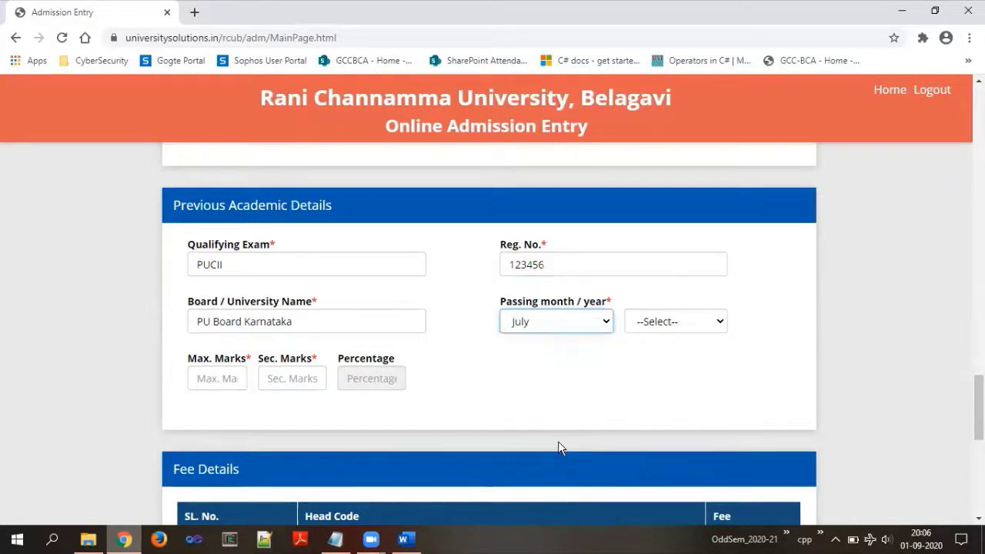
pyautogui.click(680, 322)
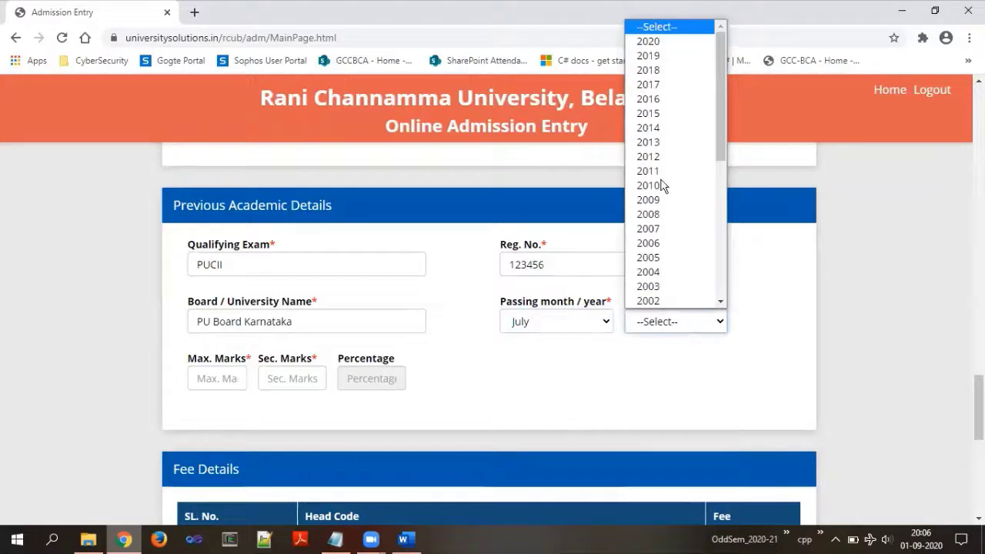
pyautogui.press('Return')
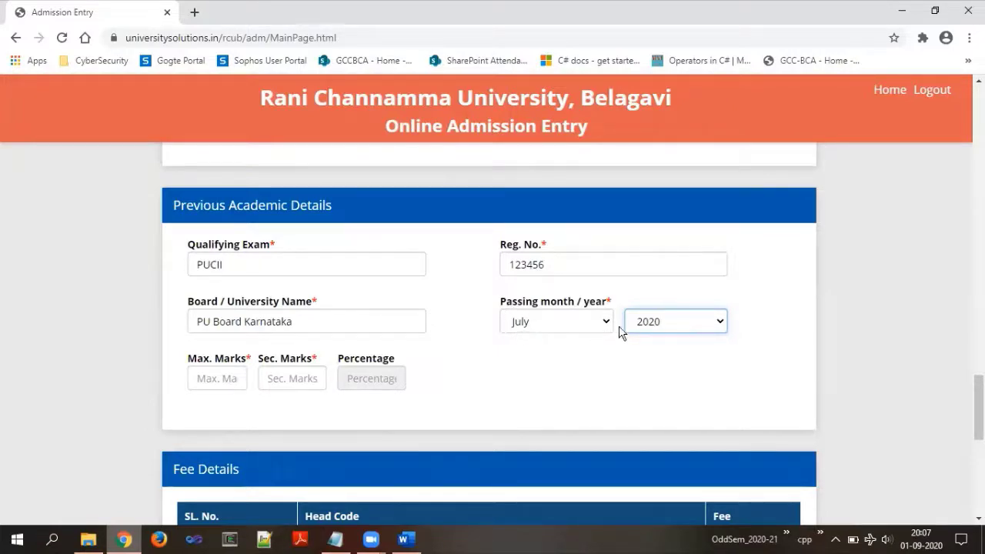
pyautogui.click(211, 378)
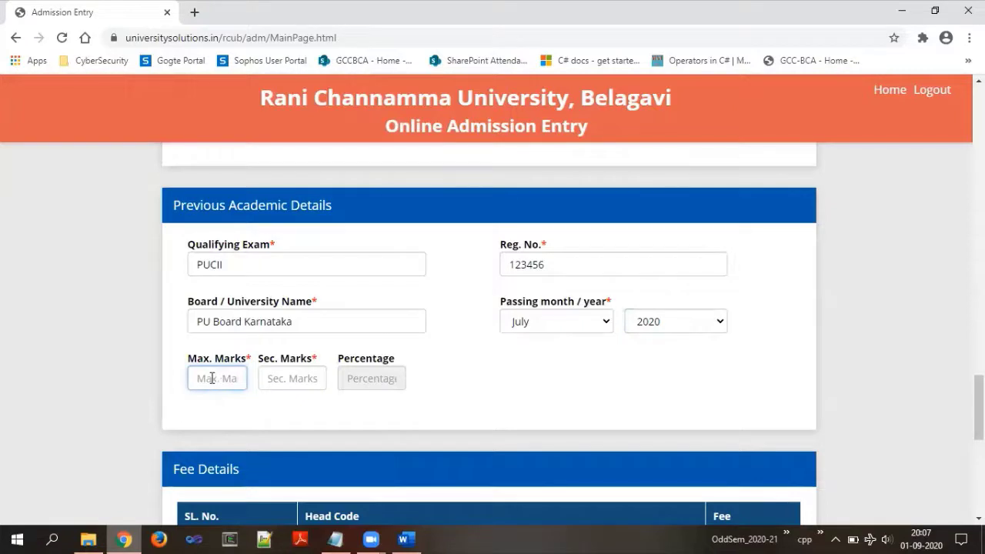
pyautogui.write('100')
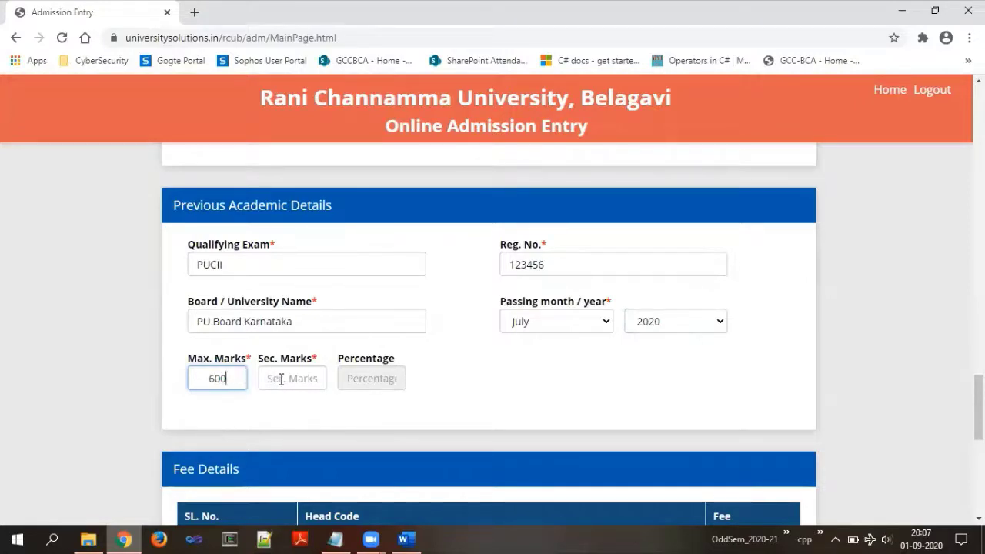
pyautogui.click(280, 378)
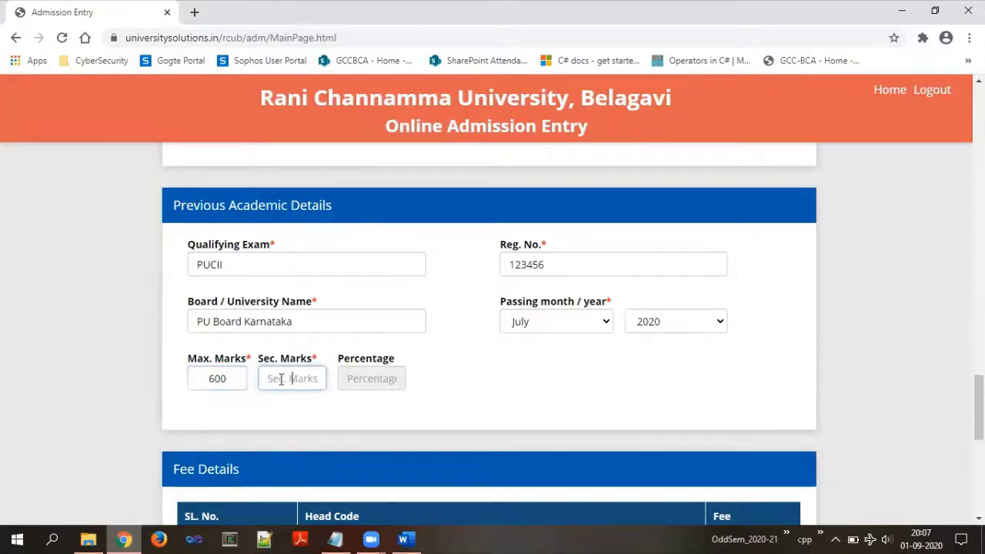
pyautogui.write('450')
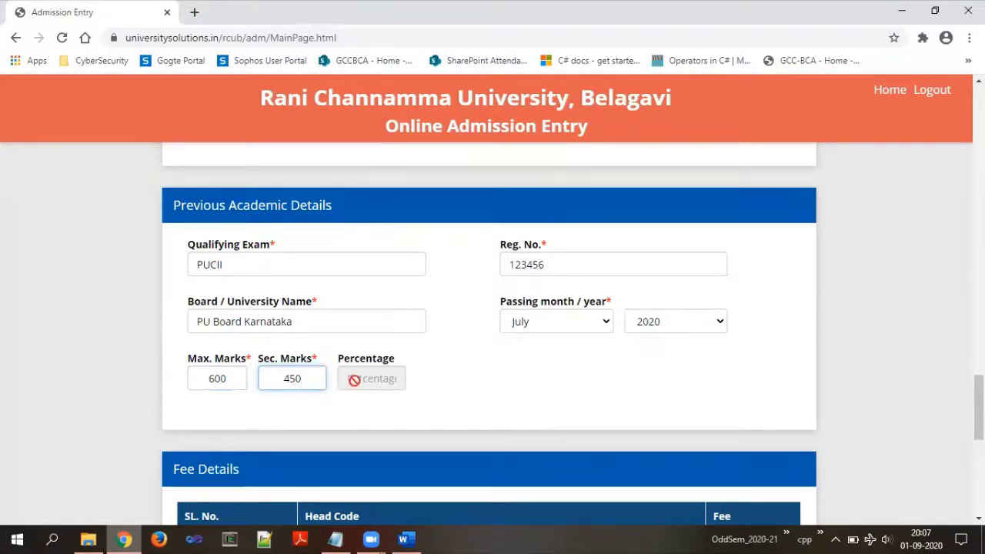
pyautogui.click(236, 381)
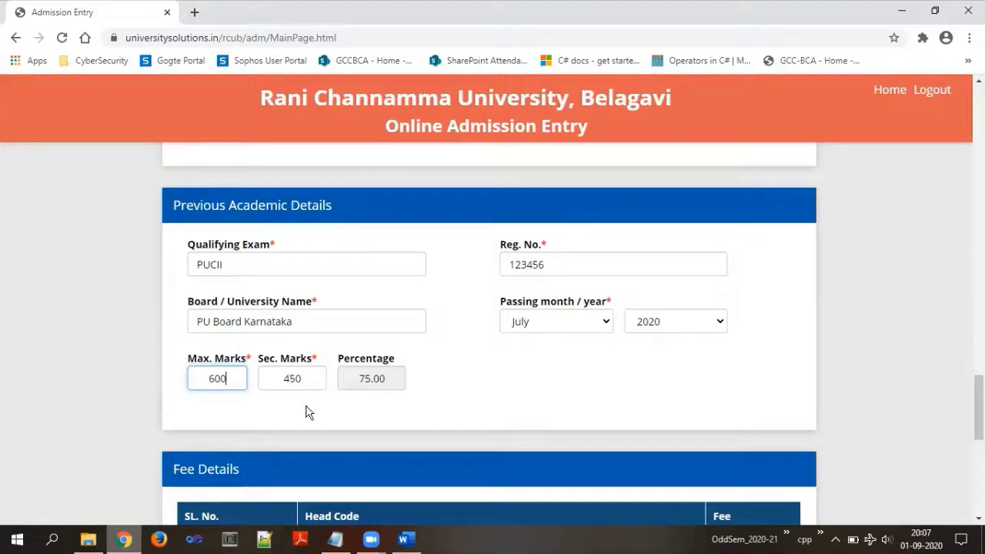
# Save the form and dismiss the notice that student photo and signature are missing
pyautogui.scroll(-3, 305, 412)
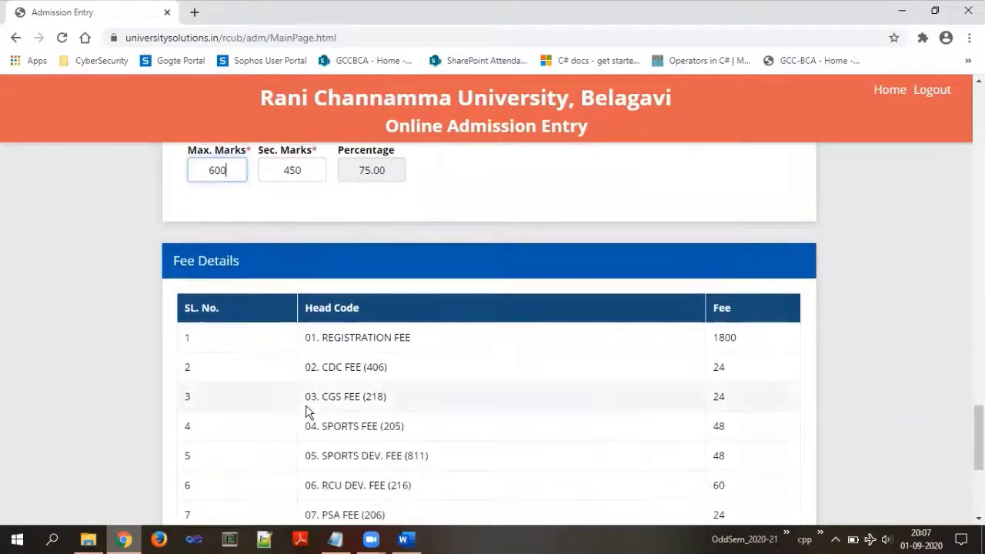
pyautogui.scroll(-4, 305, 411)
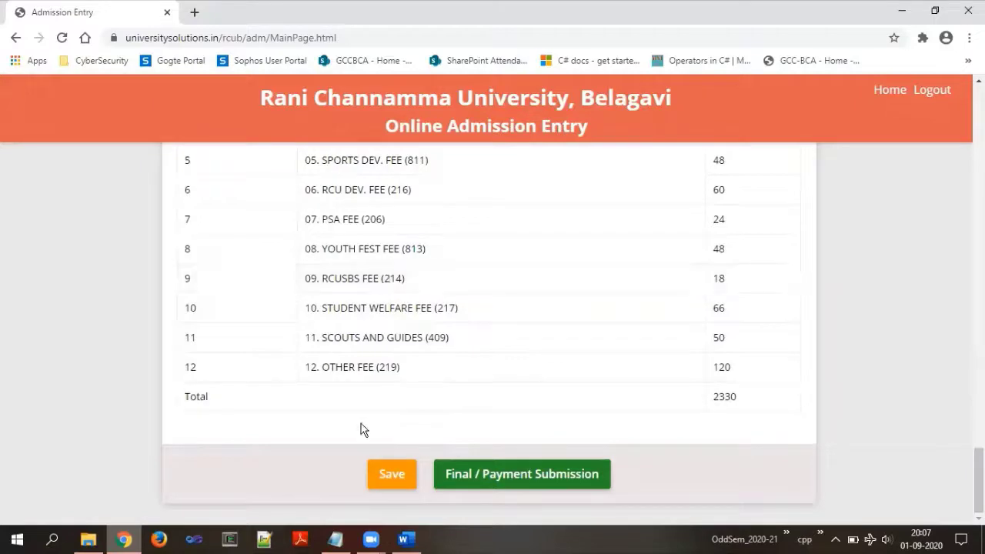
pyautogui.click(391, 475)
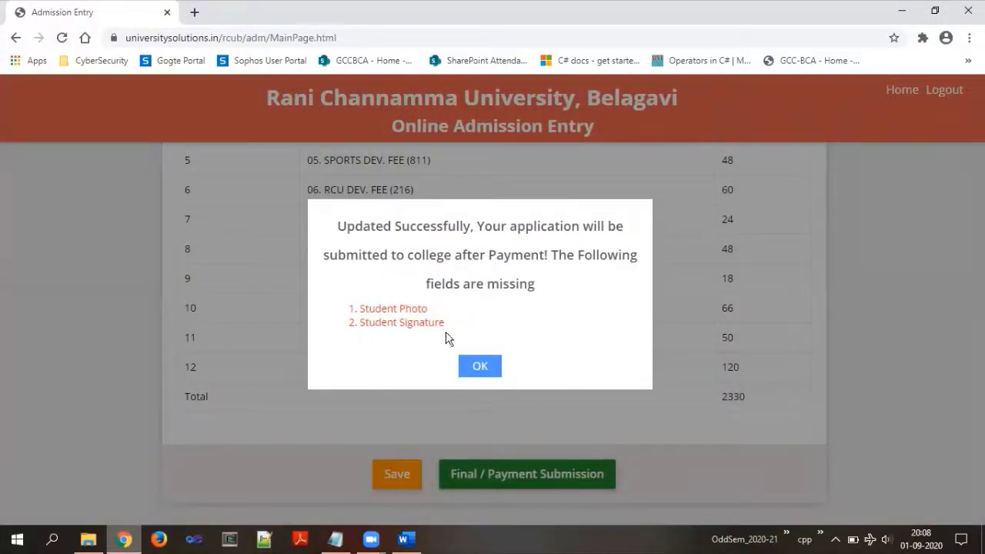
pyautogui.click(479, 367)
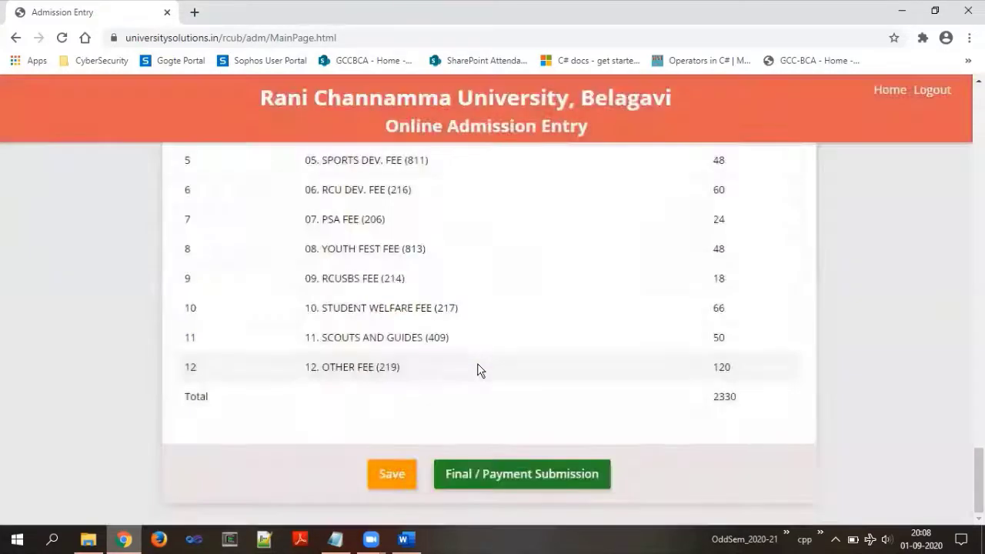
pyautogui.scroll(10, 477, 369)
# Upload Photo.jpg from scanned_docs as the student photo
pyautogui.scroll(8, 478, 369)
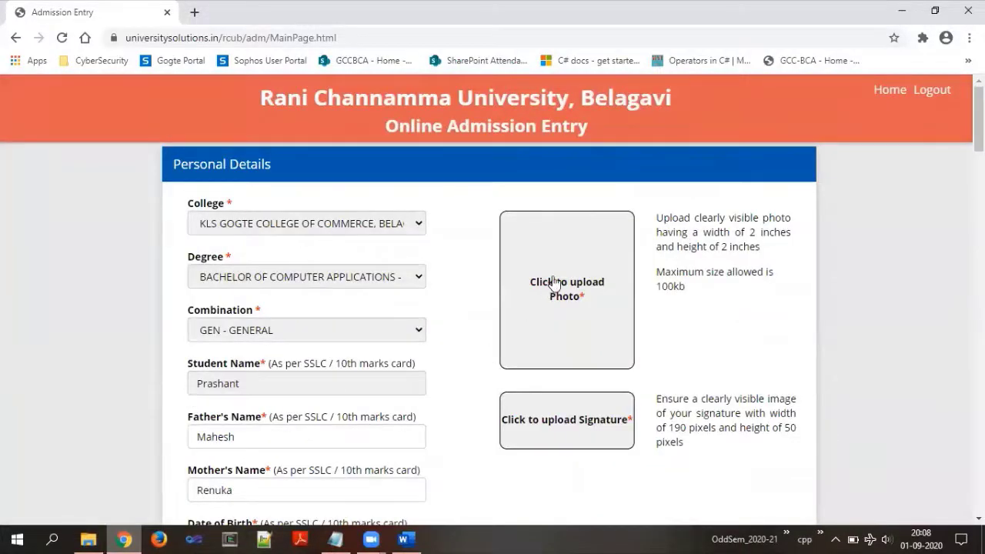
pyautogui.click(567, 284)
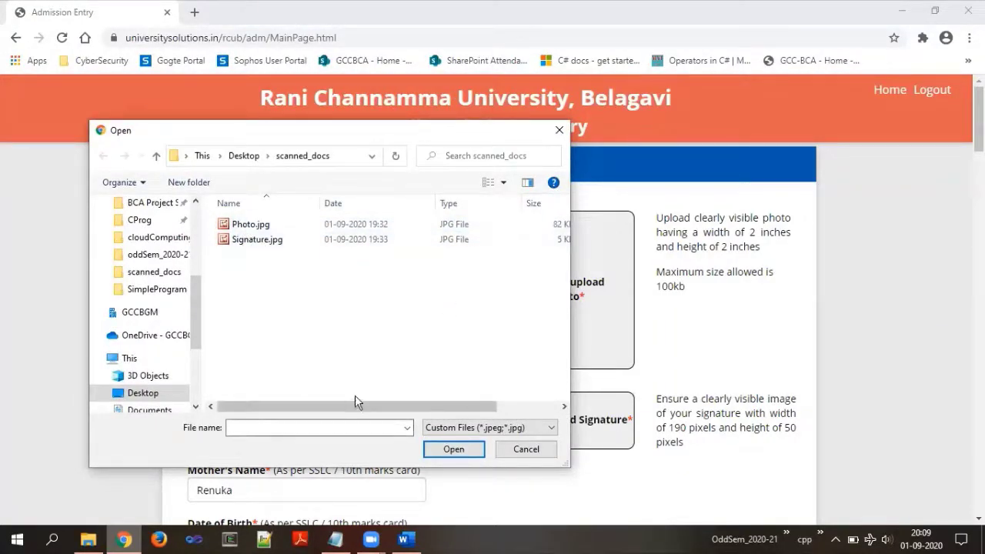
pyautogui.moveTo(355, 407); pyautogui.dragTo(405, 407)
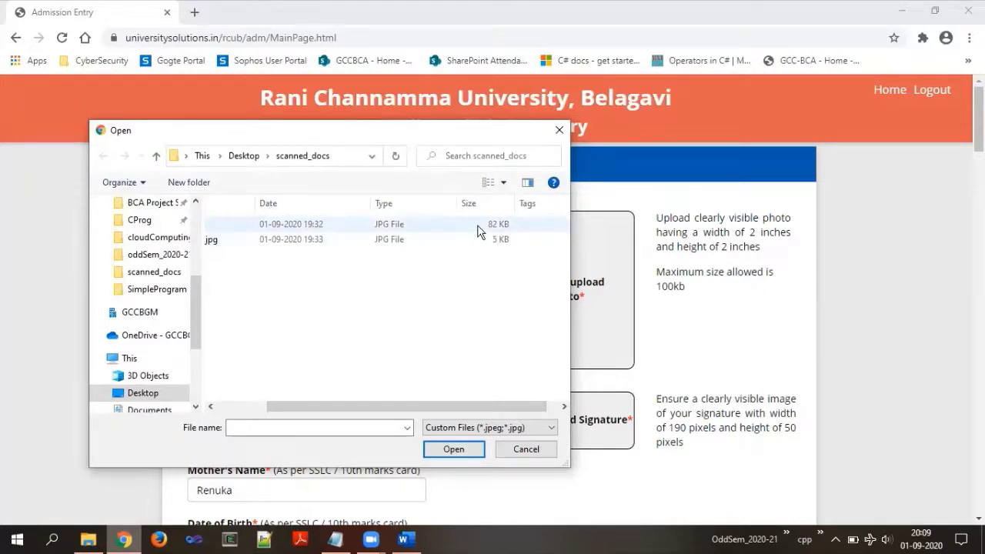
pyautogui.moveTo(392, 408); pyautogui.dragTo(343, 407)
pyautogui.click(251, 224)
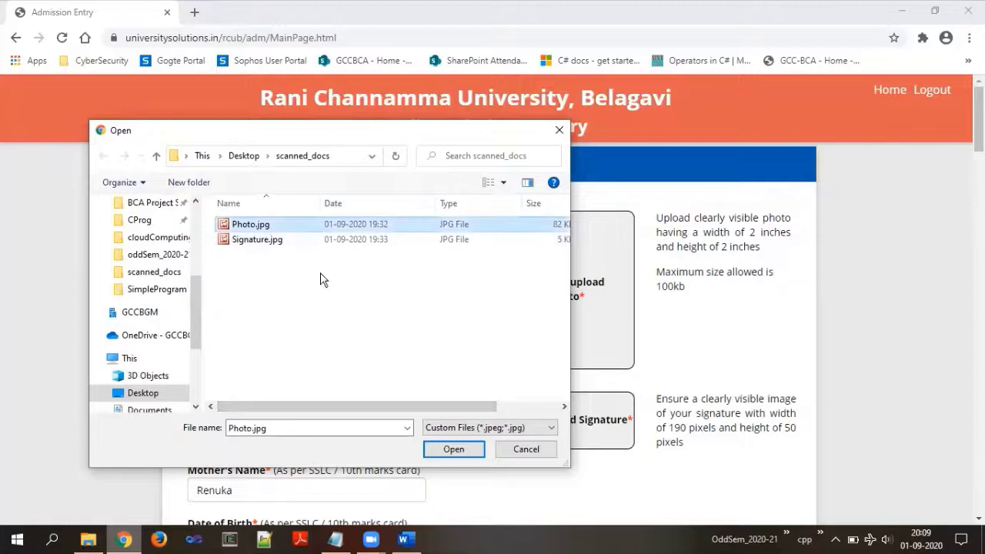
pyautogui.click(453, 449)
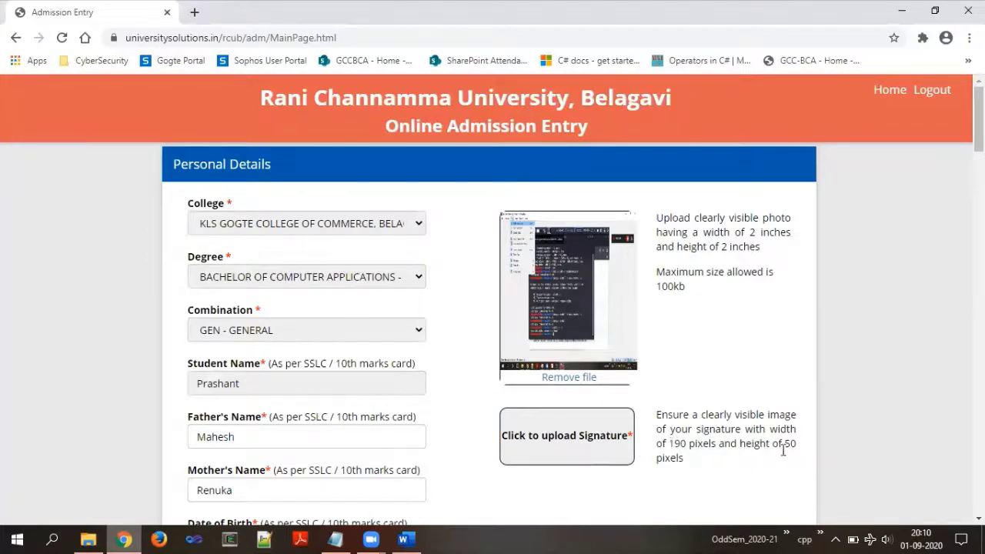
# Choose Signature.jpg as the student signature
pyautogui.click(596, 438)
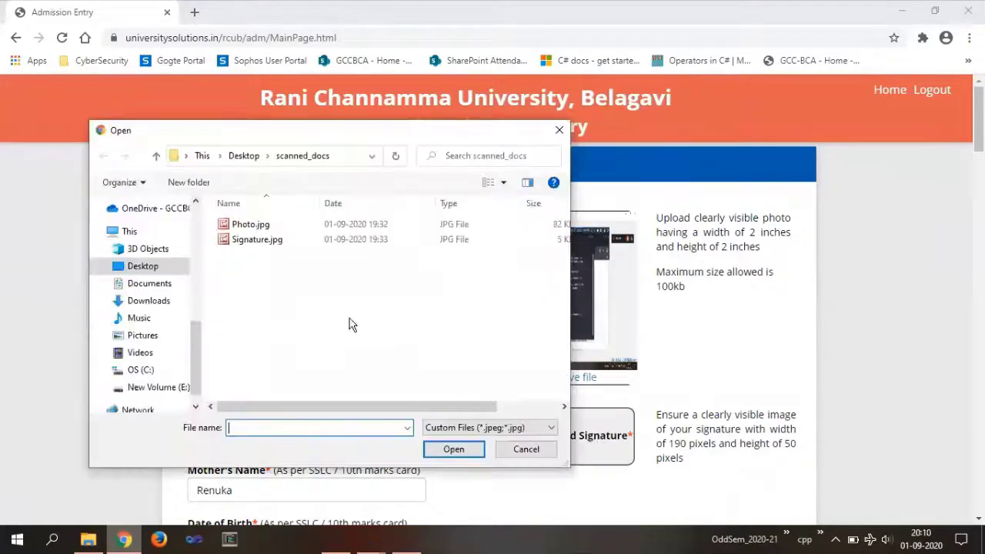
pyautogui.click(257, 239)
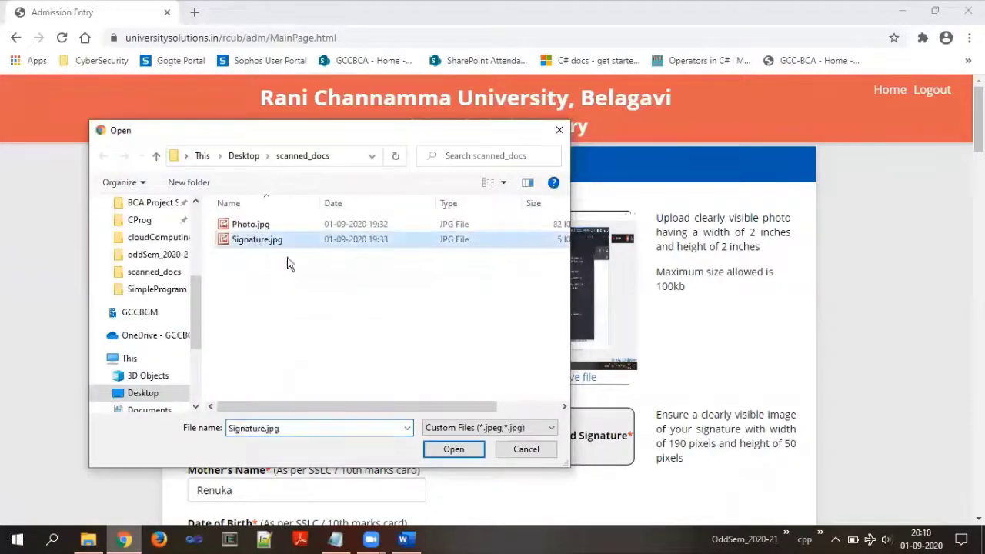
pyautogui.click(432, 443)
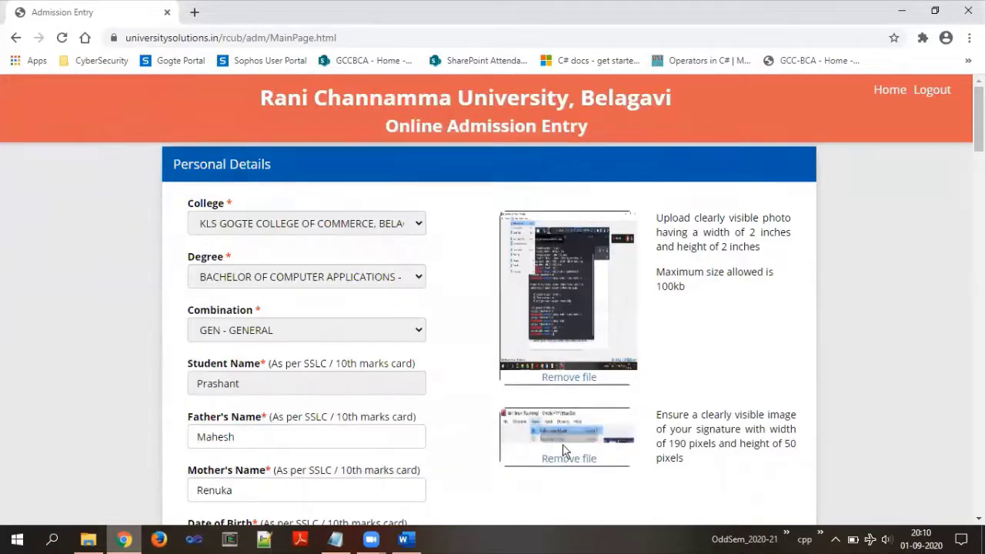
# Save the form with photo and signature and acknowledge the 'Updated Successfully' message
pyautogui.scroll(-2, 677, 408)
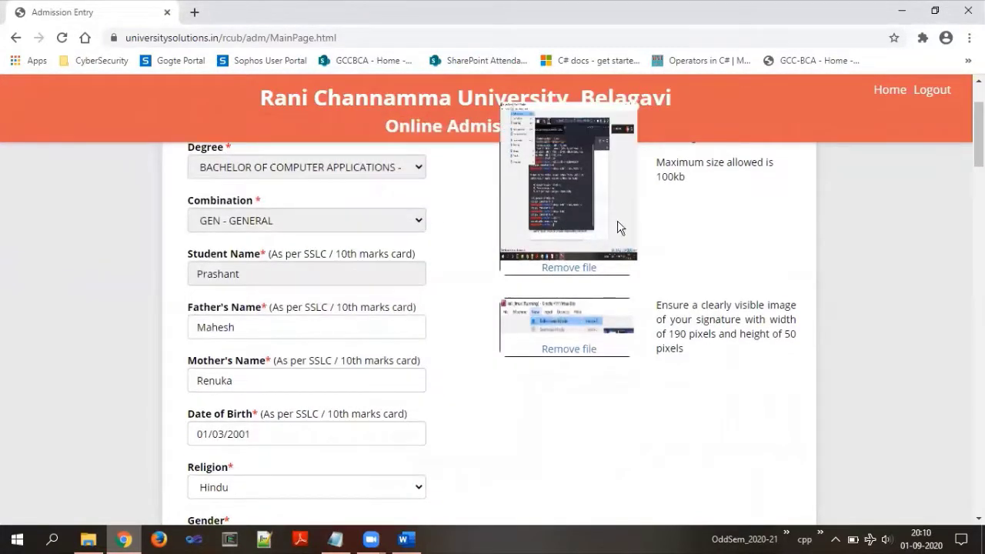
pyautogui.scroll(1, 620, 228)
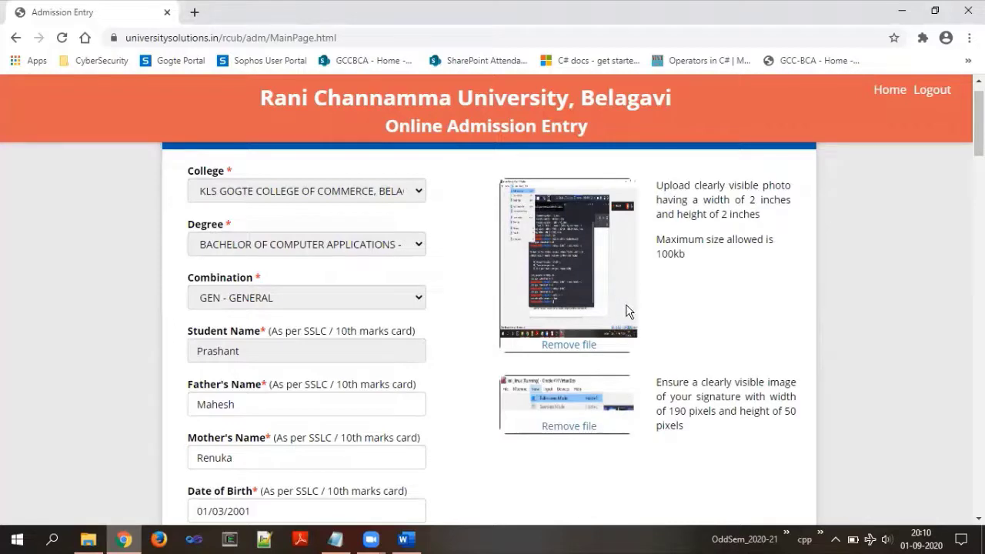
pyautogui.scroll(-15, 627, 311)
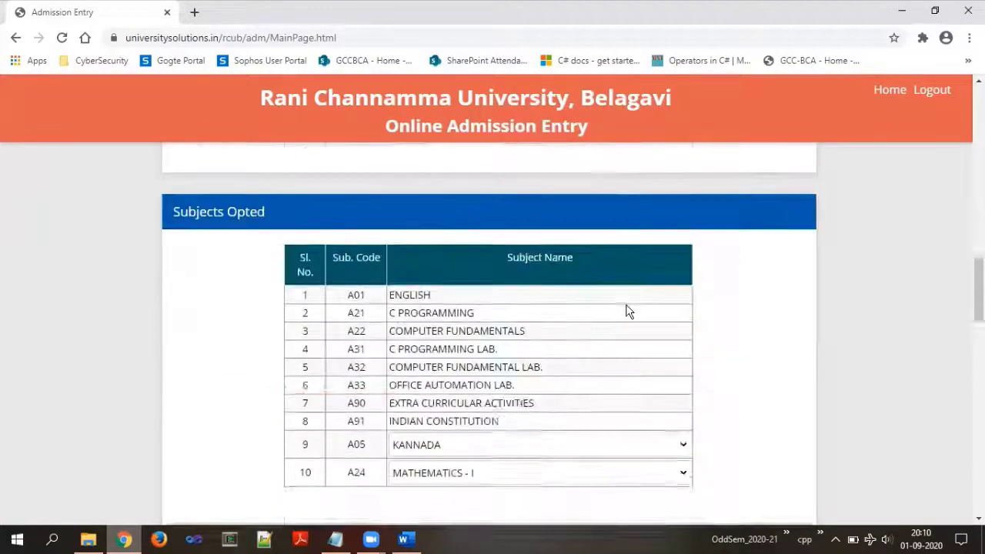
pyautogui.scroll(-15, 627, 311)
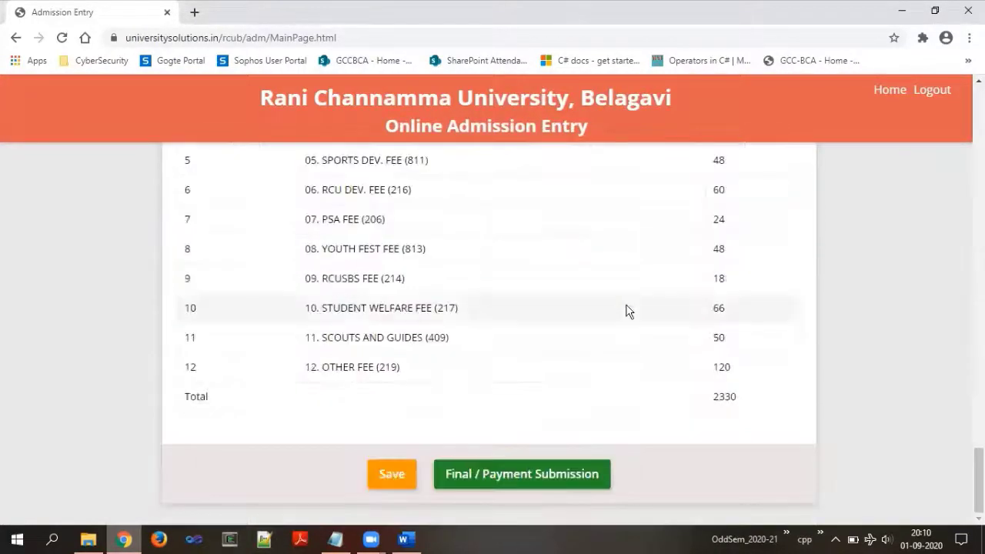
pyautogui.click(390, 477)
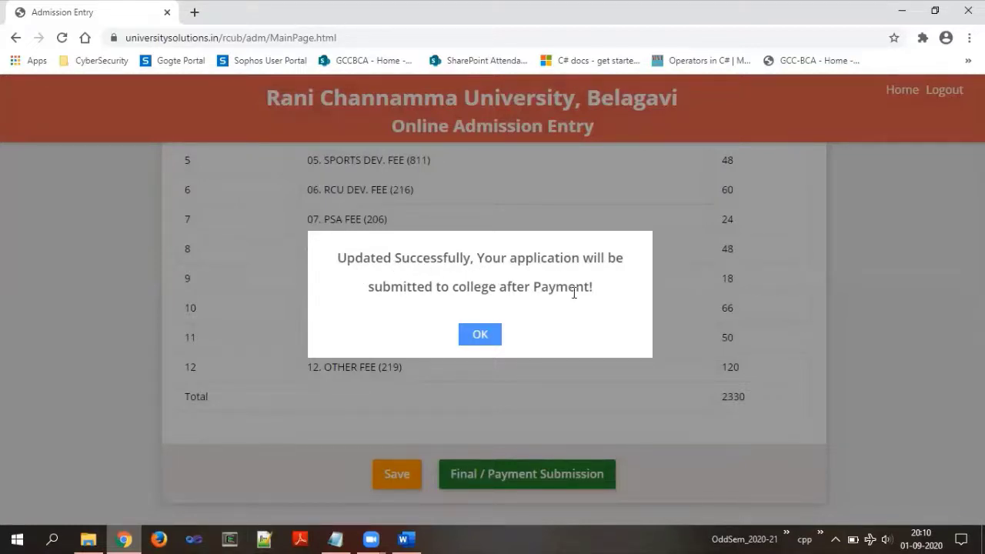
pyautogui.click(480, 334)
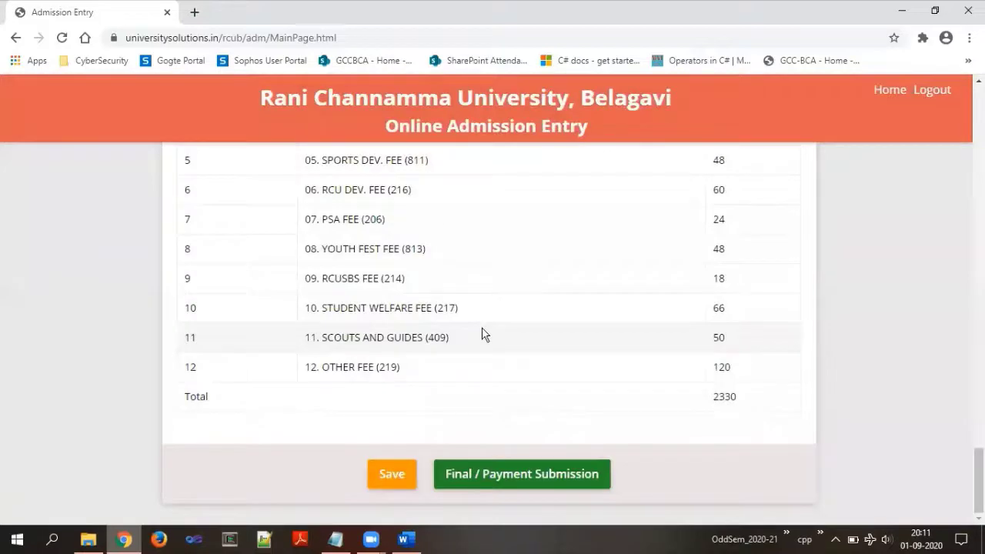
pyautogui.scroll(8, 482, 334)
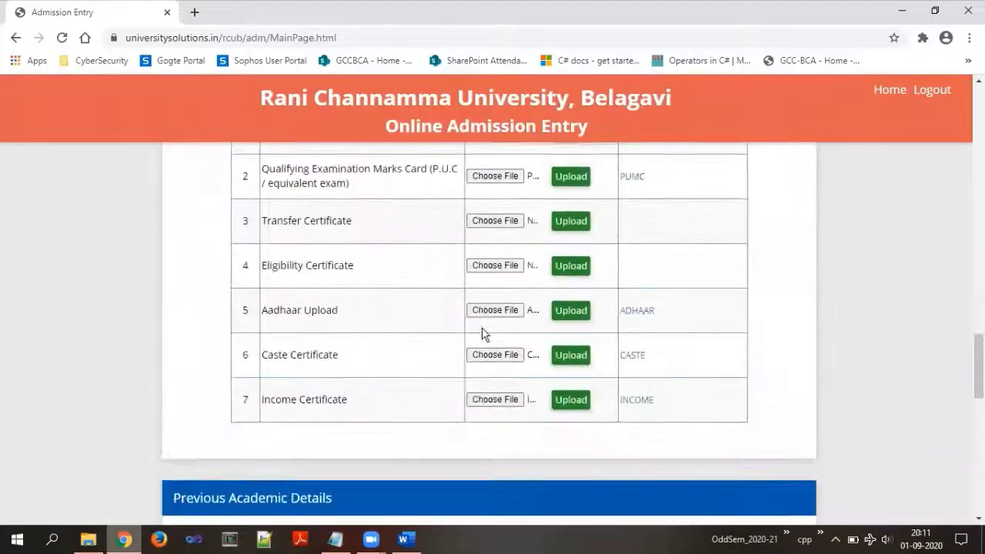
pyautogui.scroll(-6, 481, 334)
pyautogui.scroll(-2, 483, 334)
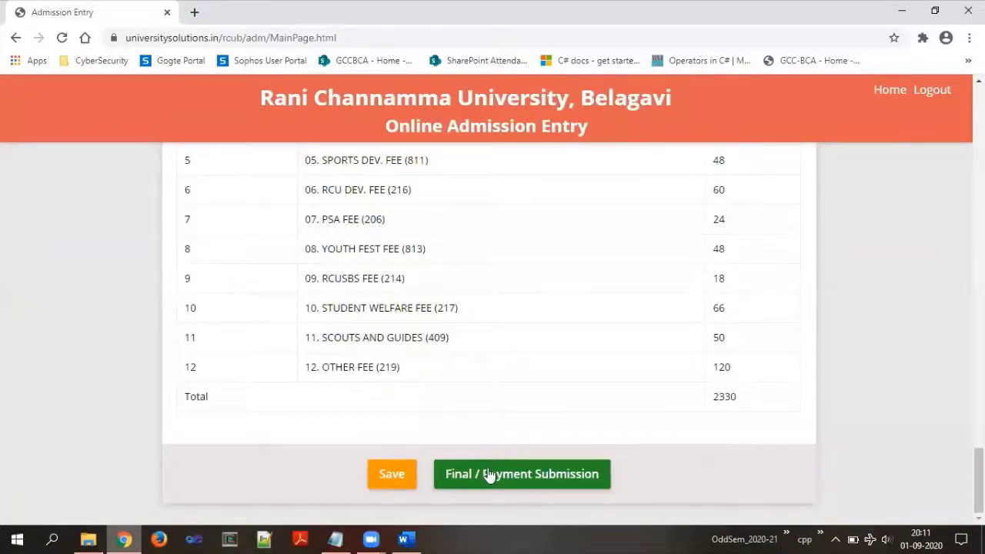
pyautogui.scroll(9, 477, 343)
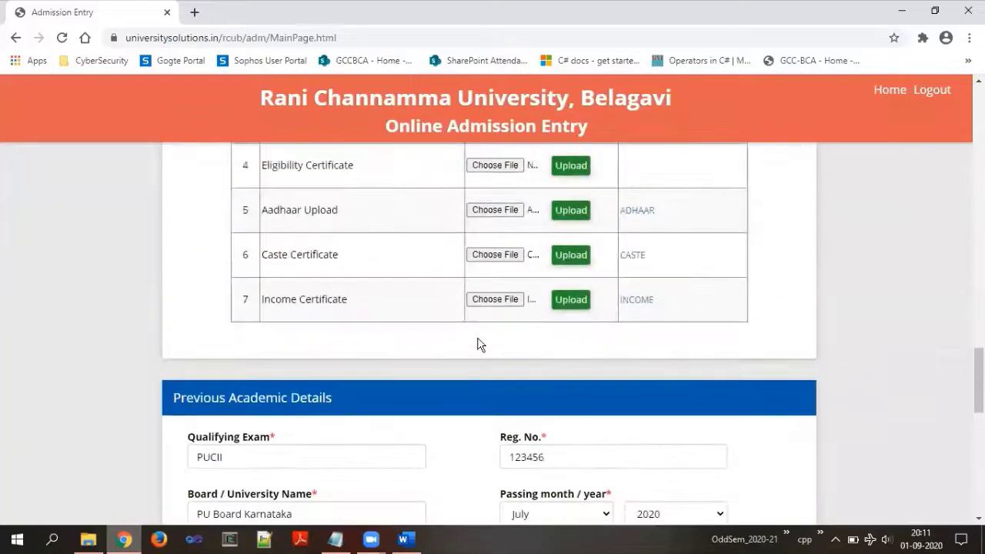
pyautogui.scroll(-2, 477, 344)
pyautogui.scroll(-2, 477, 344)
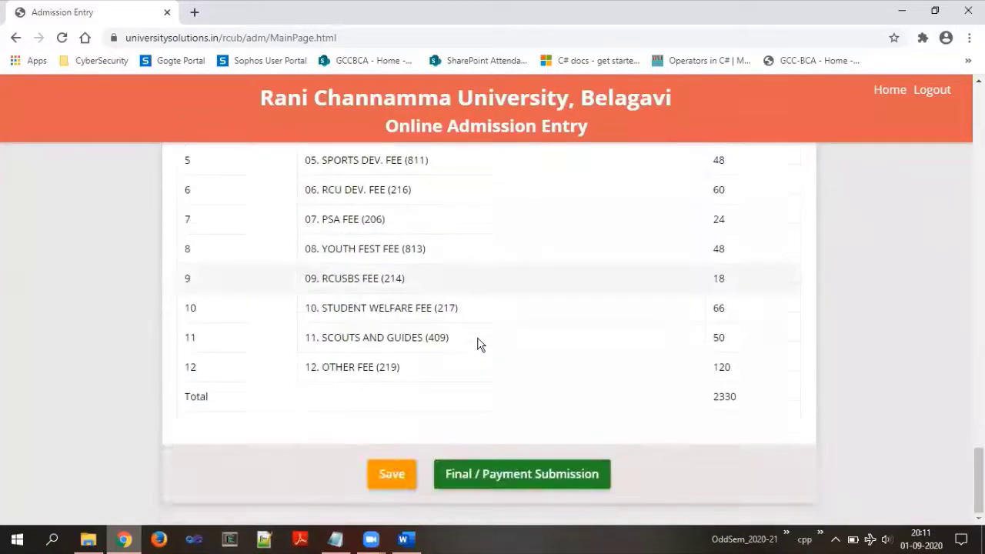